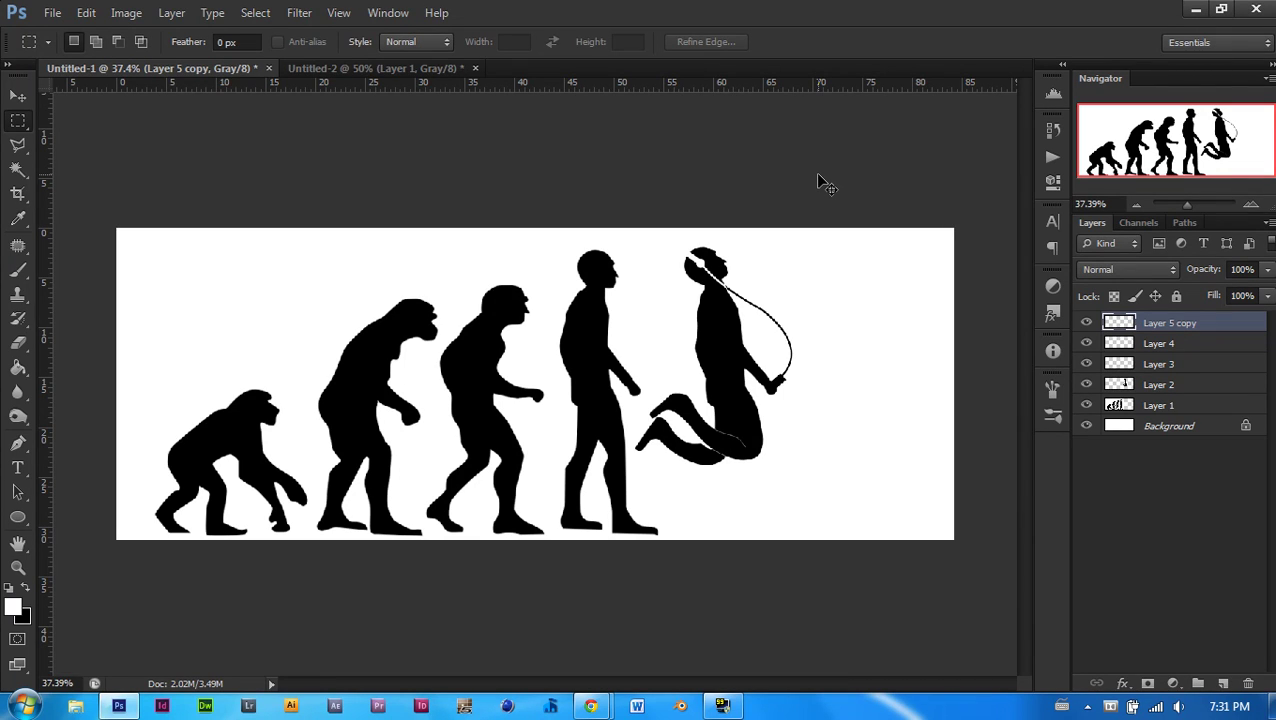
Step: Switch to the Untitled-2 document showing the four-silhouette evolution lineup
{"action": "key", "text": "v"}
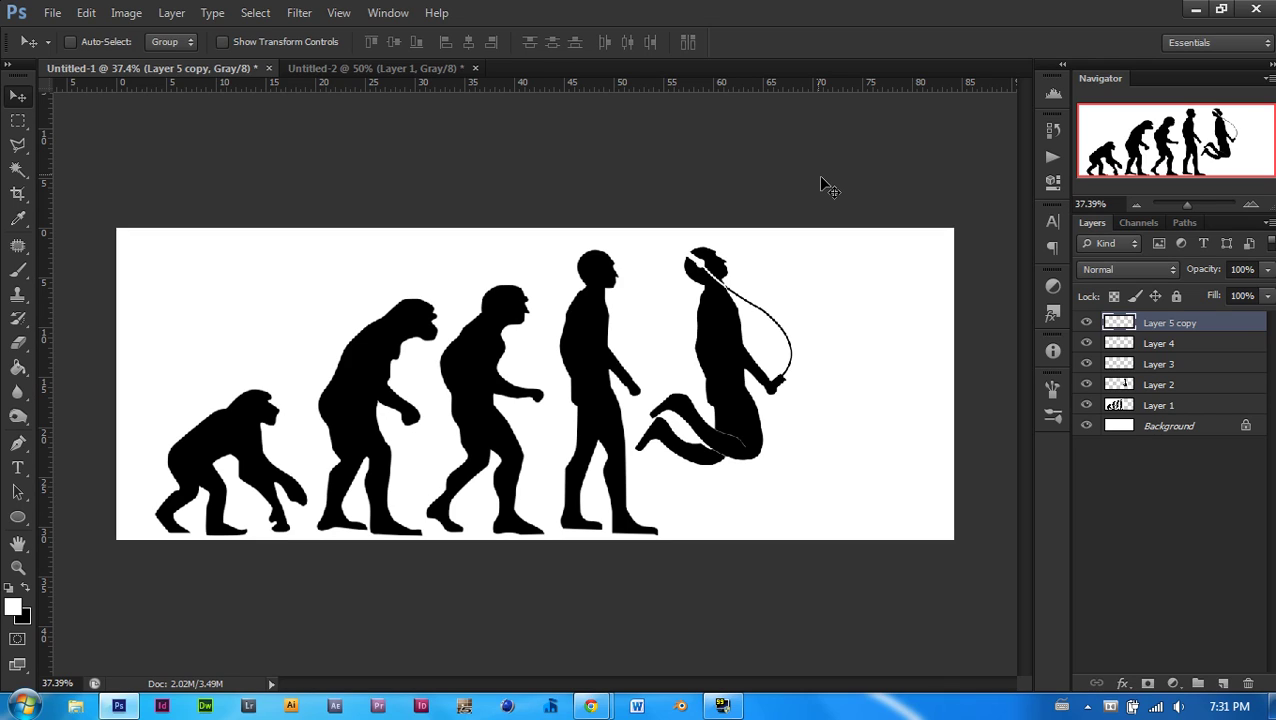
{"action": "scroll", "coordinate": [565, 340], "scroll_direction": "up", "scroll_amount": 2}
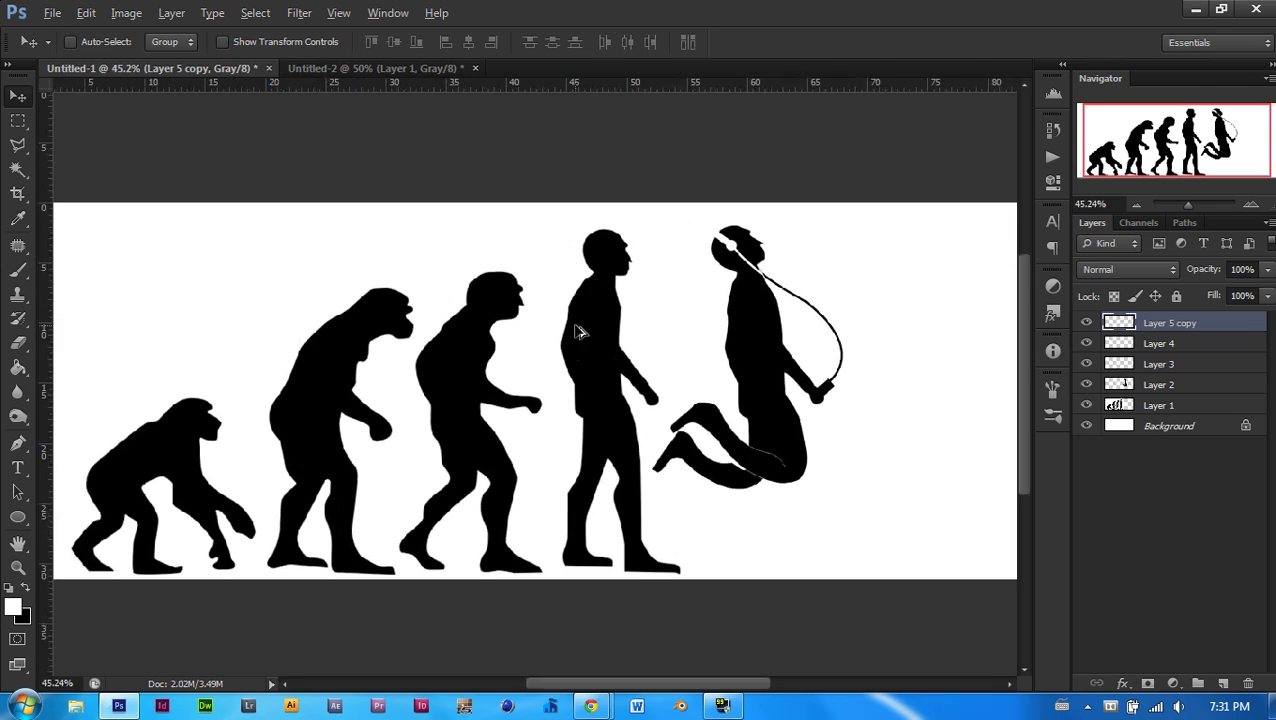
{"action": "scroll", "coordinate": [560, 362], "scroll_direction": "left", "scroll_amount": 1}
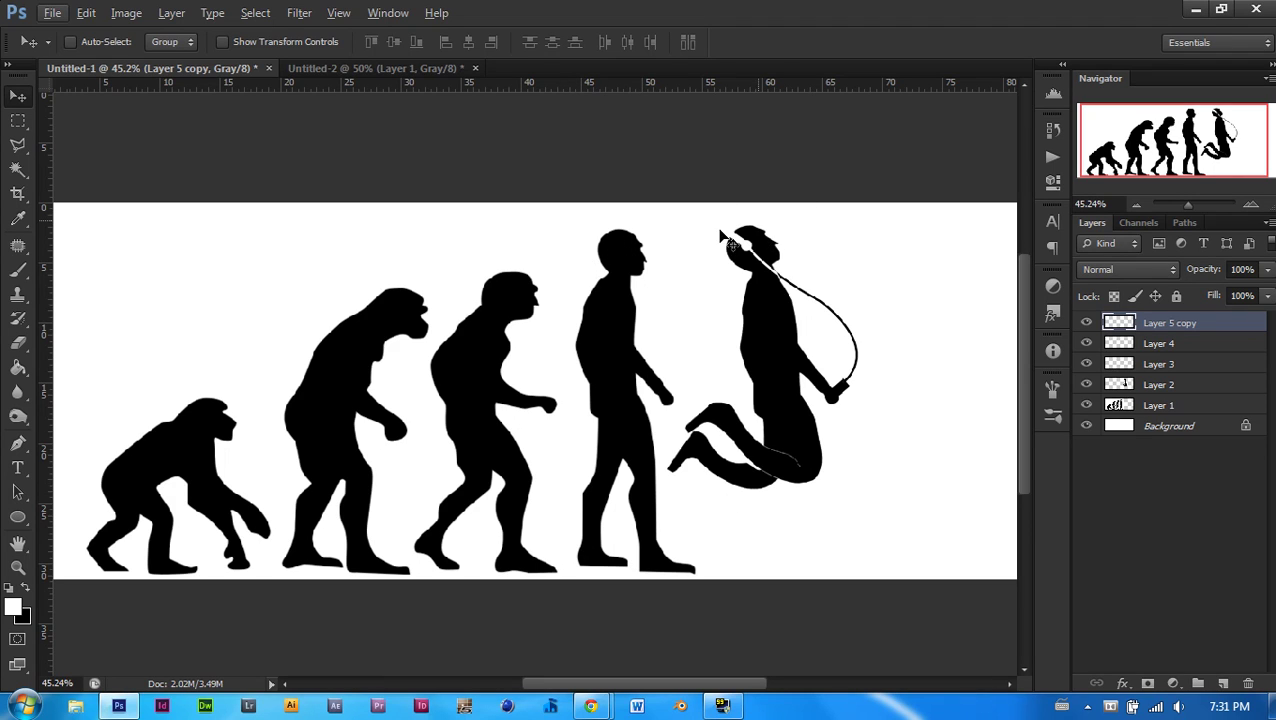
{"action": "left_click", "coordinate": [377, 70]}
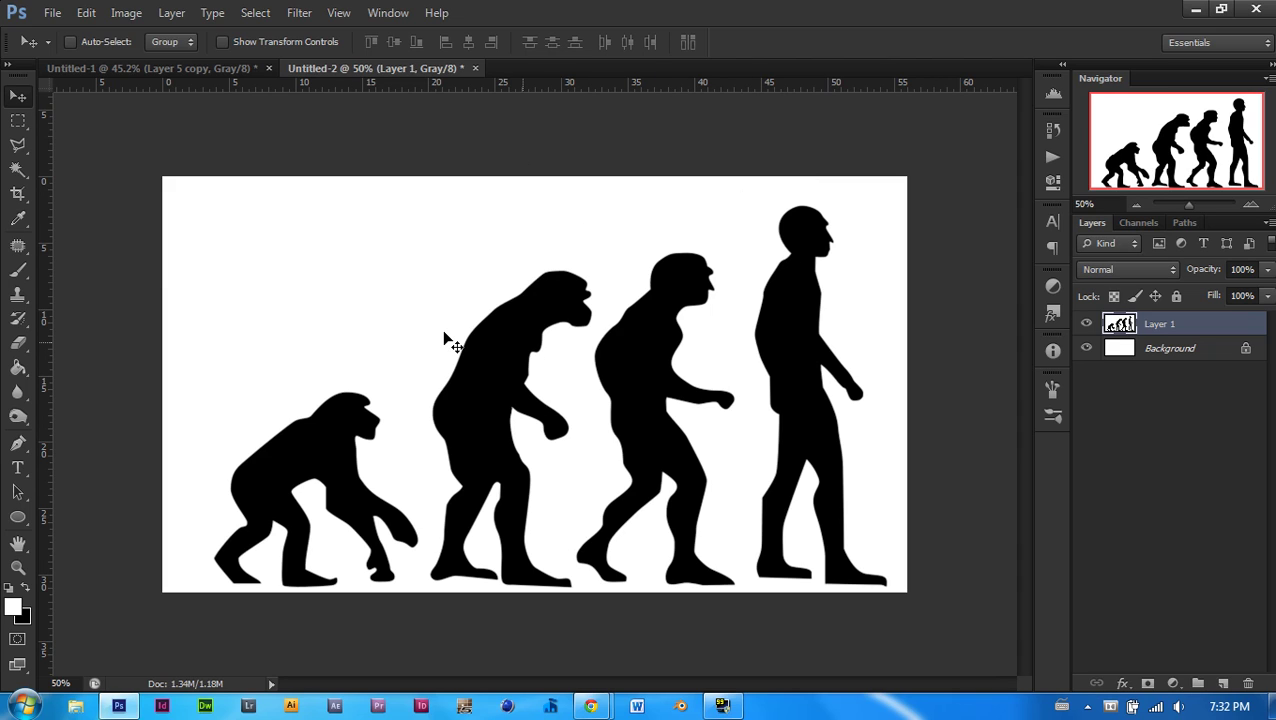
Step: Crop-extend the canvas to the right, to about 71 cm wide
{"action": "left_click", "coordinate": [17, 193]}
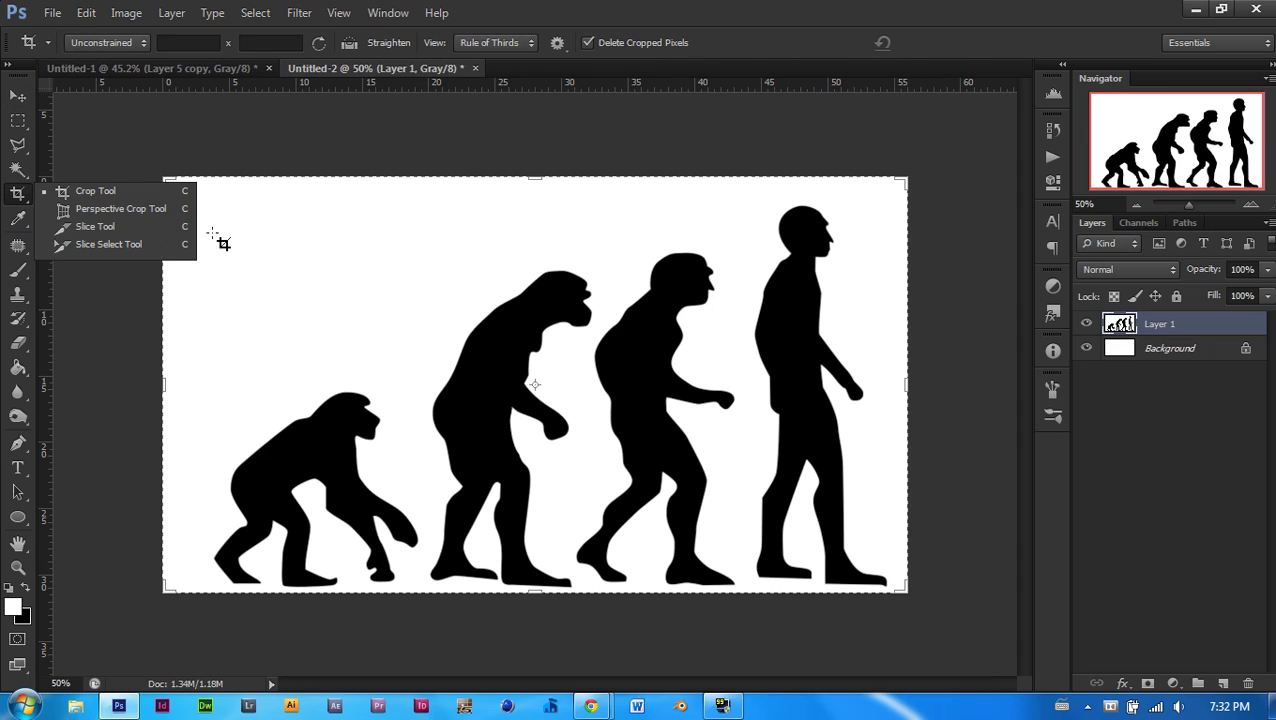
{"action": "left_click", "coordinate": [128, 190]}
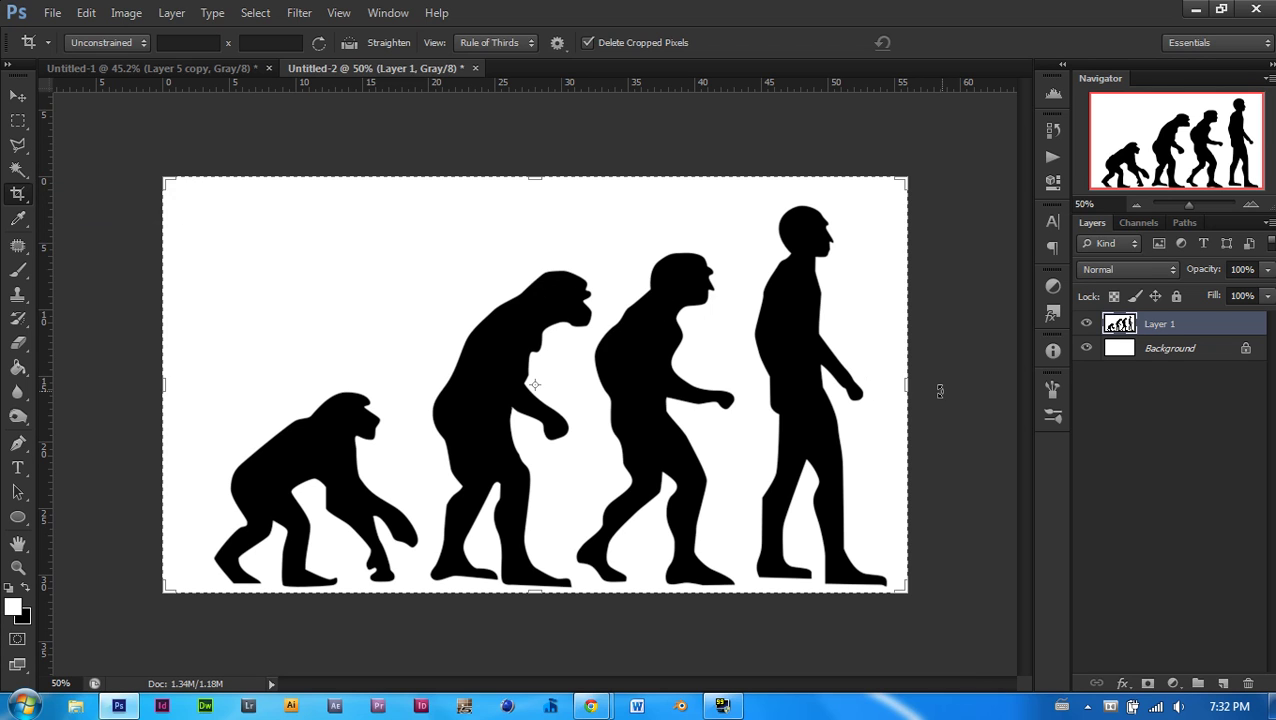
{"action": "left_click_drag", "start_coordinate": [910, 387], "coordinate": [1013, 386]}
{"action": "key", "text": "Return"}
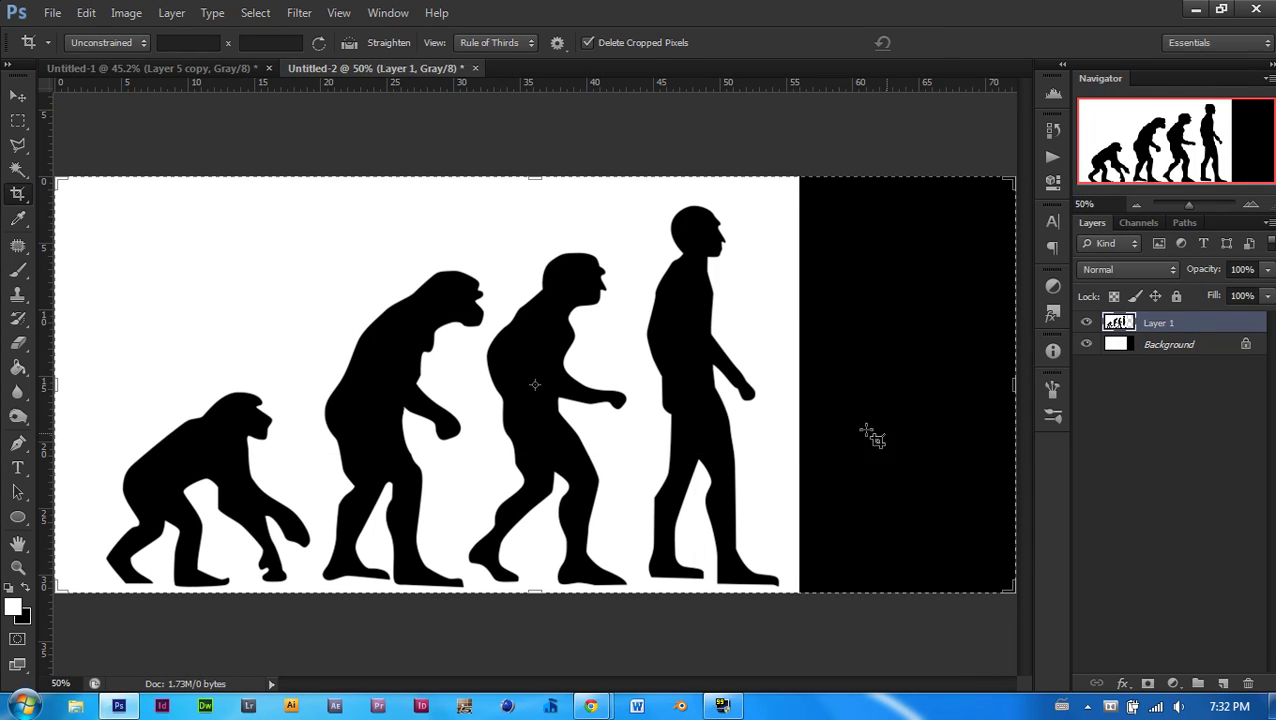
Step: Convert the Background into Layer 0 and paint-bucket the black right strip white
{"action": "left_click", "coordinate": [18, 96]}
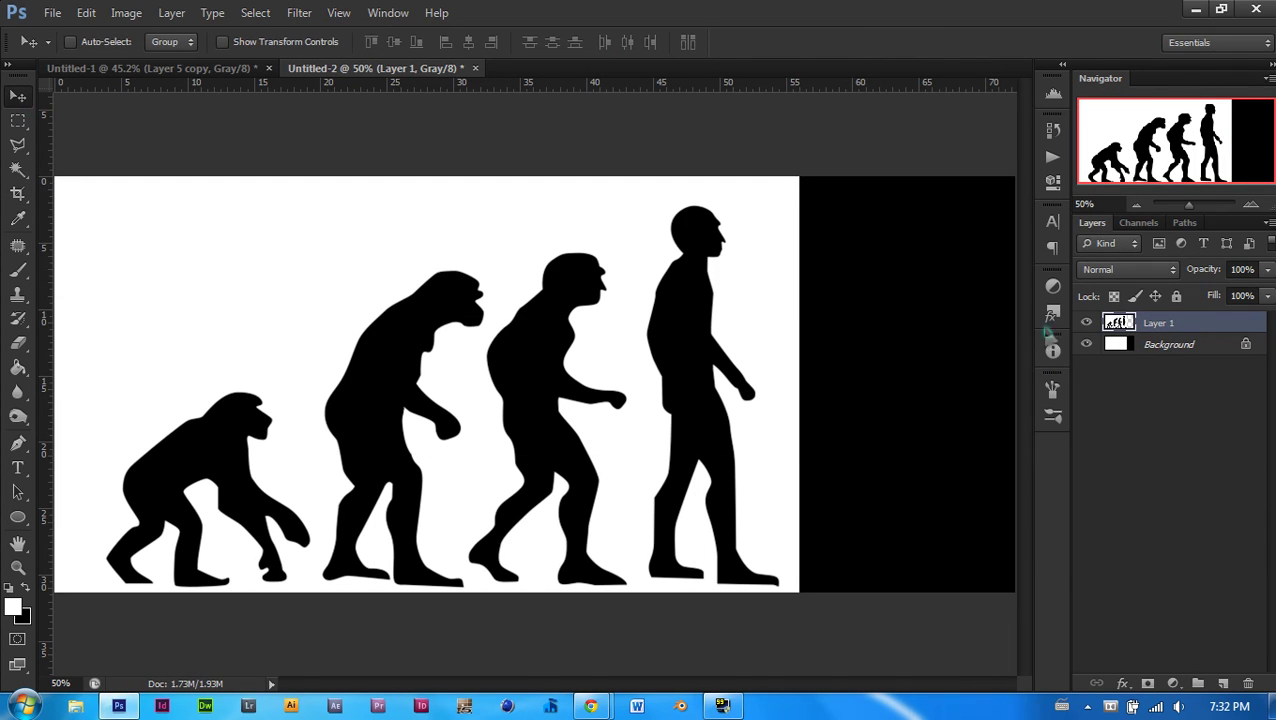
{"action": "double_click", "coordinate": [1143, 345]}
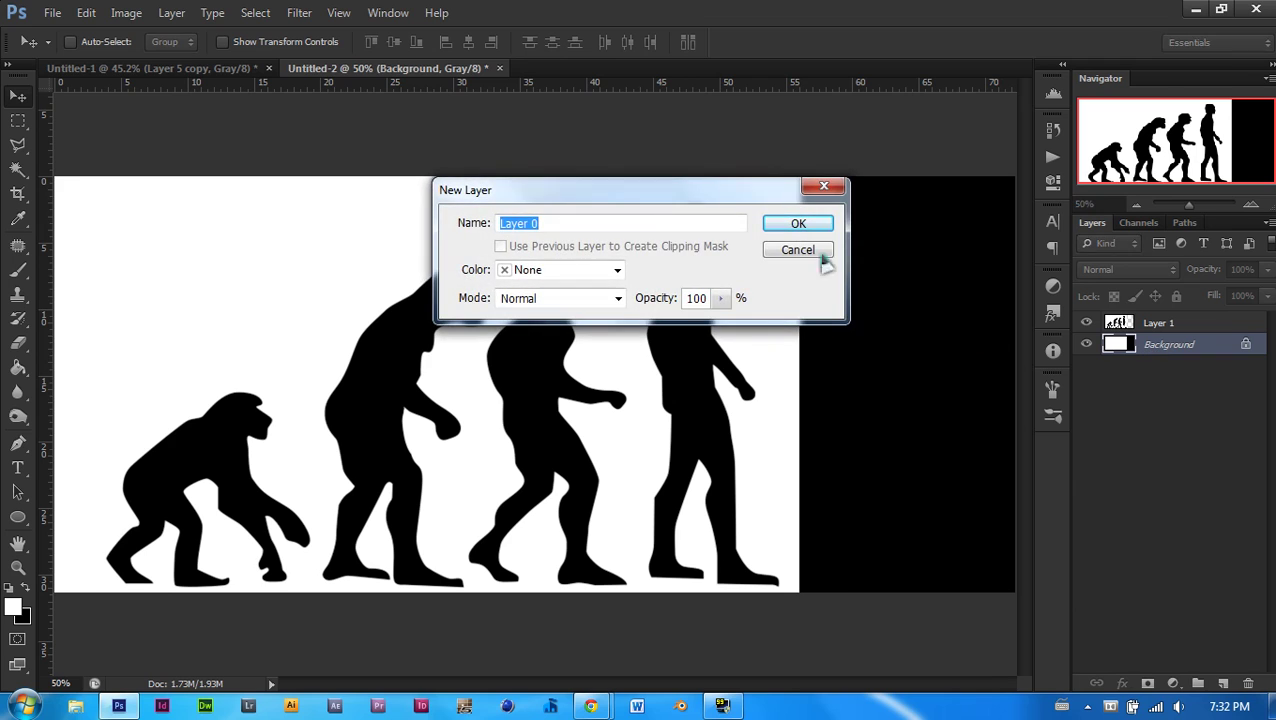
{"action": "left_click", "coordinate": [815, 224]}
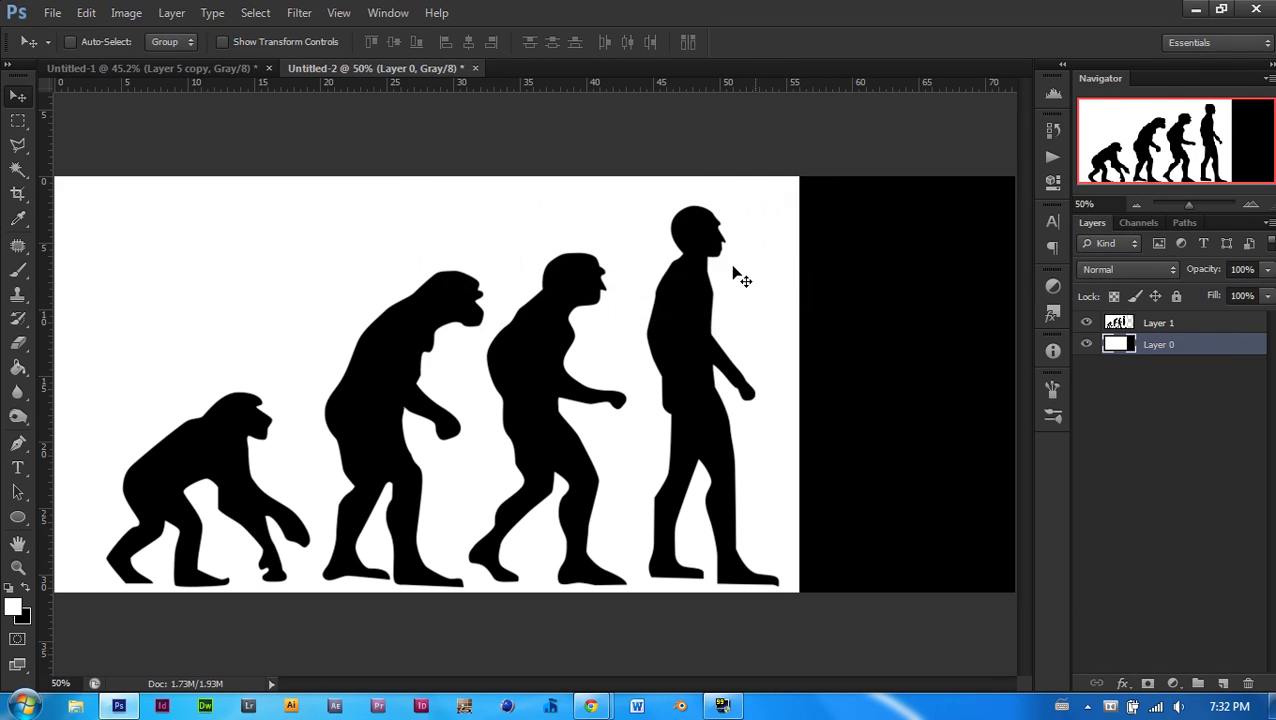
{"action": "left_click", "coordinate": [18, 367]}
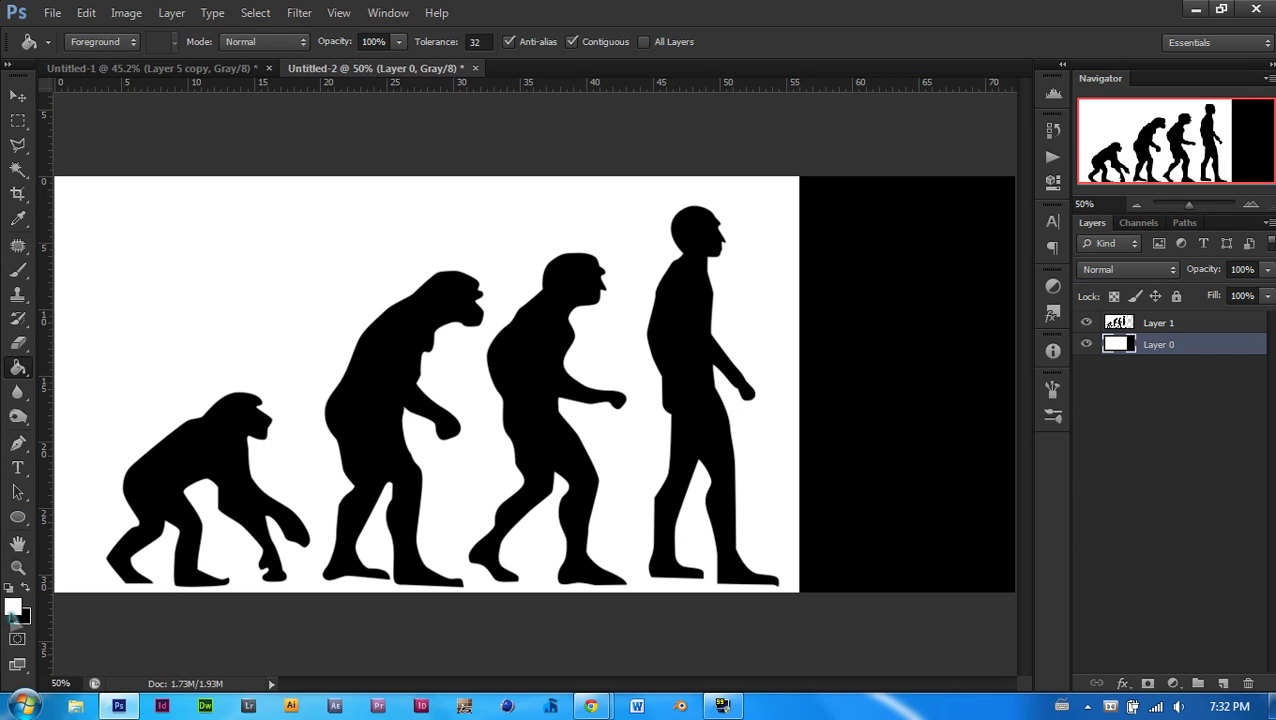
{"action": "left_click", "coordinate": [848, 403]}
{"action": "scroll", "coordinate": [733, 572], "scroll_direction": "down", "scroll_amount": 1}
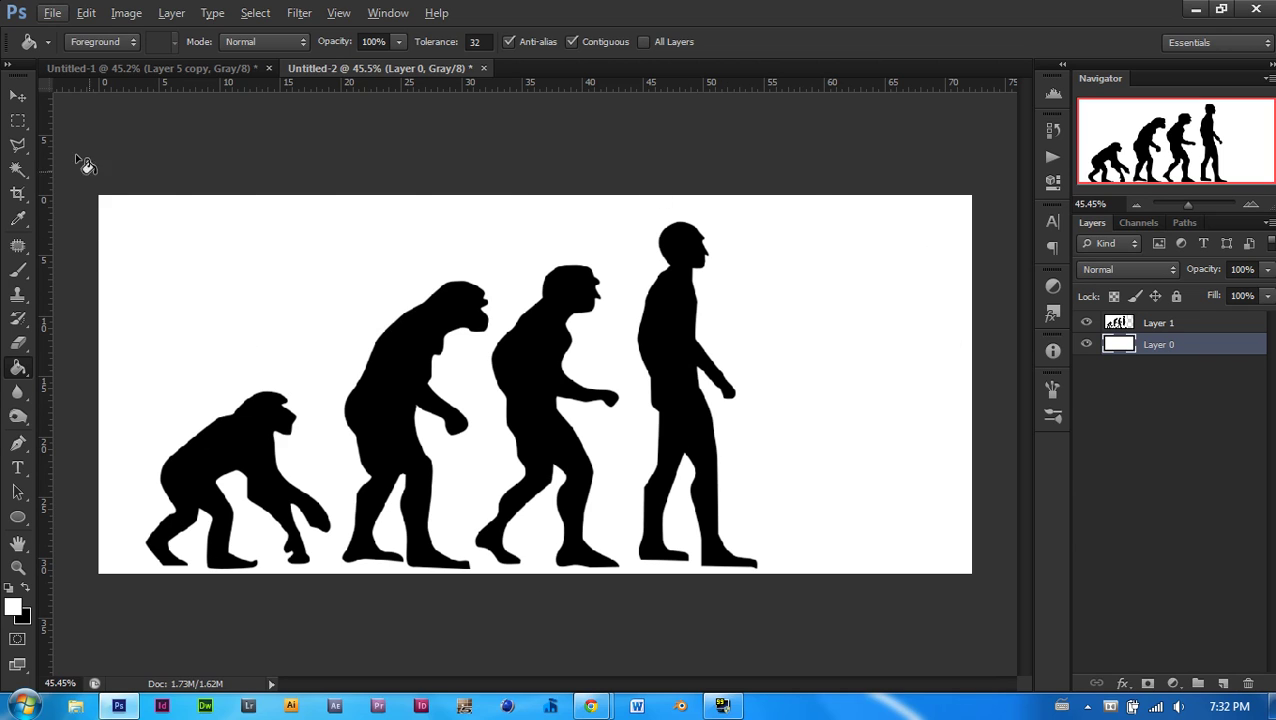
{"action": "left_click", "coordinate": [18, 96]}
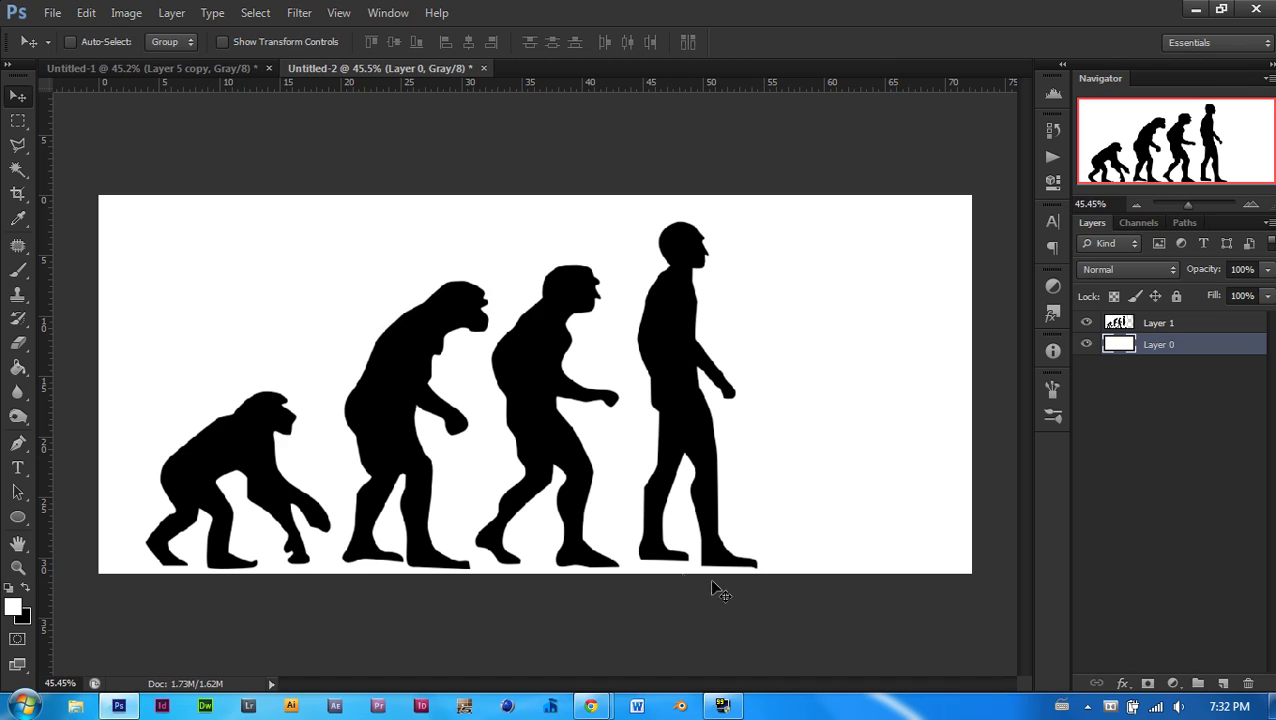
Step: On Layer 1, select the fourth, upright figure with the Polygonal Lasso
{"action": "left_click", "coordinate": [1155, 325]}
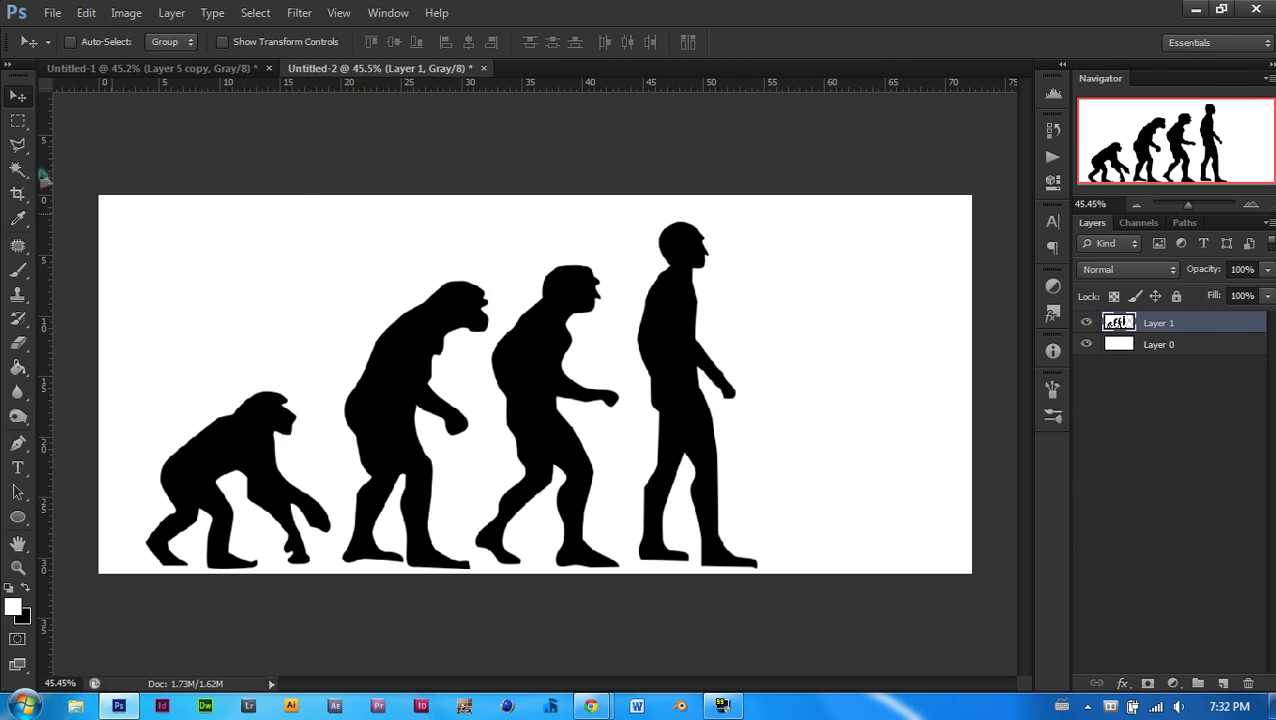
{"action": "left_click", "coordinate": [17, 145]}
{"action": "left_click", "coordinate": [112, 162]}
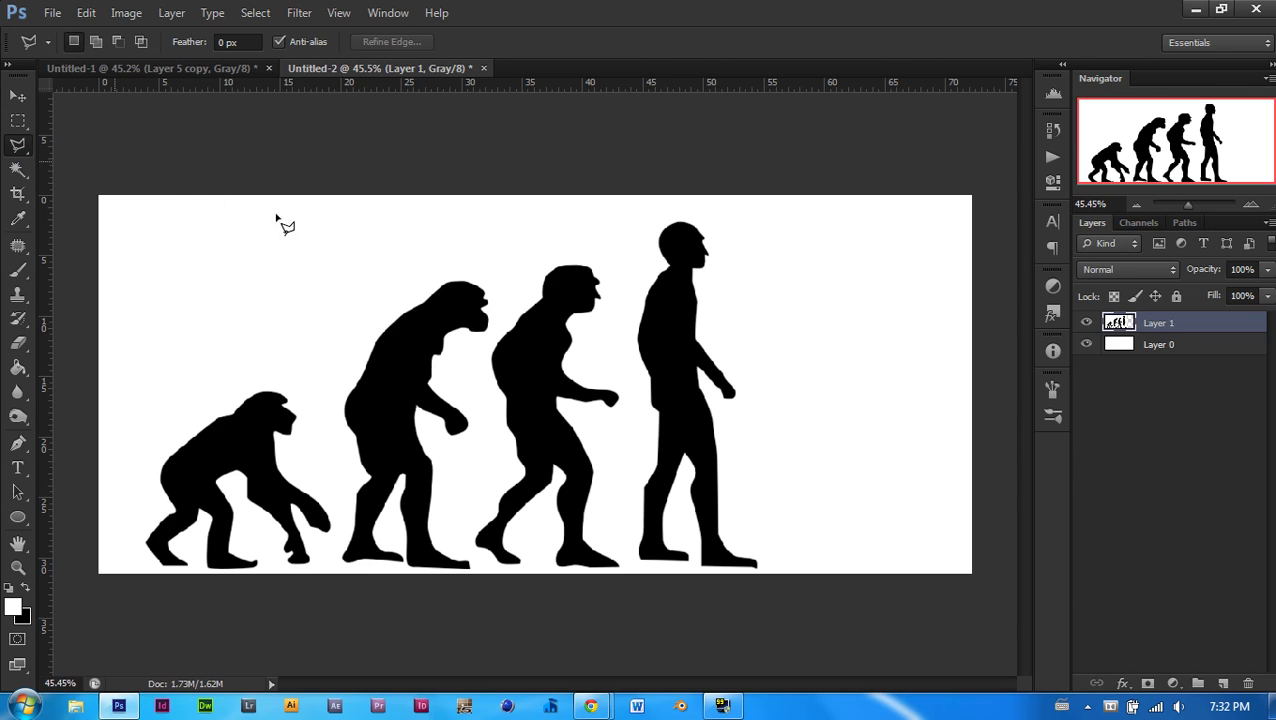
{"action": "left_click", "coordinate": [630, 220]}
{"action": "mouse_move", "coordinate": [650, 331]}
{"action": "left_mouse_down"}
{"action": "mouse_move", "coordinate": [622, 365]}
{"action": "mouse_move", "coordinate": [638, 399]}
{"action": "mouse_move", "coordinate": [624, 473]}
{"action": "mouse_move", "coordinate": [644, 572]}
{"action": "mouse_move", "coordinate": [629, 587]}
{"action": "mouse_move", "coordinate": [777, 590]}
{"action": "mouse_move", "coordinate": [821, 386]}
{"action": "left_mouse_up"}
{"action": "left_click", "coordinate": [792, 200]}
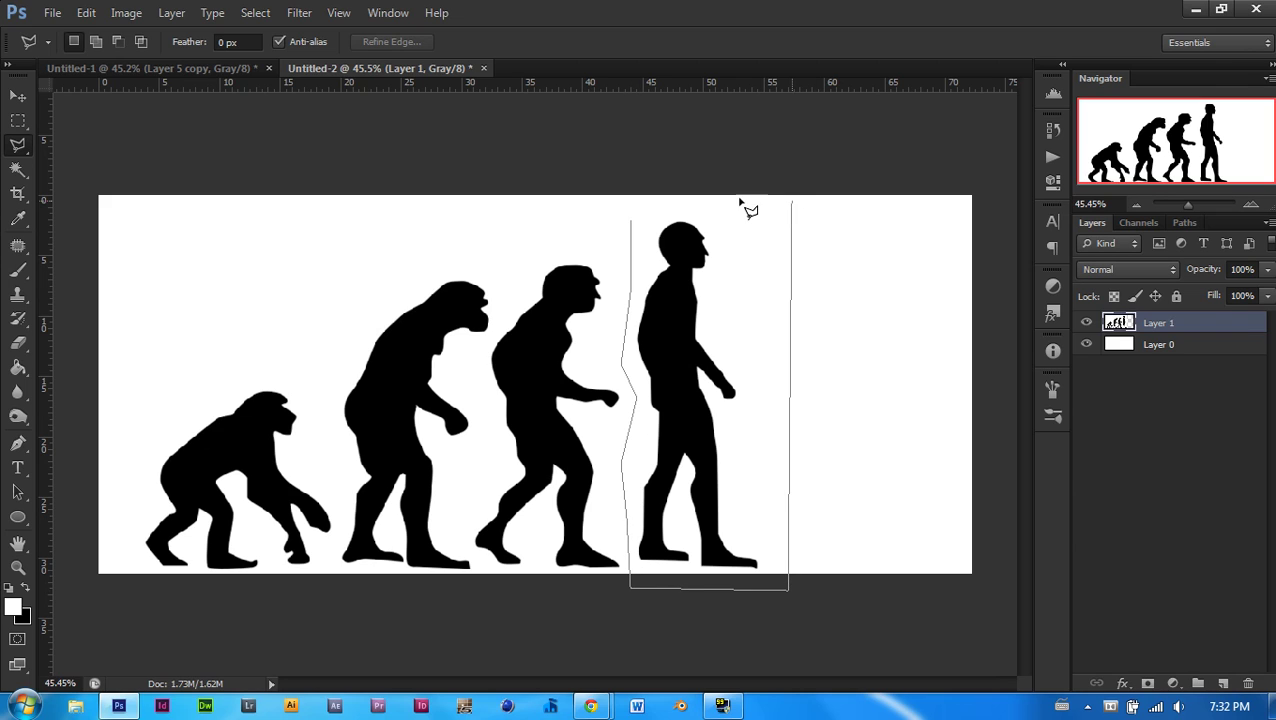
{"action": "left_click", "coordinate": [631, 225]}
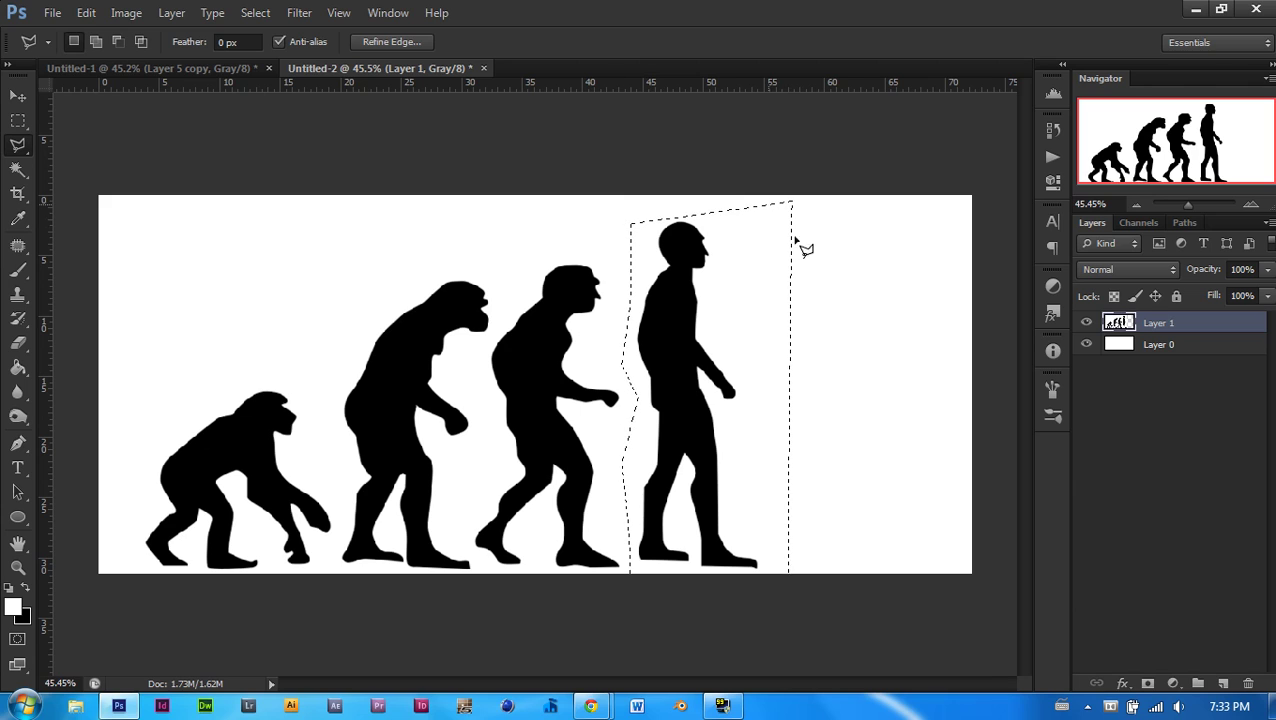
Step: Copy the figure to a new Layer 2 and move it right as a fifth figure
{"action": "right_click", "coordinate": [719, 317]}
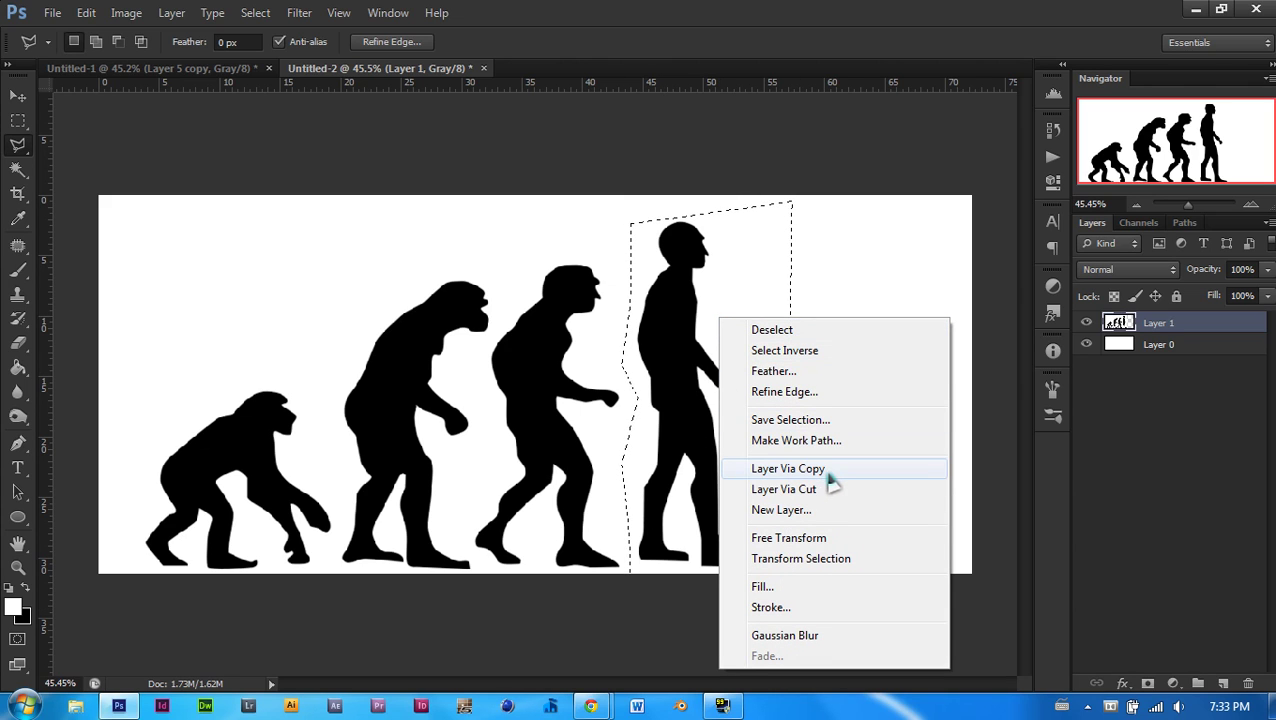
{"action": "left_click", "coordinate": [764, 469]}
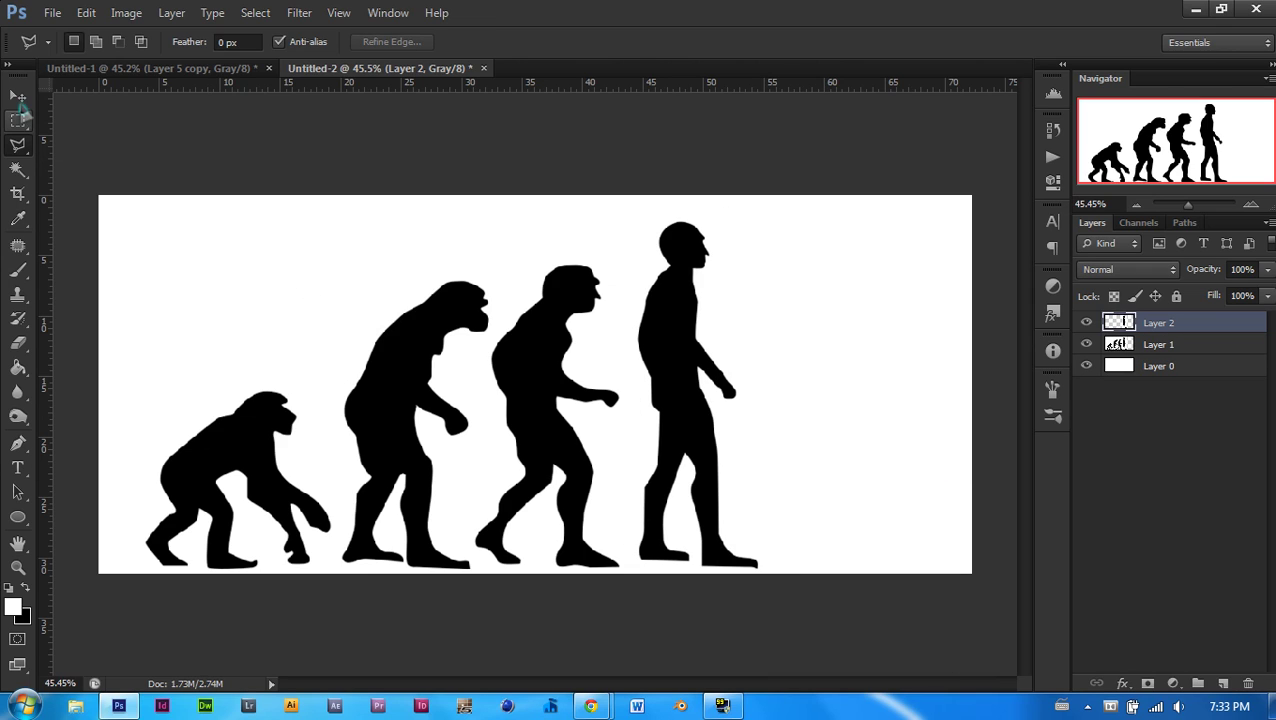
{"action": "left_click", "coordinate": [17, 97]}
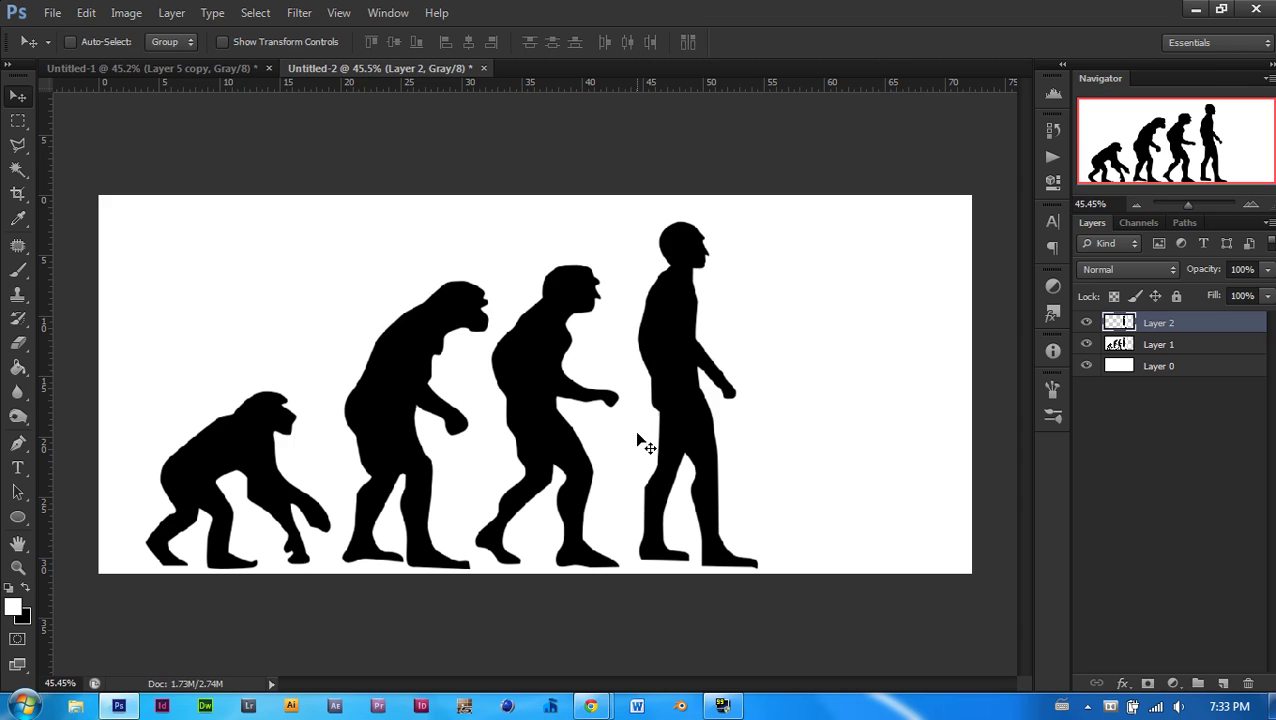
{"action": "left_click_drag", "start_coordinate": [640, 444], "coordinate": [788, 456]}
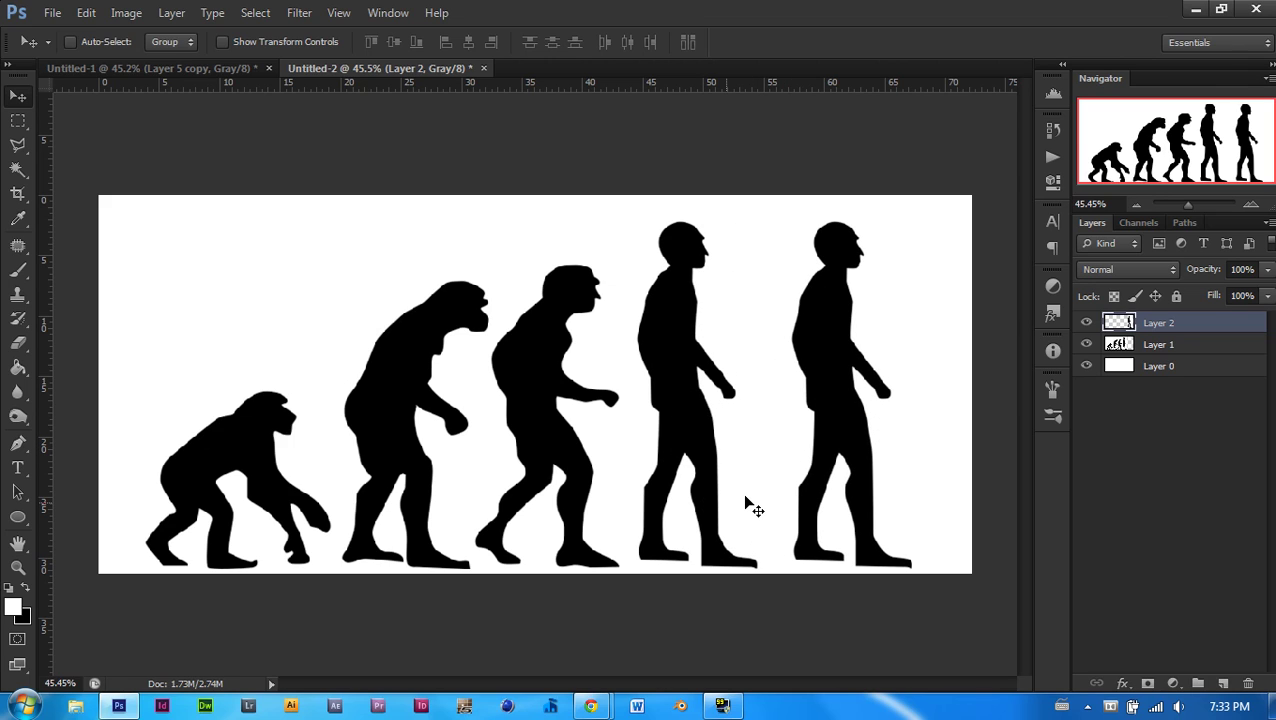
Step: Magic Wand (tolerance 20) and delete the white around the Layer 2 figure, then deselect
{"action": "left_click", "coordinate": [1087, 366]}
{"action": "left_click", "coordinate": [1086, 344]}
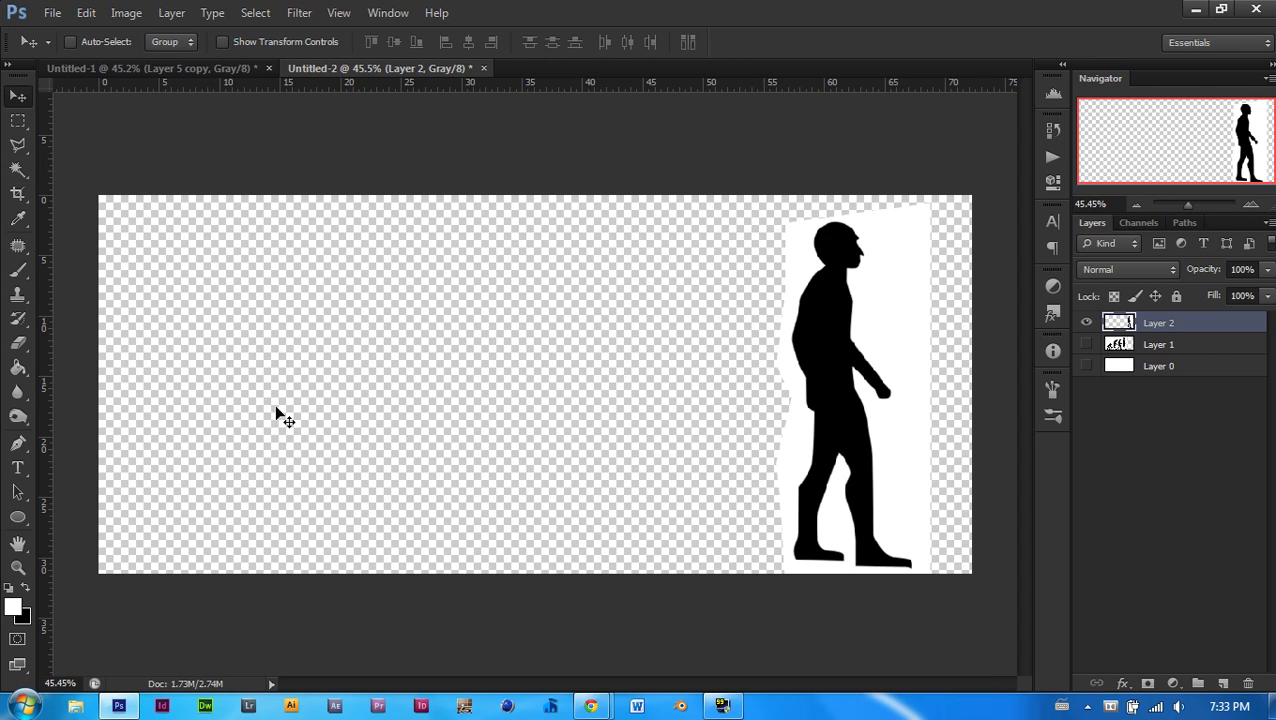
{"action": "key", "text": "w"}
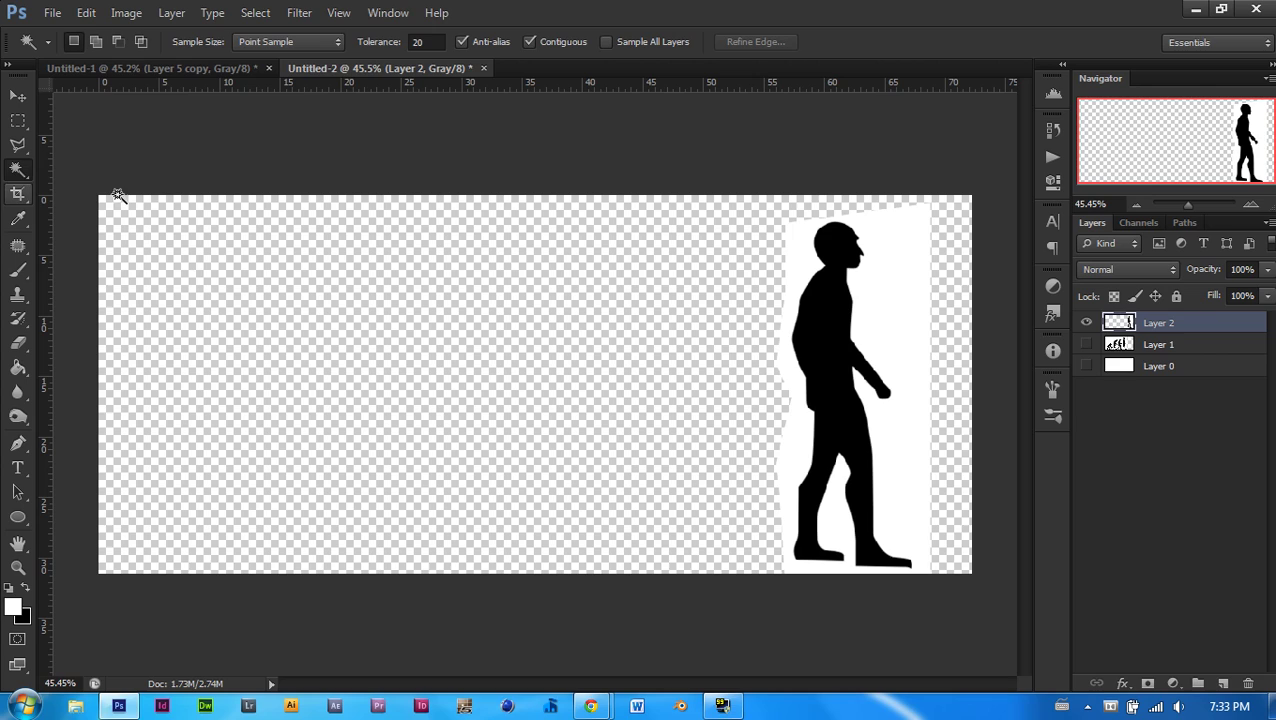
{"action": "right_click", "coordinate": [18, 172]}
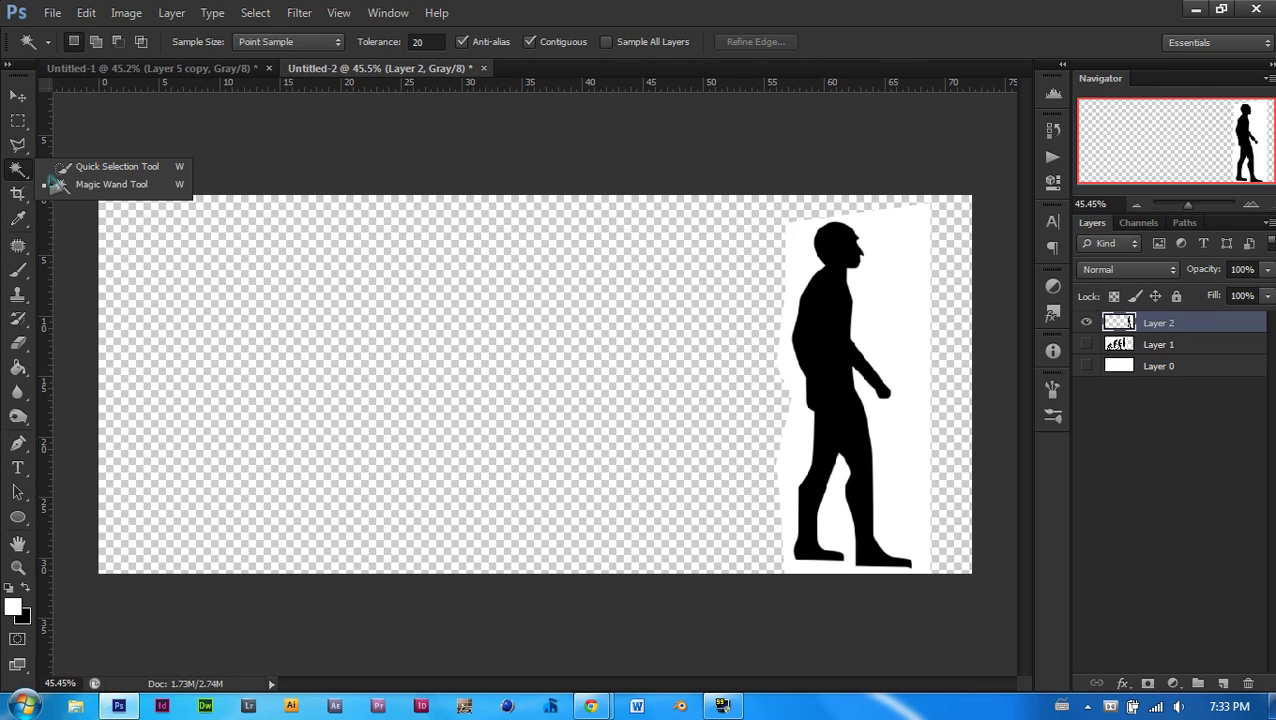
{"action": "left_click", "coordinate": [60, 184]}
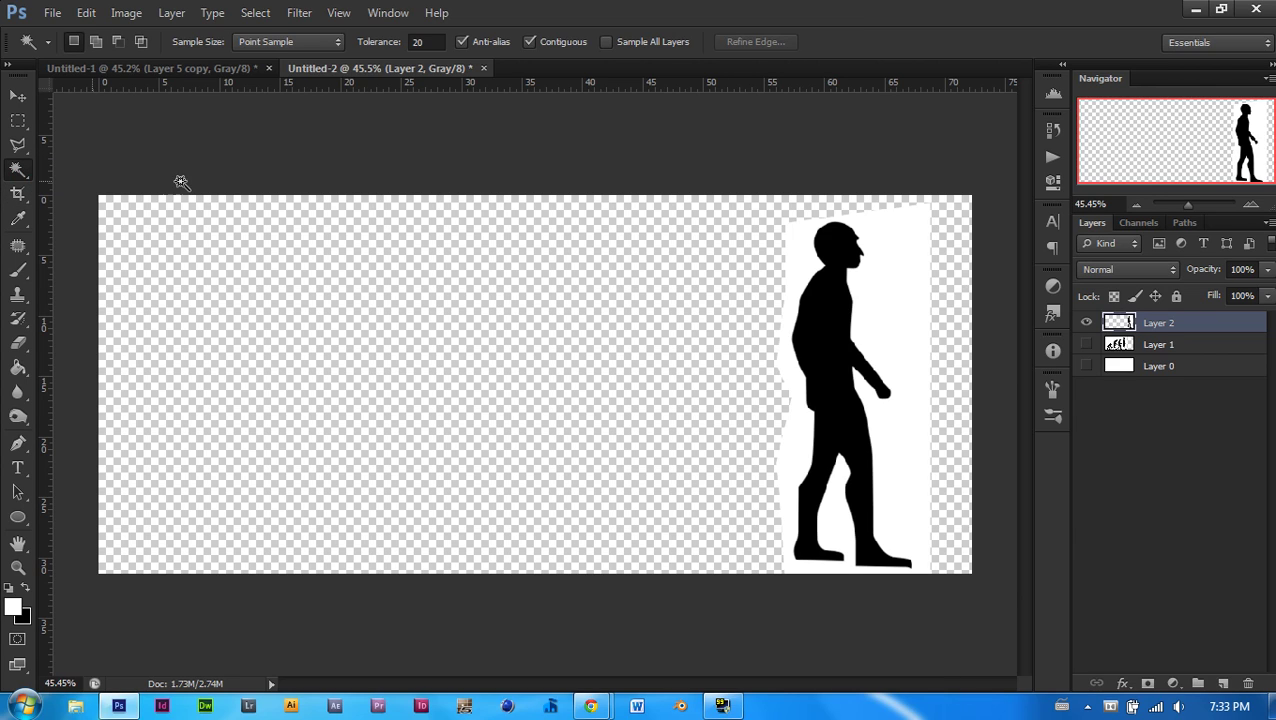
{"action": "left_click", "coordinate": [376, 41]}
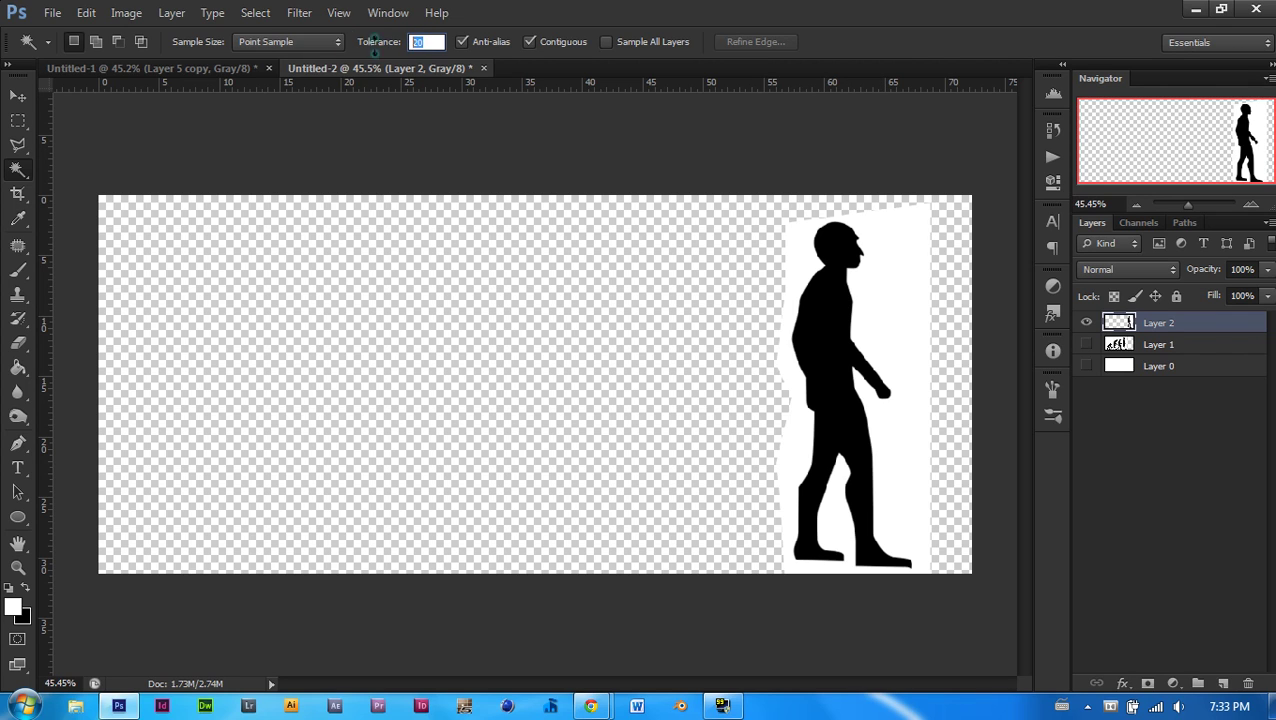
{"action": "left_click", "coordinate": [890, 284]}
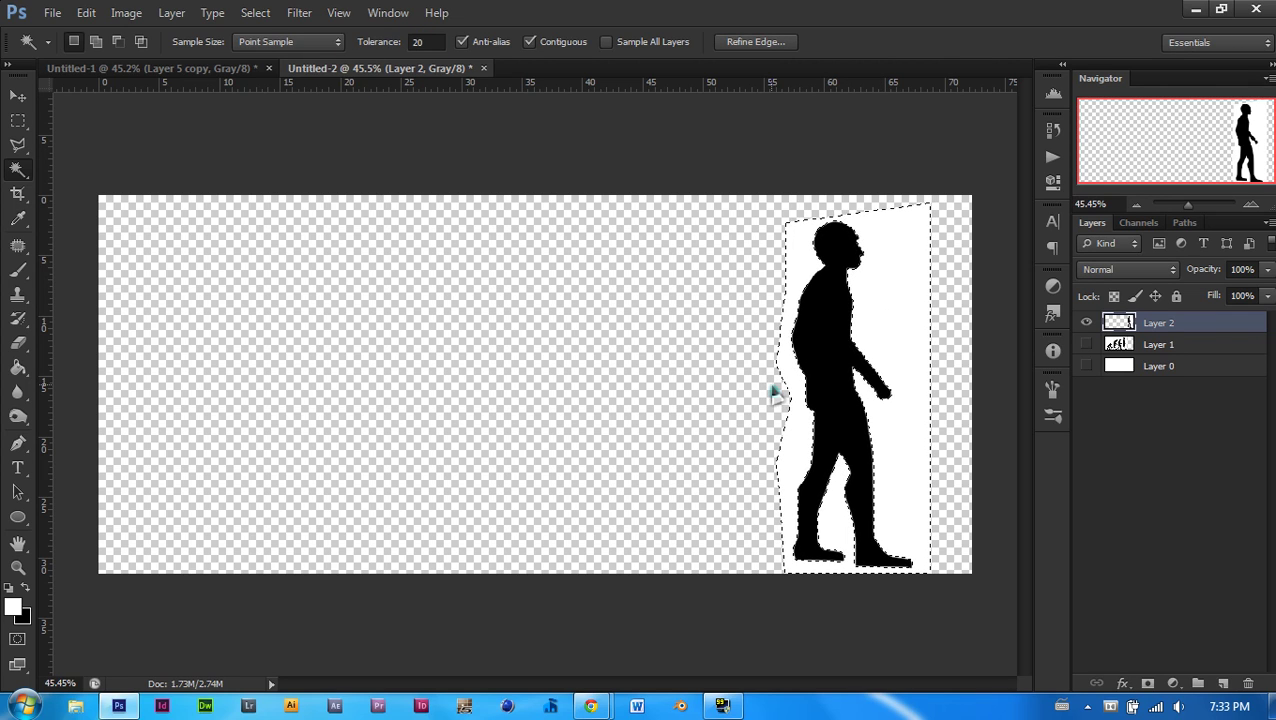
{"action": "key", "text": "Delete"}
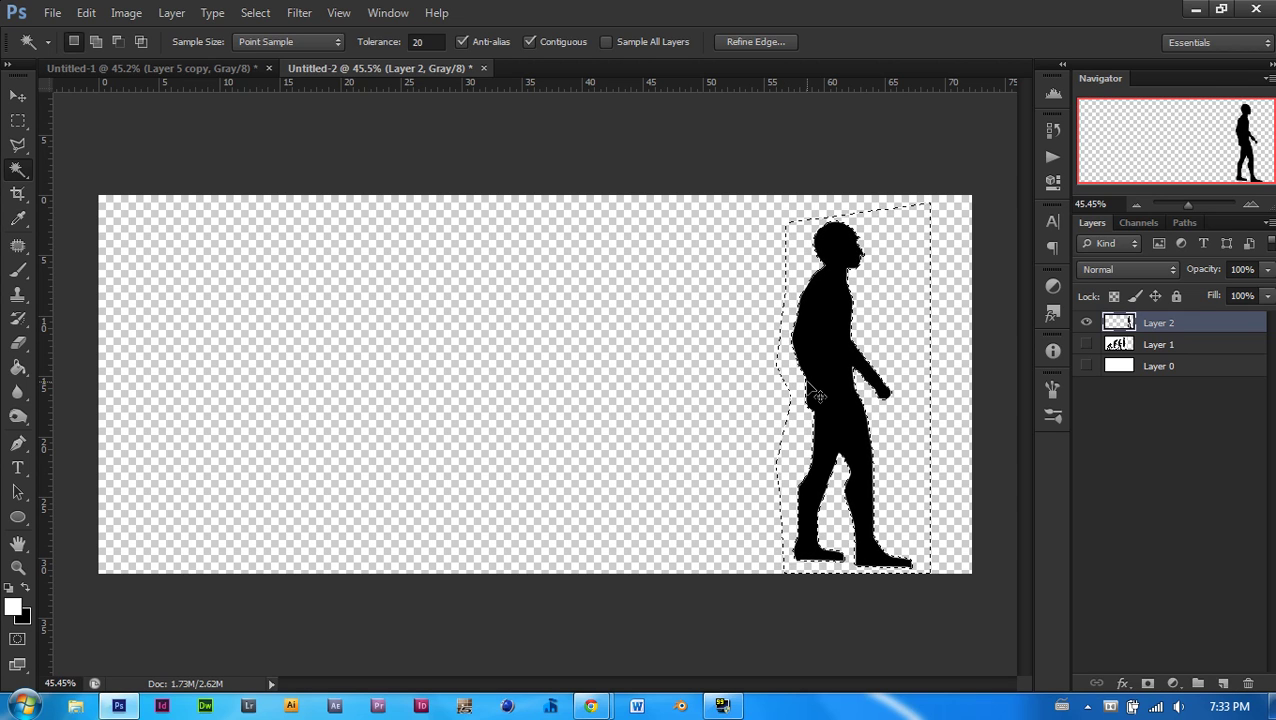
{"action": "key", "text": "ctrl+d"}
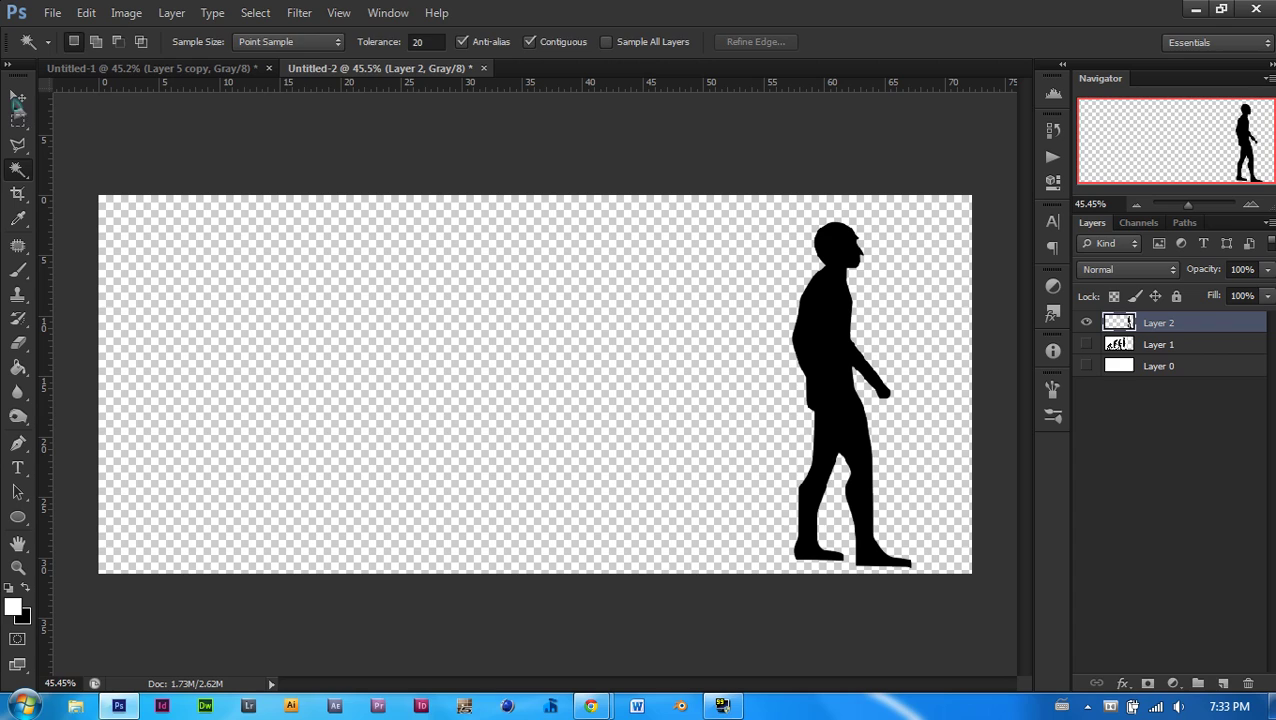
{"action": "left_click", "coordinate": [18, 97]}
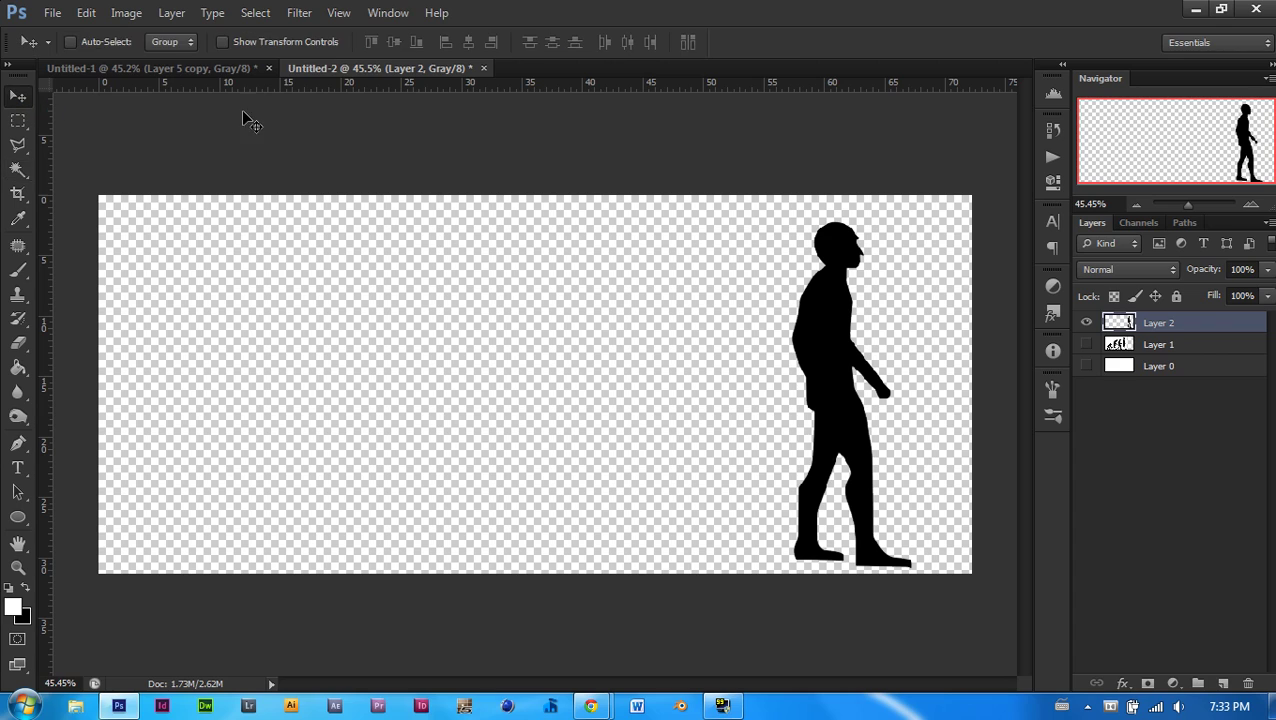
{"action": "left_click", "coordinate": [1086, 366]}
Step: Show Layer 1, nudge the fifth figure left, and apply a Puppet Warp mesh
{"action": "left_click", "coordinate": [1086, 344]}
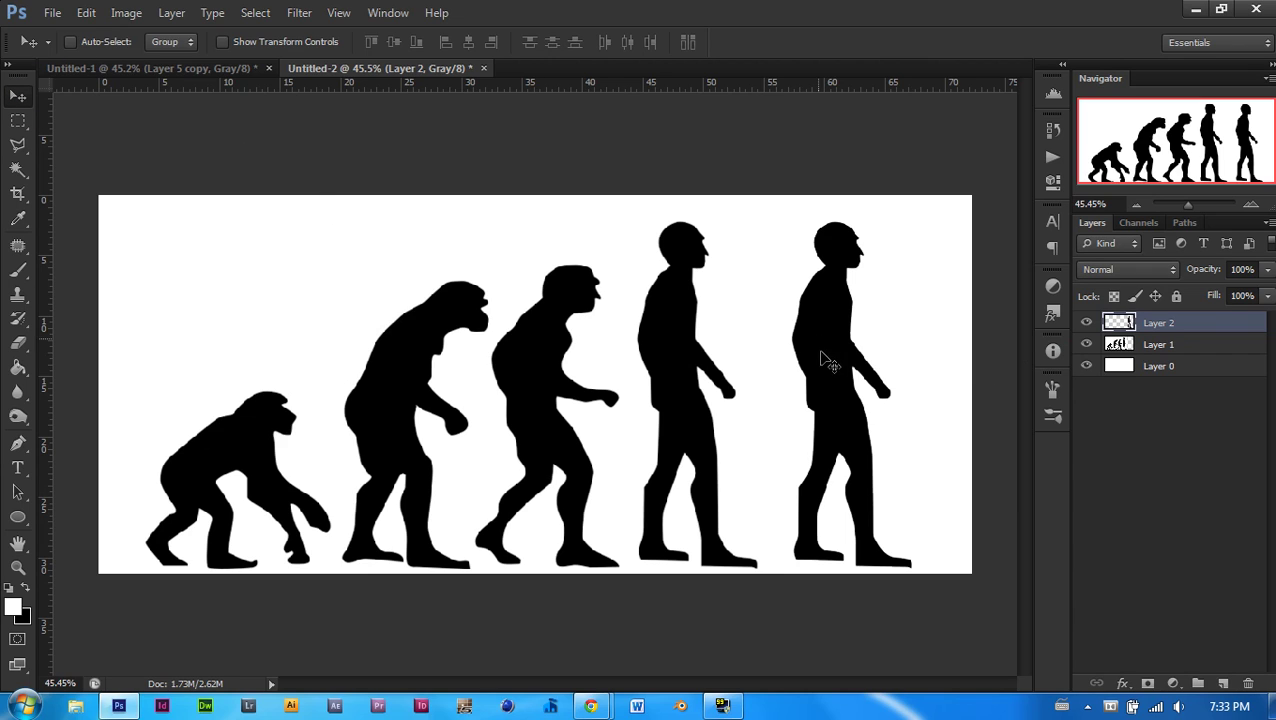
{"action": "left_click_drag", "start_coordinate": [891, 381], "coordinate": [868, 380]}
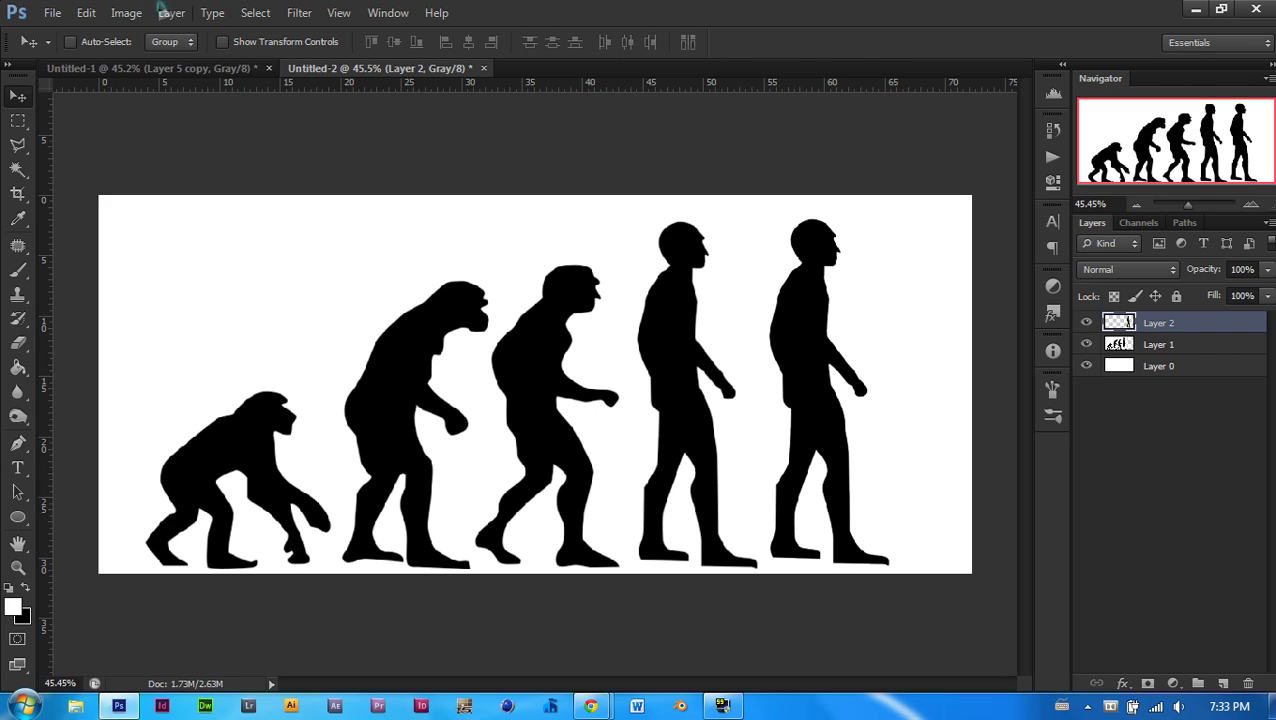
{"action": "left_click", "coordinate": [86, 13]}
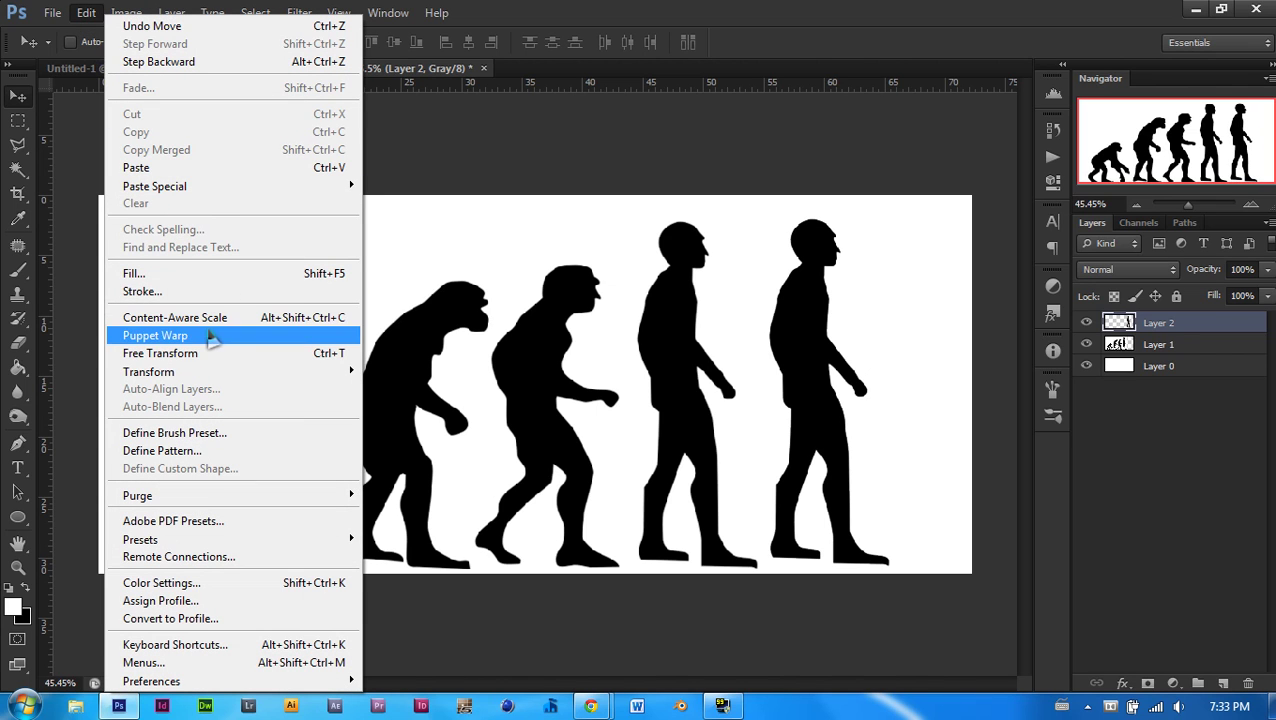
{"action": "left_click", "coordinate": [155, 336]}
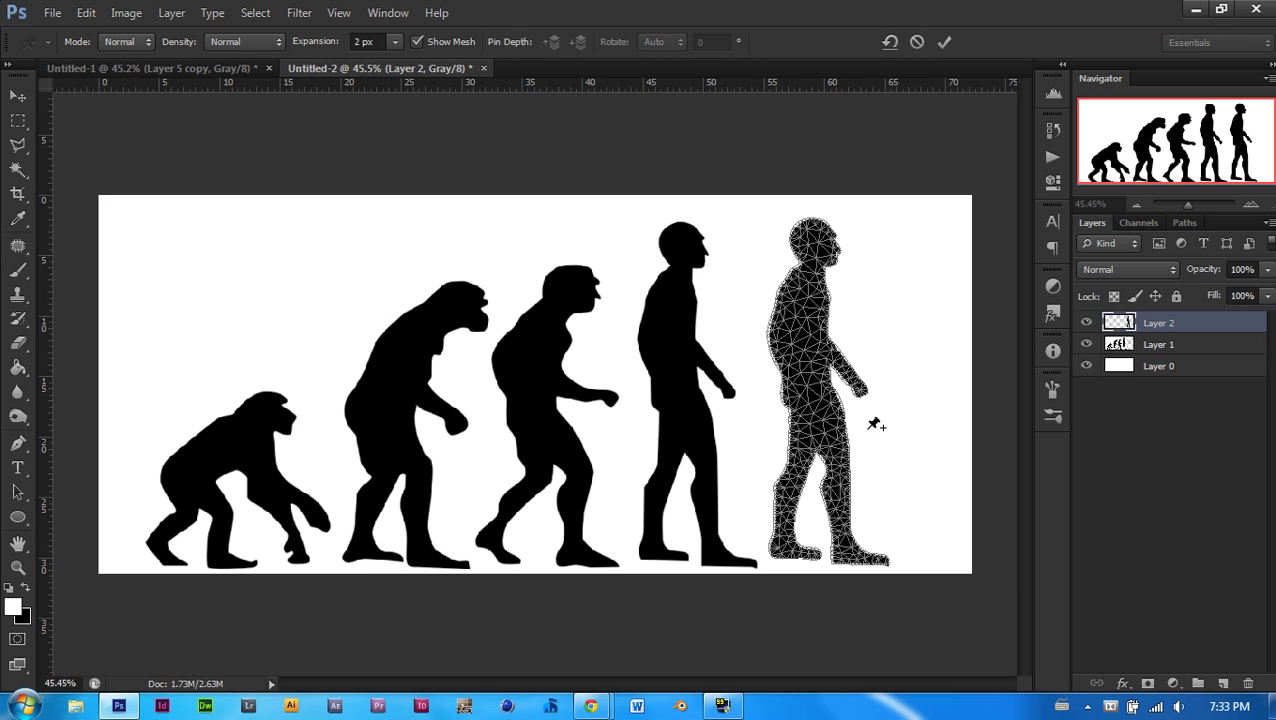
Step: Place puppet pins on the fifth figure's two thighs and hips
{"action": "scroll", "coordinate": [874, 424], "scroll_direction": "up", "scroll_amount": 3}
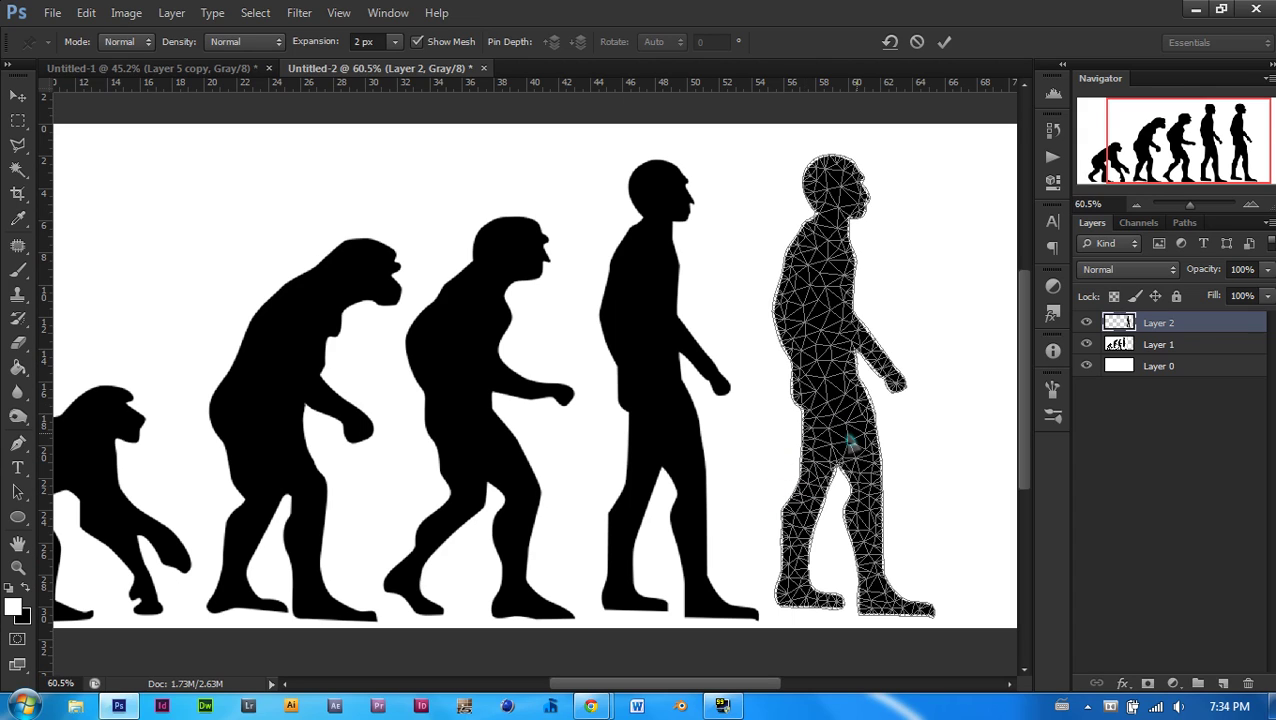
{"action": "left_click", "coordinate": [816, 501]}
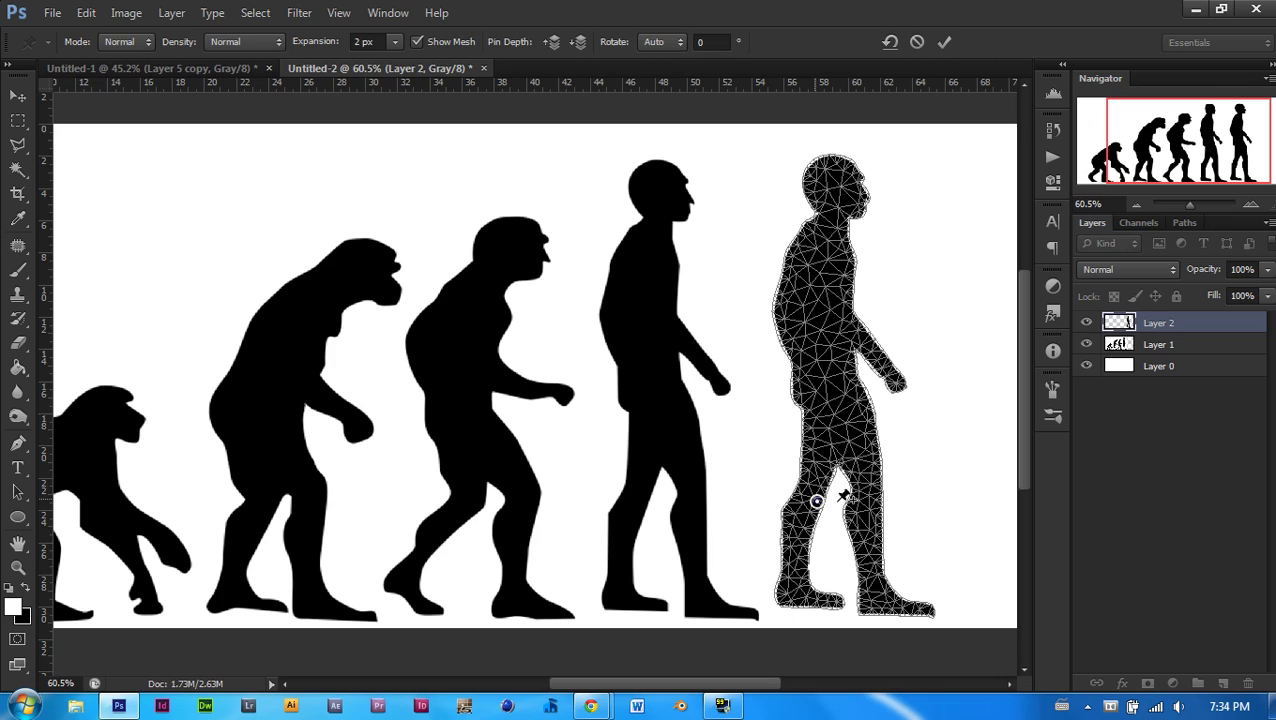
{"action": "left_click", "coordinate": [869, 492]}
{"action": "left_click", "coordinate": [869, 492]}
{"action": "left_click", "coordinate": [819, 409]}
{"action": "left_click", "coordinate": [856, 400]}
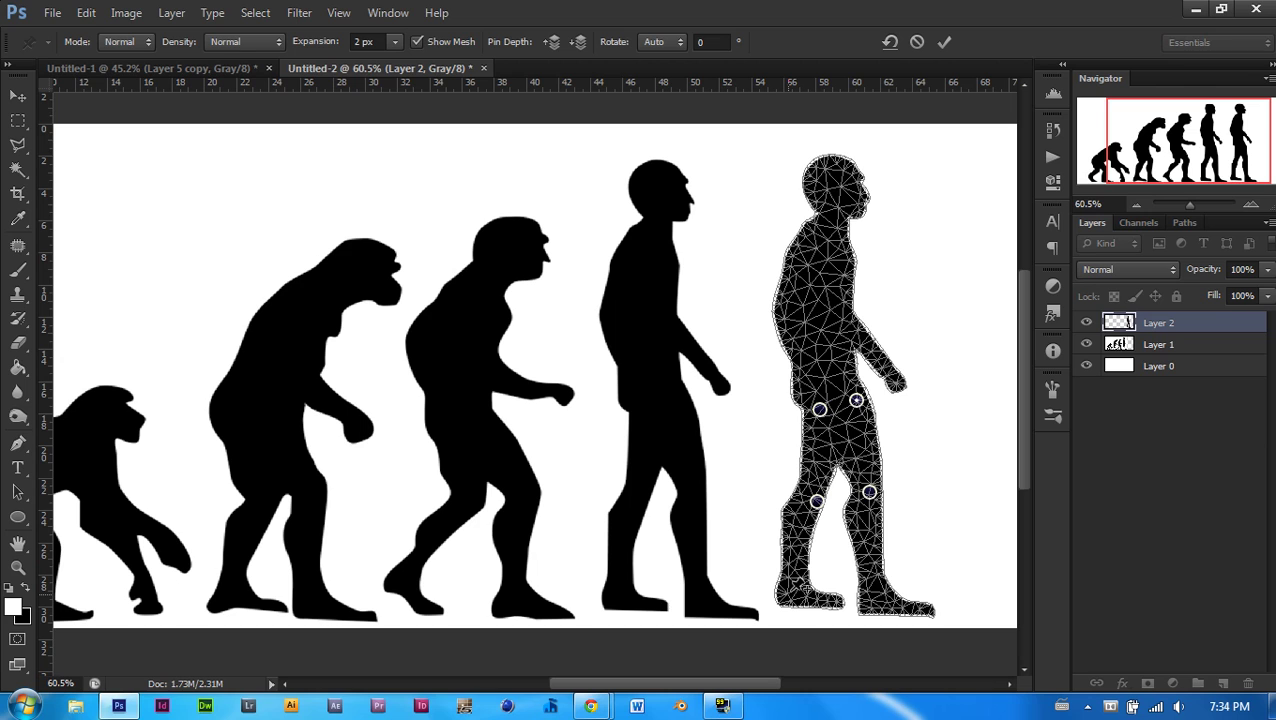
Step: Drag both feet back and up into a tuck and tilt the head backward
{"action": "left_click_drag", "start_coordinate": [796, 606], "coordinate": [709, 422]}
{"action": "left_click_drag", "start_coordinate": [868, 617], "coordinate": [755, 380]}
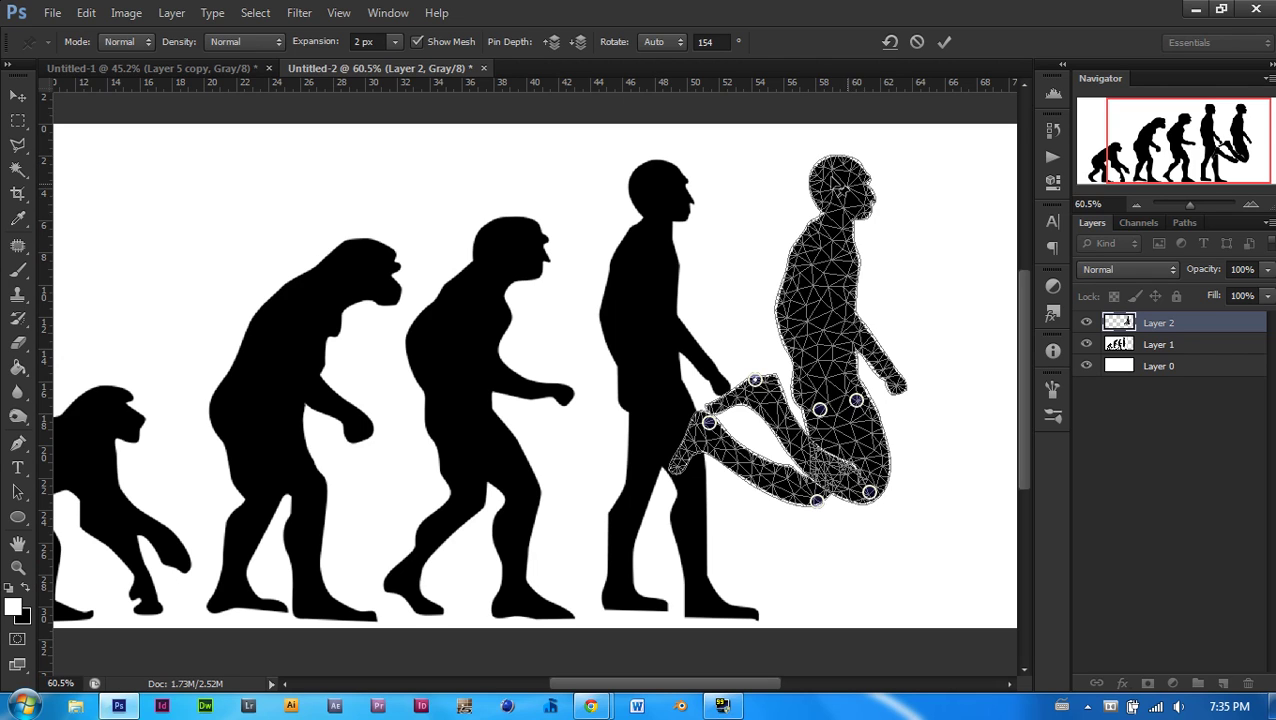
{"action": "left_click_drag", "start_coordinate": [838, 182], "coordinate": [794, 180]}
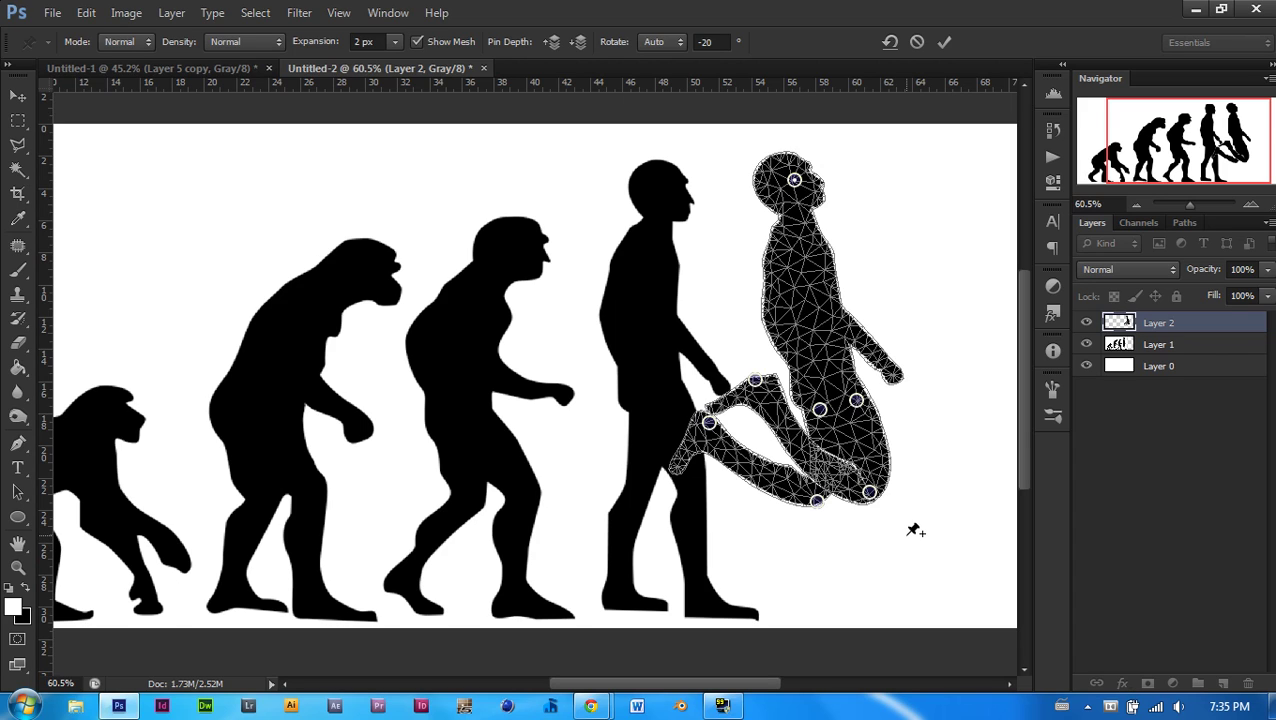
Step: Commit the Puppet Warp, fit the view, and move the jumping figure right
{"action": "key", "text": "Return"}
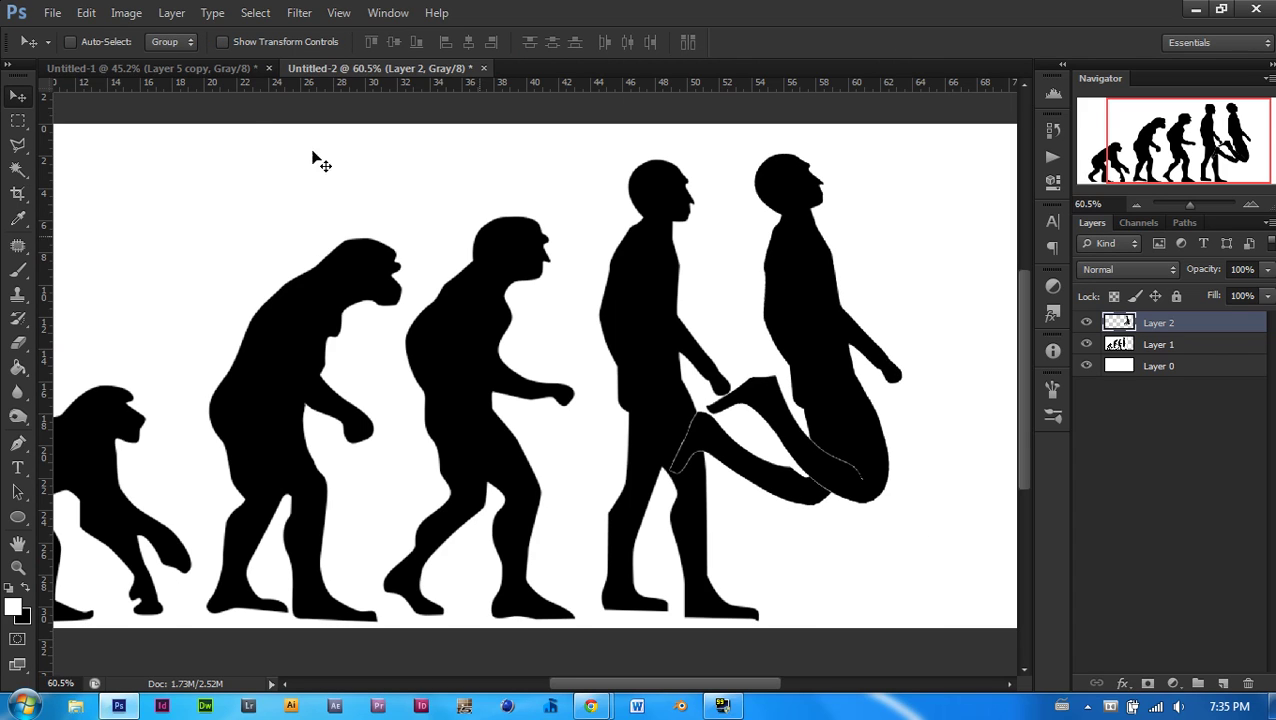
{"action": "key", "text": "ctrl+0"}
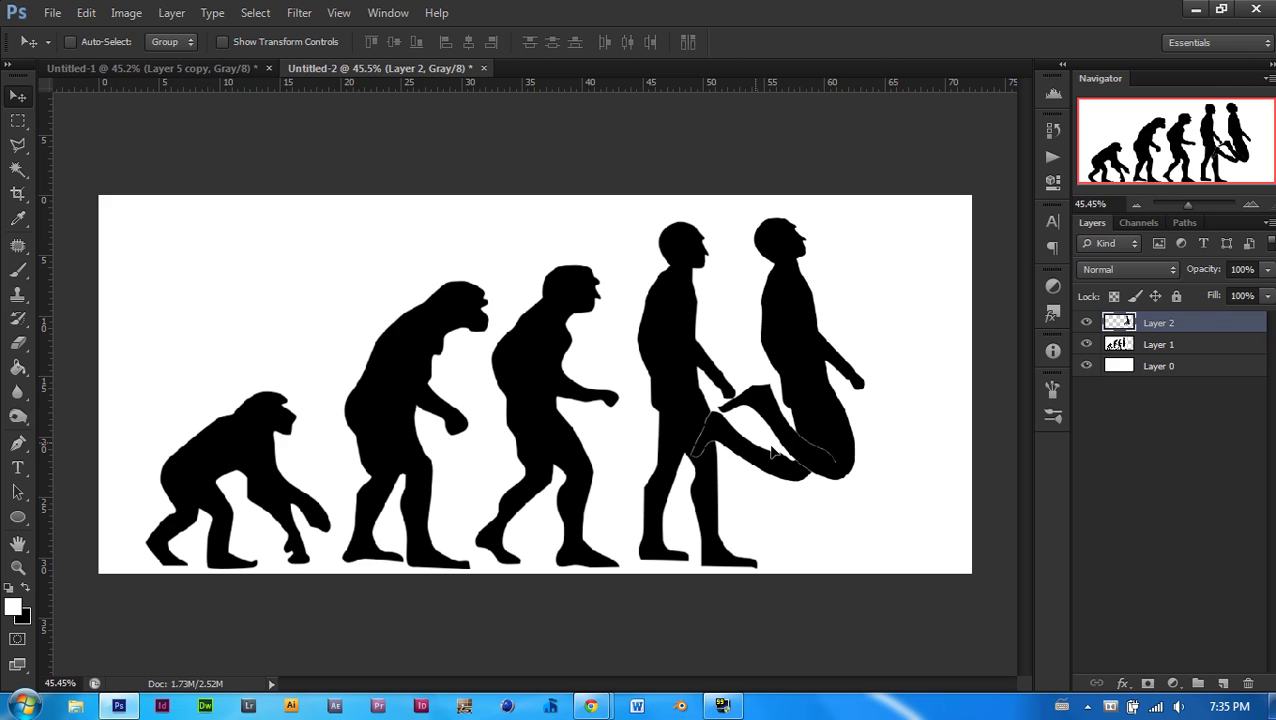
{"action": "left_click_drag", "start_coordinate": [767, 449], "coordinate": [822, 449]}
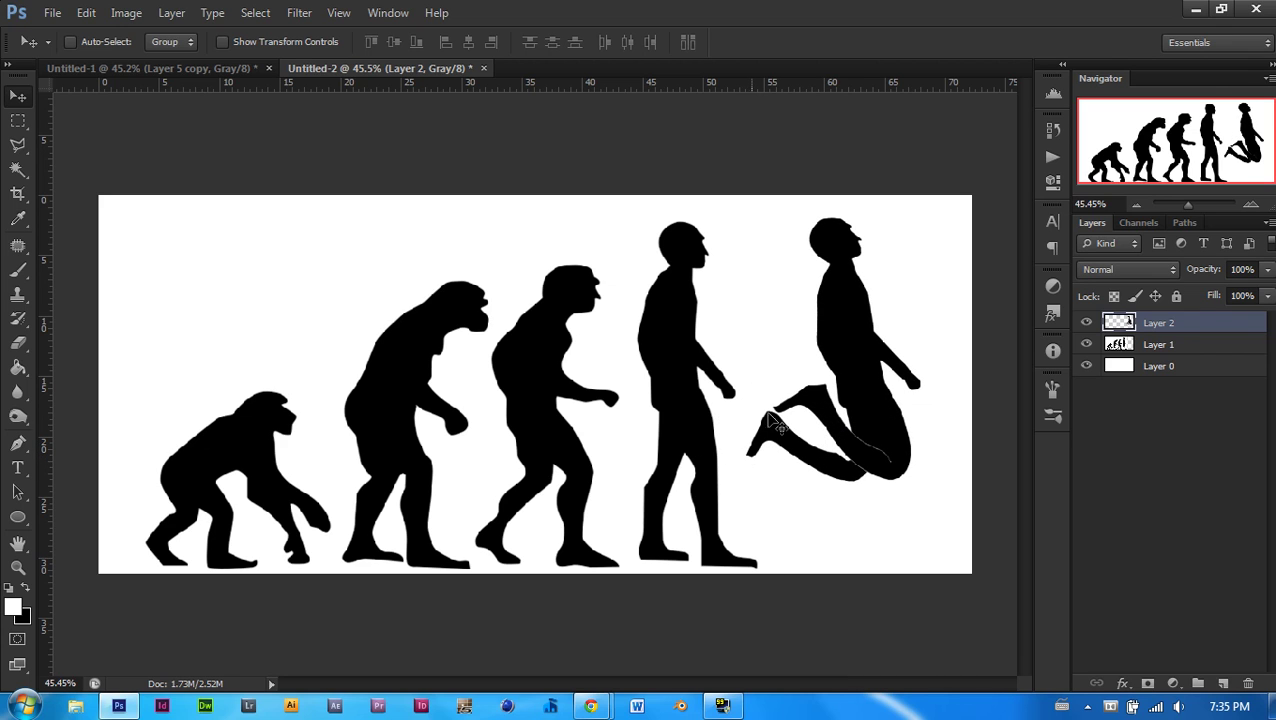
{"action": "scroll", "coordinate": [845, 413], "scroll_direction": "up", "scroll_amount": 3}
{"action": "scroll", "coordinate": [845, 413], "scroll_direction": "up", "scroll_amount": 3}
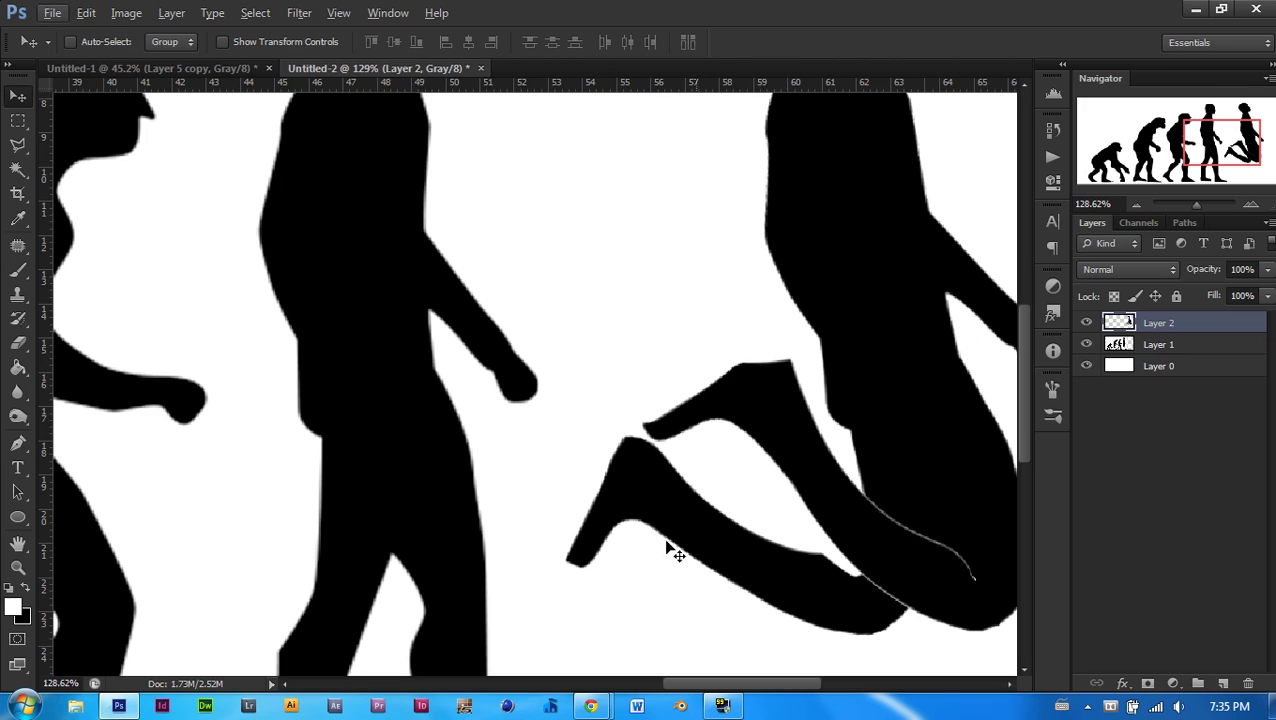
Step: Set the Brush to 22 px for touch-ups, undoing a stray white stroke
{"action": "key", "text": "b"}
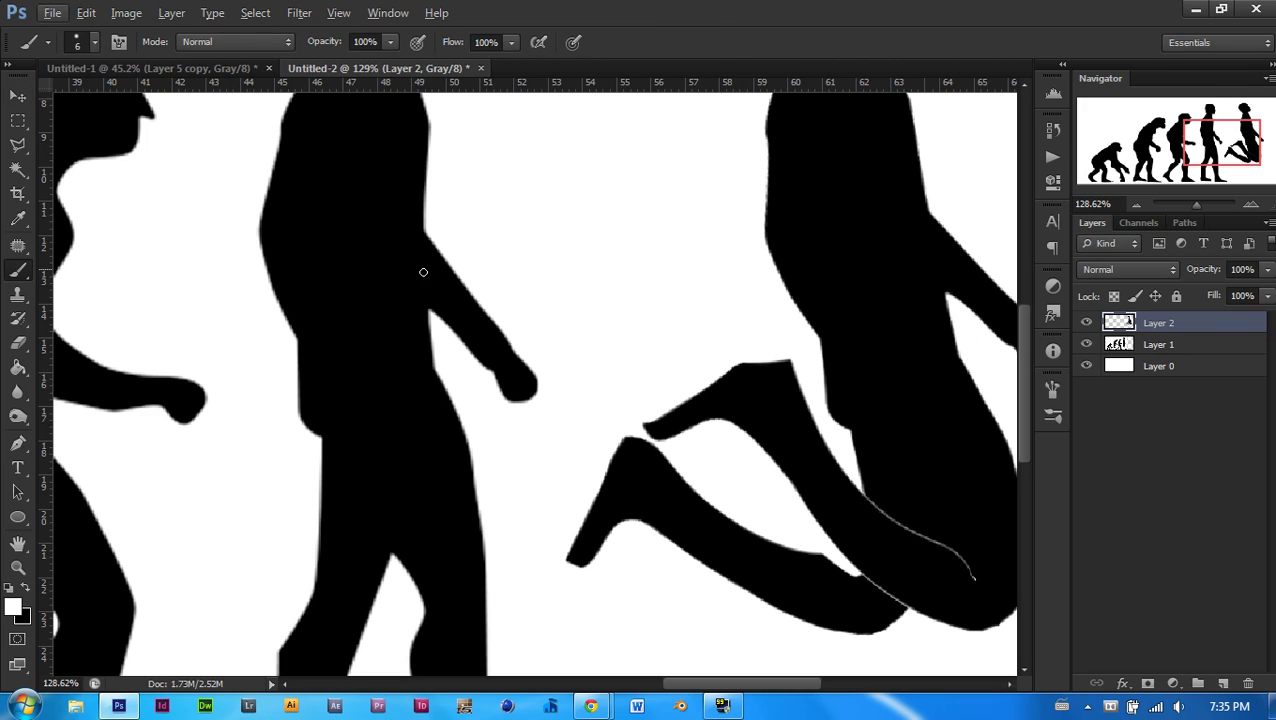
{"action": "right_click", "coordinate": [505, 465]}
{"action": "left_click", "coordinate": [546, 491]}
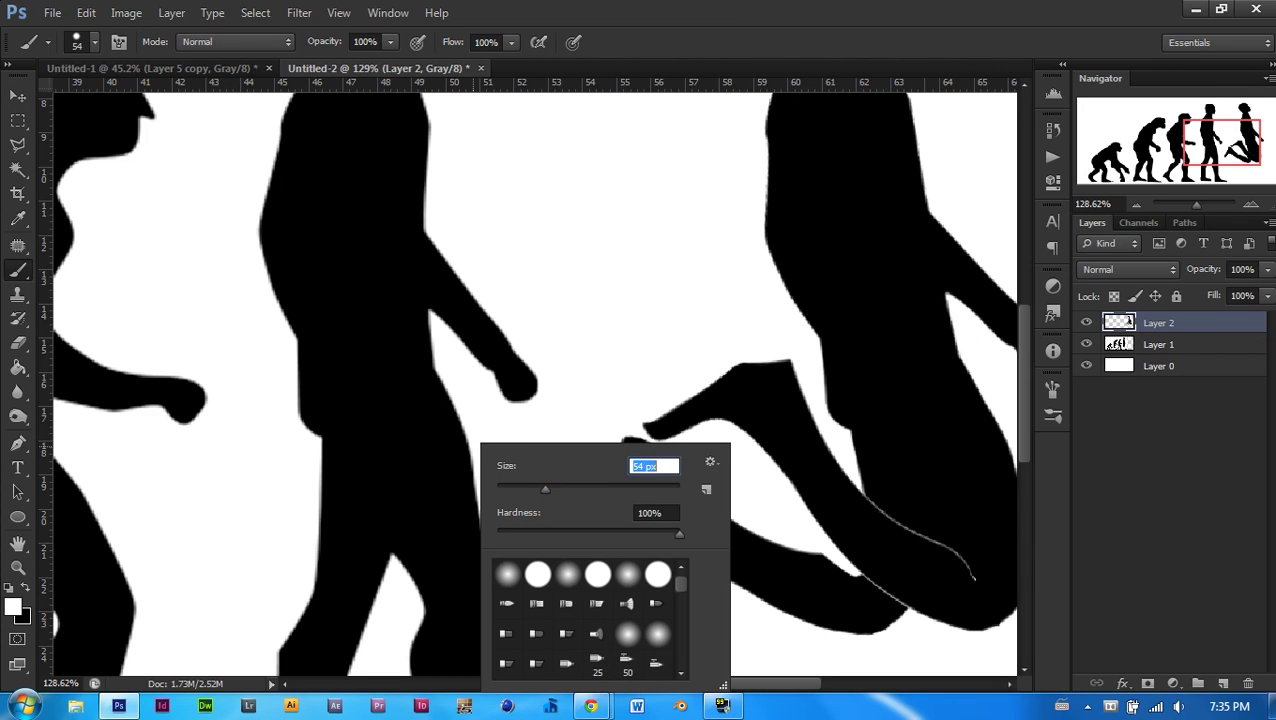
{"action": "right_click", "coordinate": [685, 316]}
{"action": "left_click_drag", "start_coordinate": [725, 340], "coordinate": [692, 340]}
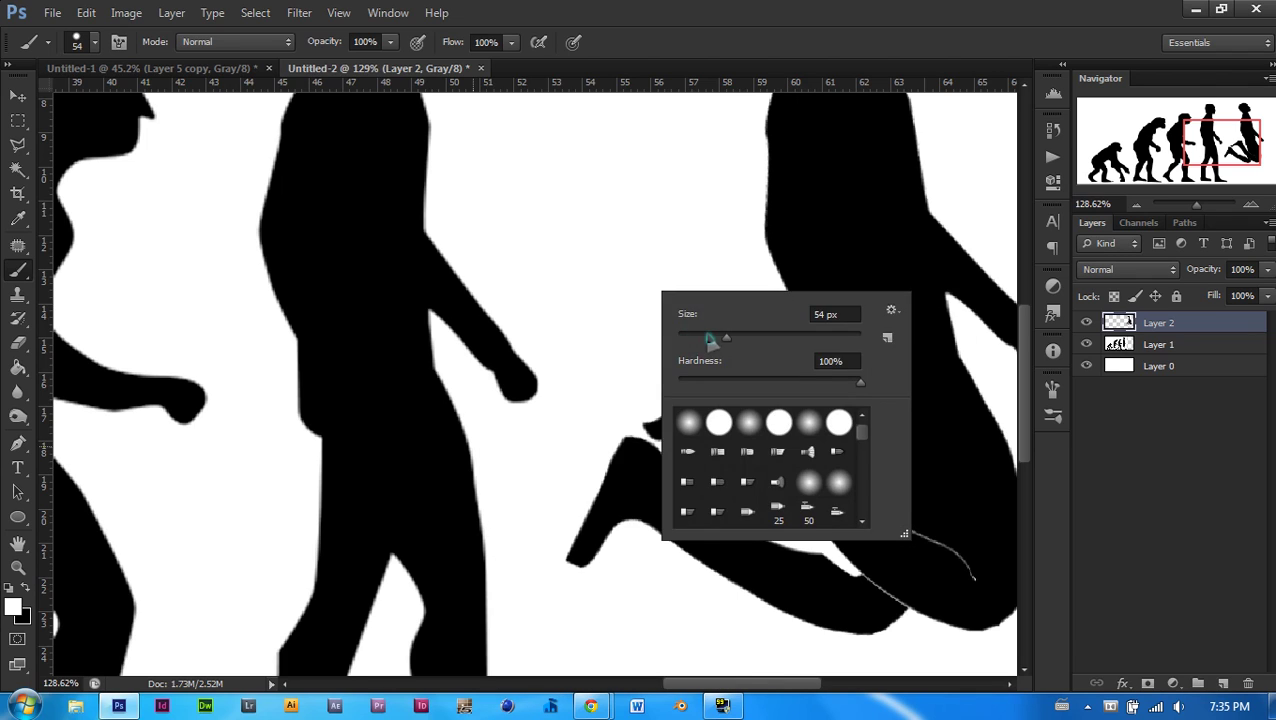
{"action": "key", "text": "Return"}
{"action": "mouse_move", "coordinate": [781, 345]}
{"action": "left_mouse_down"}
{"action": "mouse_move", "coordinate": [811, 373]}
{"action": "mouse_move", "coordinate": [805, 398]}
{"action": "left_mouse_up"}
{"action": "key", "text": "ctrl+z"}
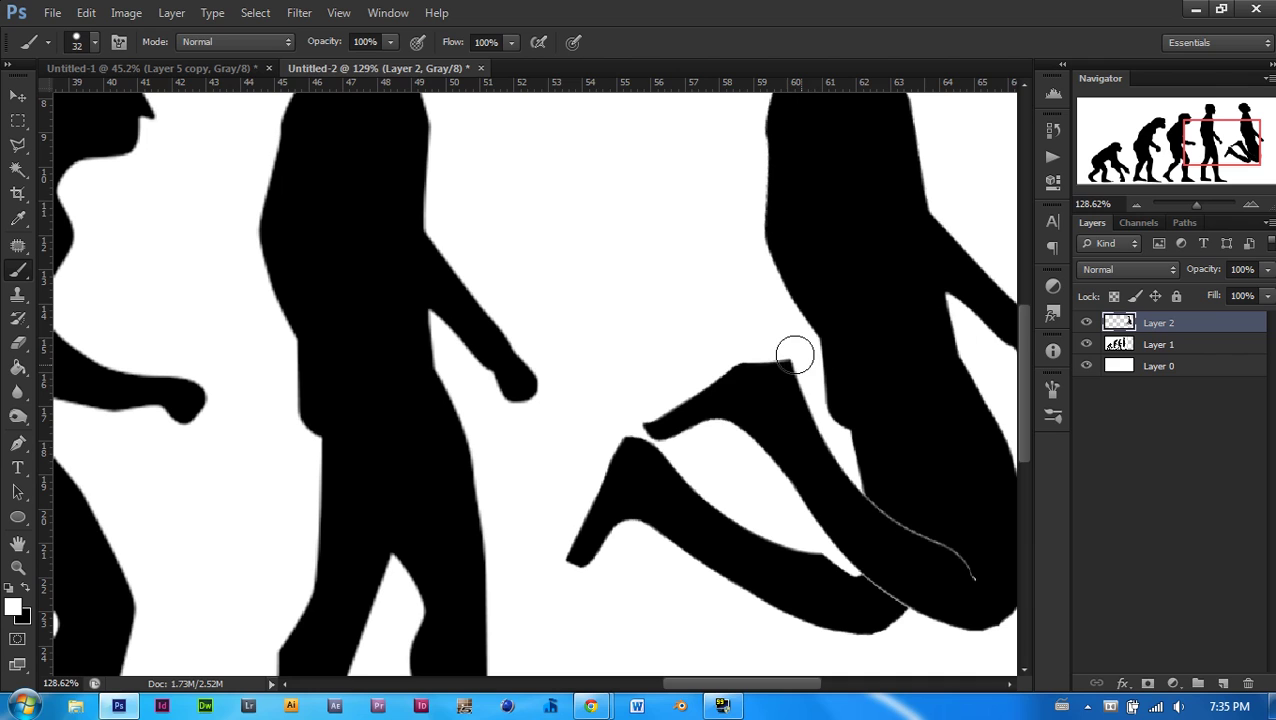
{"action": "right_click", "coordinate": [801, 371]}
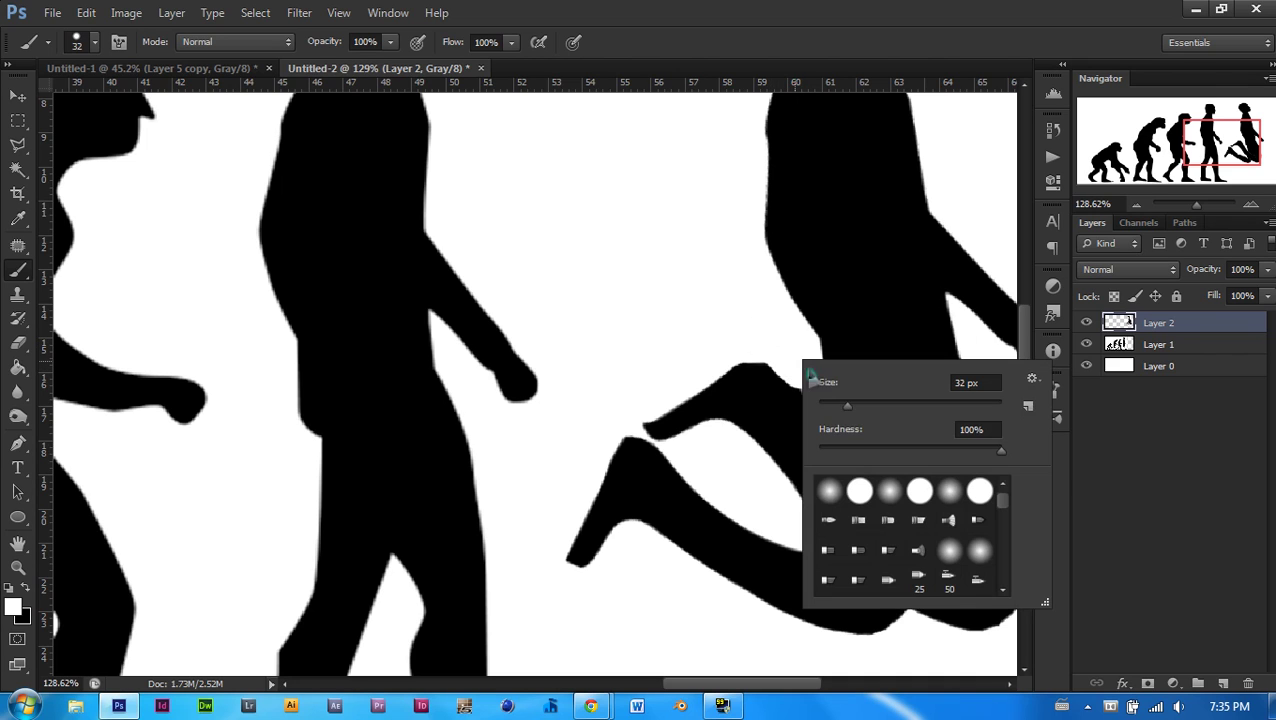
{"action": "left_click_drag", "start_coordinate": [846, 408], "coordinate": [836, 410]}
{"action": "key", "text": "Return"}
{"action": "scroll", "coordinate": [820, 413], "scroll_direction": "up", "scroll_amount": 3}
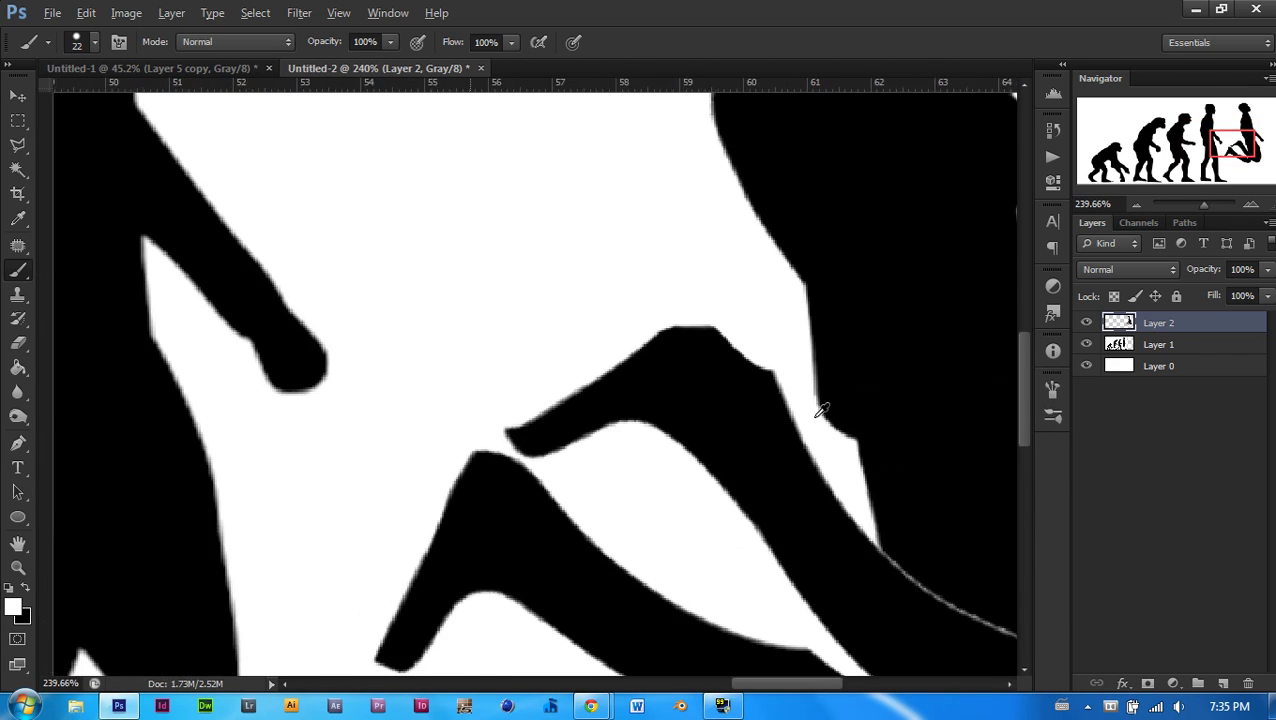
{"action": "scroll", "coordinate": [655, 347], "scroll_direction": "down", "scroll_amount": 6}
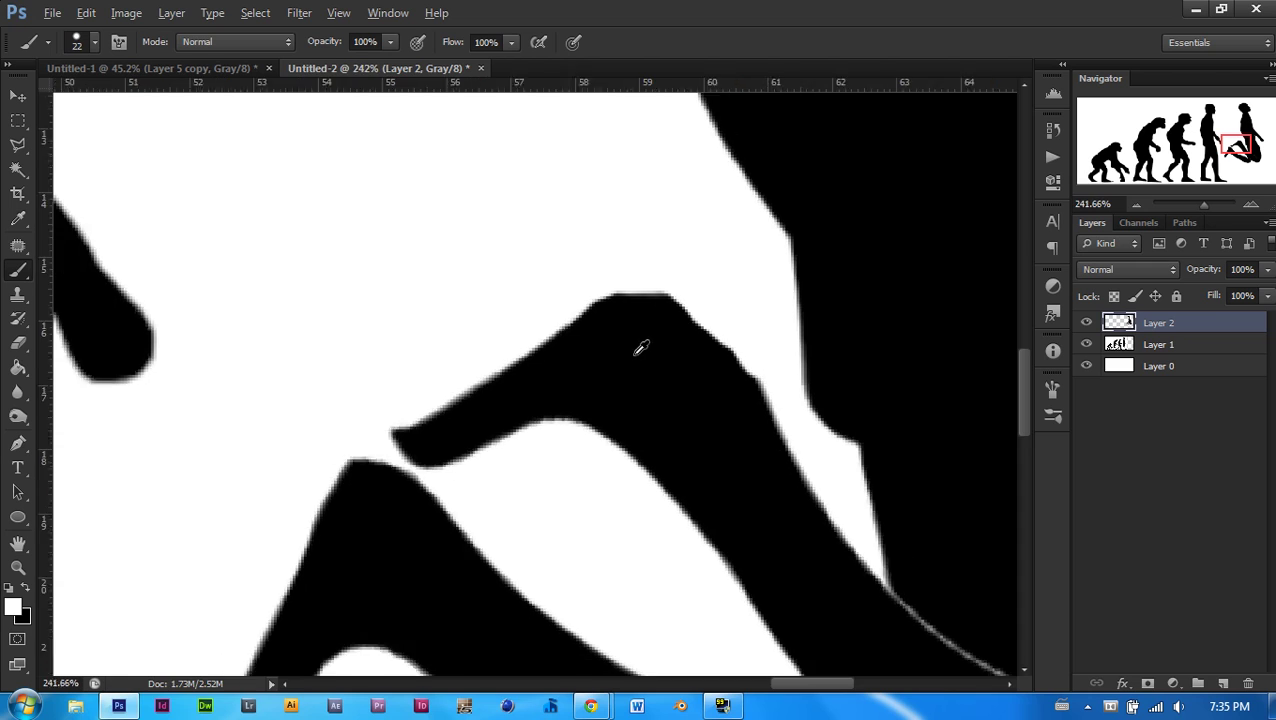
{"action": "key", "text": "alt"}
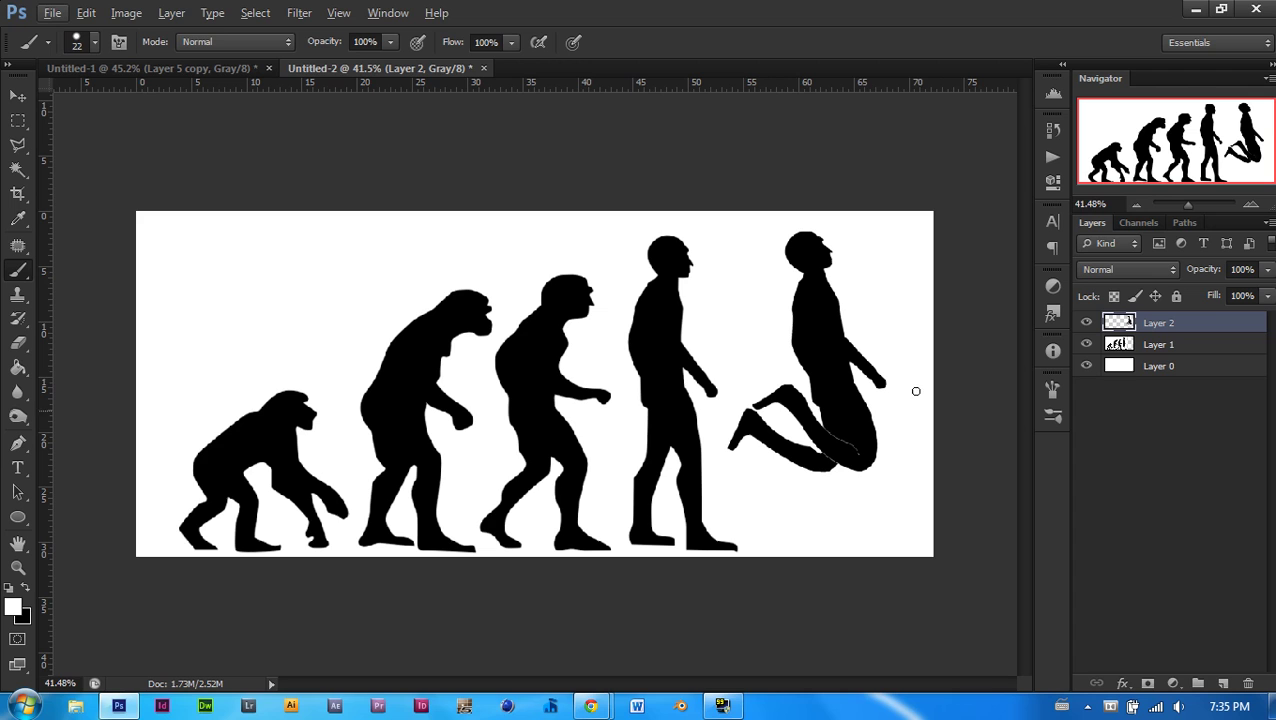
Step: Add a new layer and lasso a small rectangle at the figure's raised hand
{"action": "scroll", "coordinate": [899, 390], "scroll_direction": "up", "scroll_amount": 5}
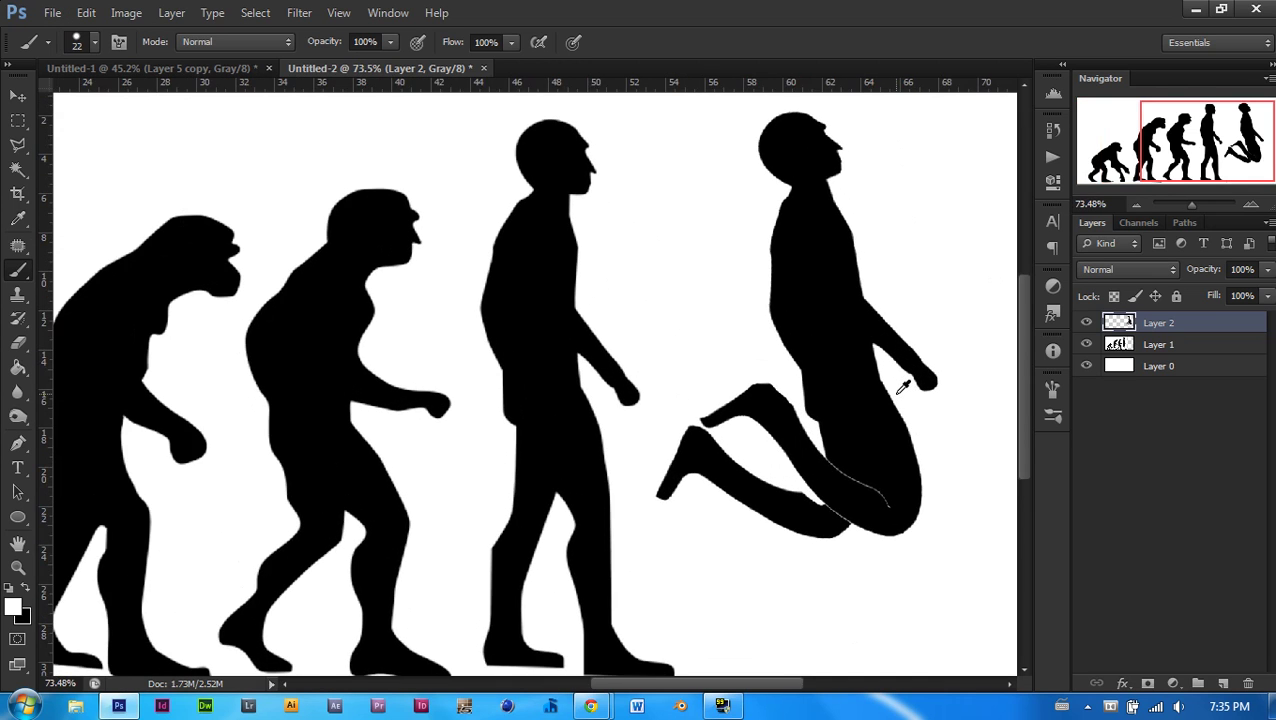
{"action": "scroll", "coordinate": [891, 360], "scroll_direction": "up", "scroll_amount": 4}
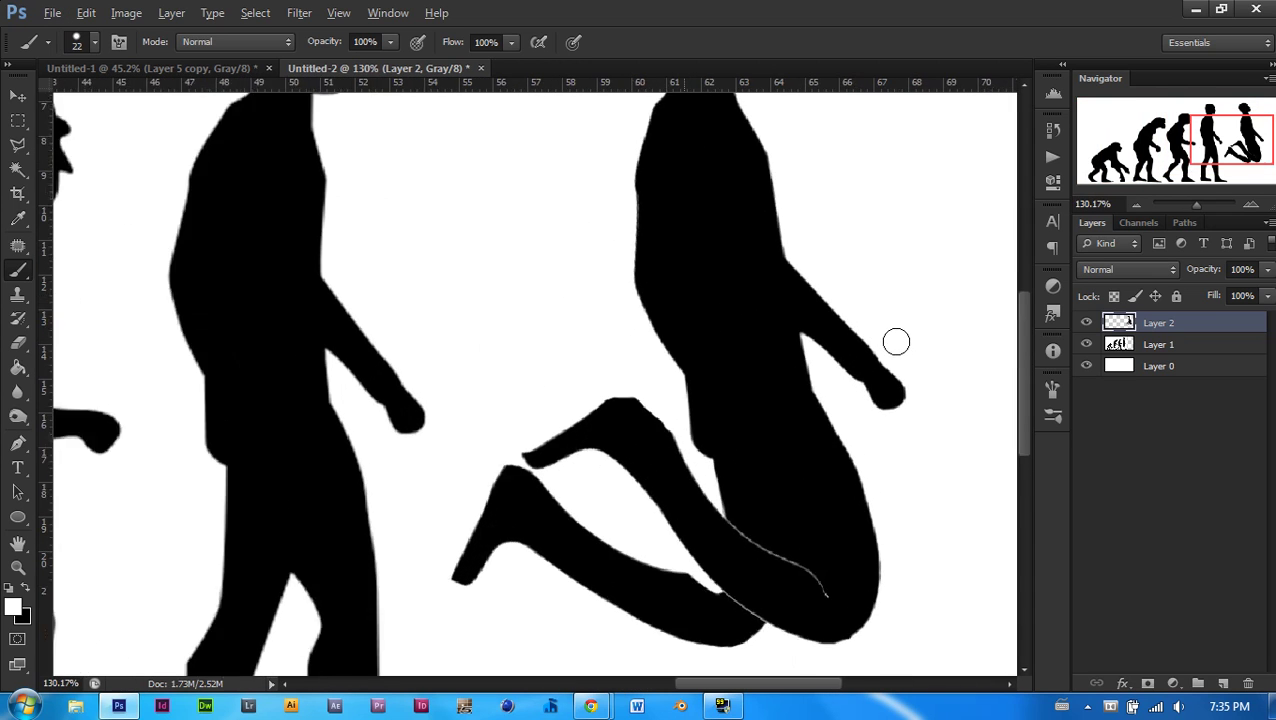
{"action": "left_click", "coordinate": [1222, 683]}
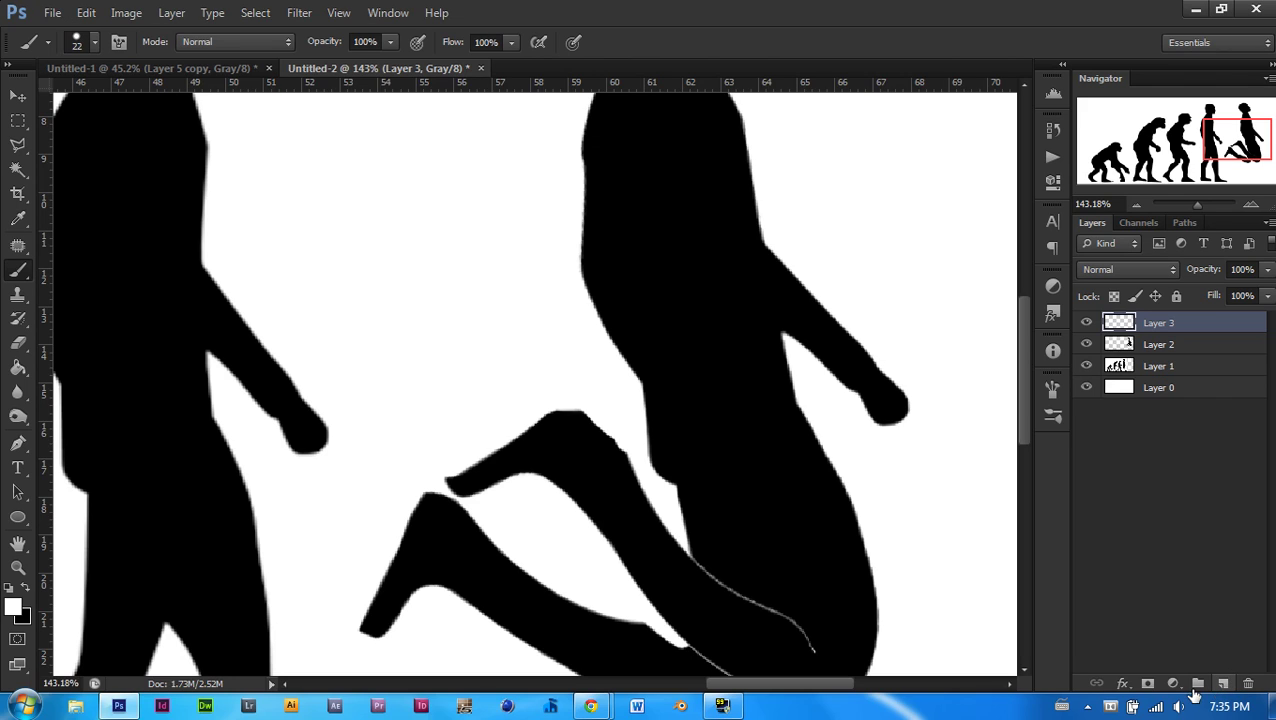
{"action": "right_click", "coordinate": [18, 146]}
{"action": "left_click", "coordinate": [54, 177]}
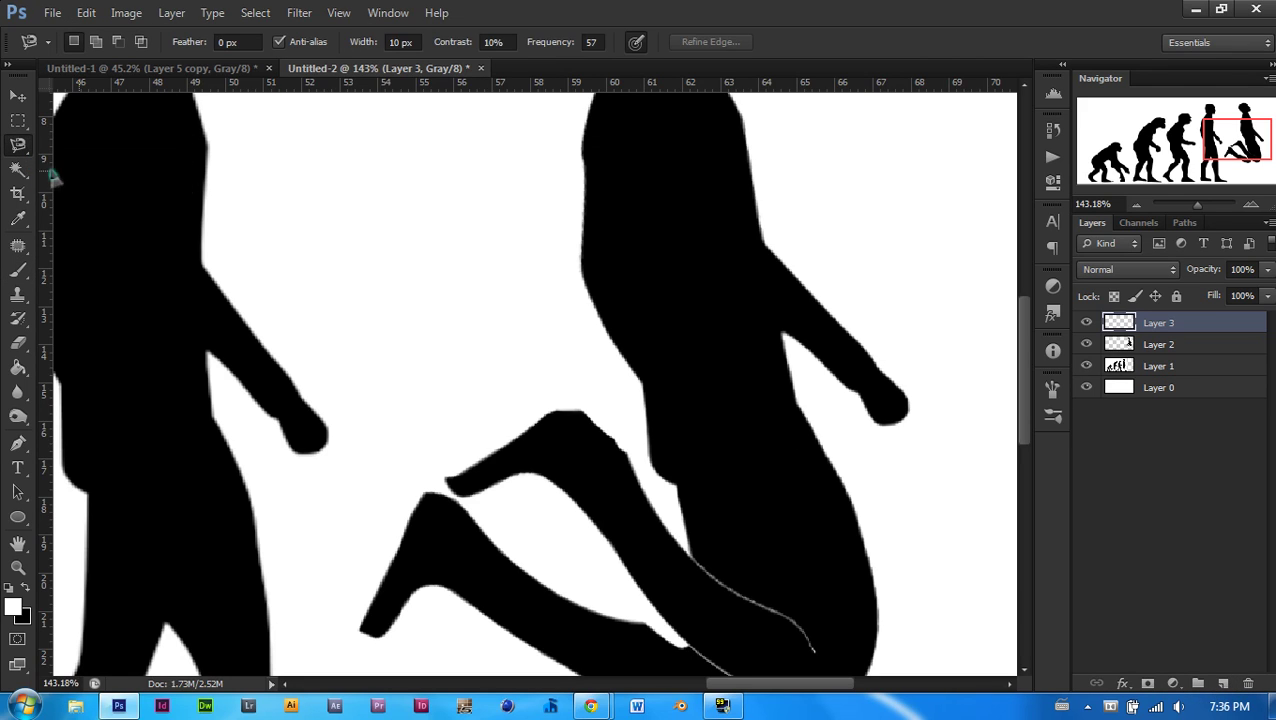
{"action": "right_click", "coordinate": [18, 148]}
{"action": "left_click", "coordinate": [95, 158]}
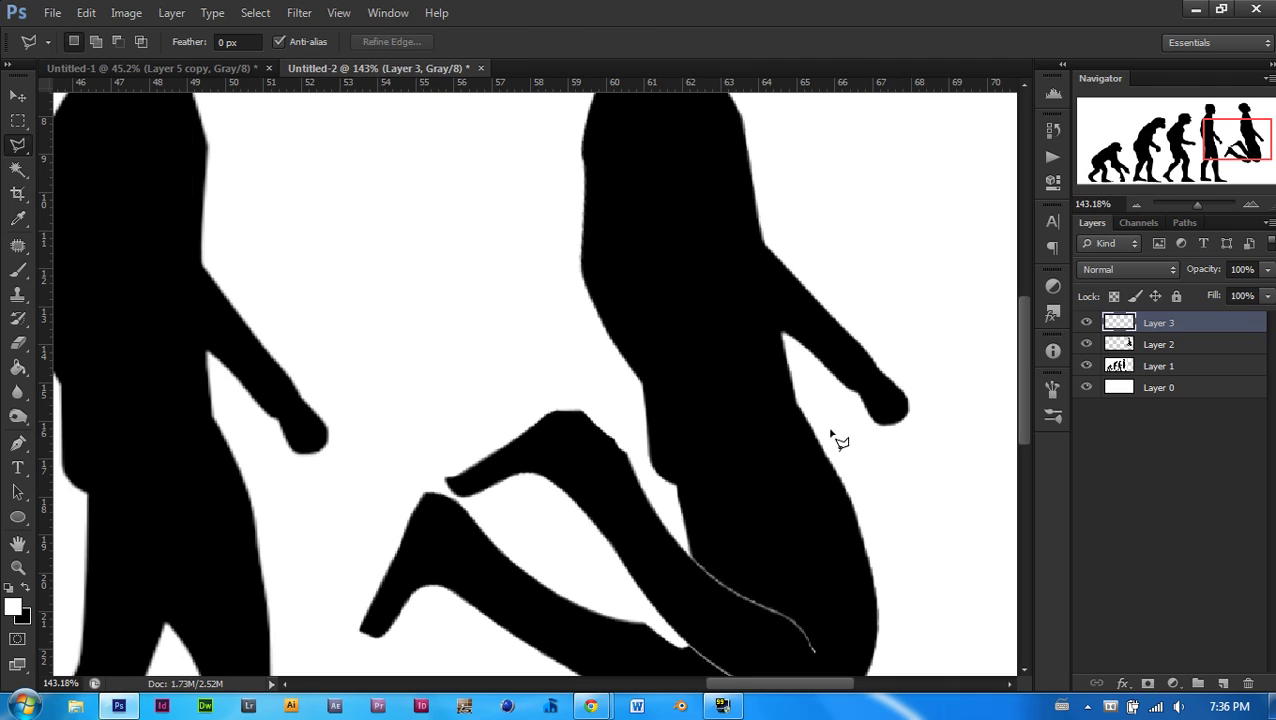
{"action": "left_click", "coordinate": [932, 372]}
{"action": "double_click", "coordinate": [886, 405]}
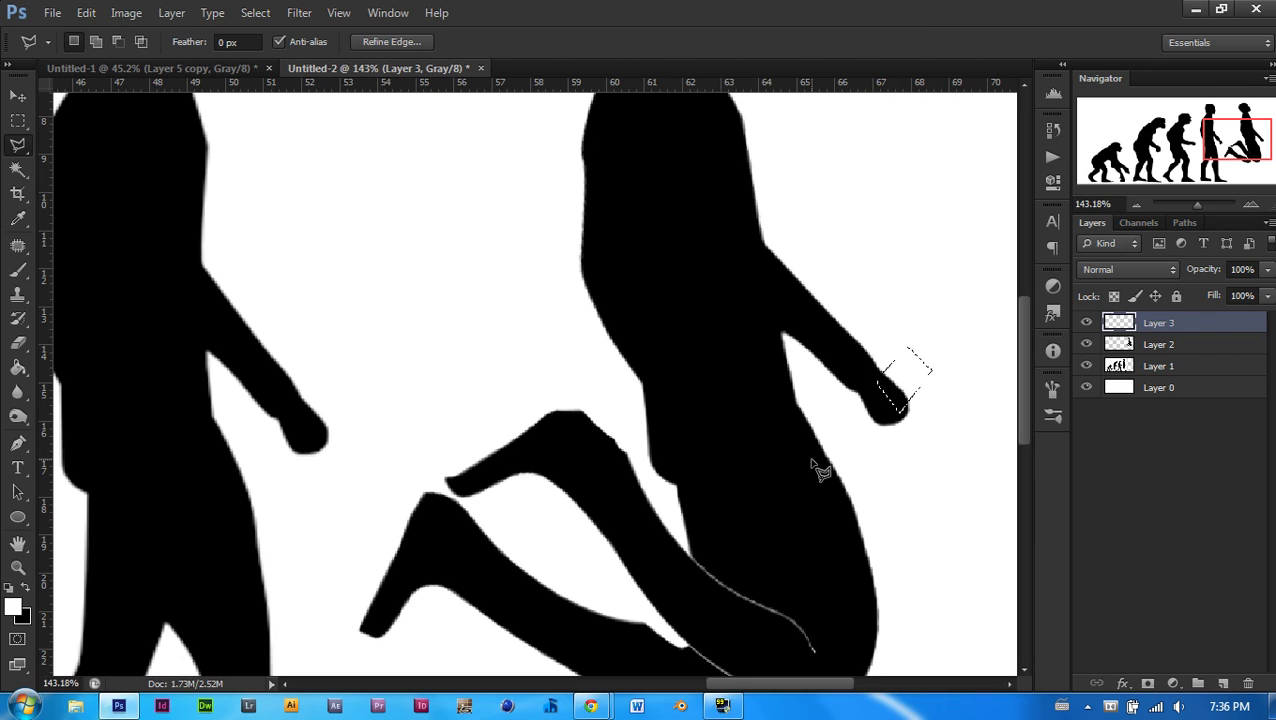
Step: Paint the rectangle black with a 50 px brush and deselect
{"action": "left_click", "coordinate": [18, 271]}
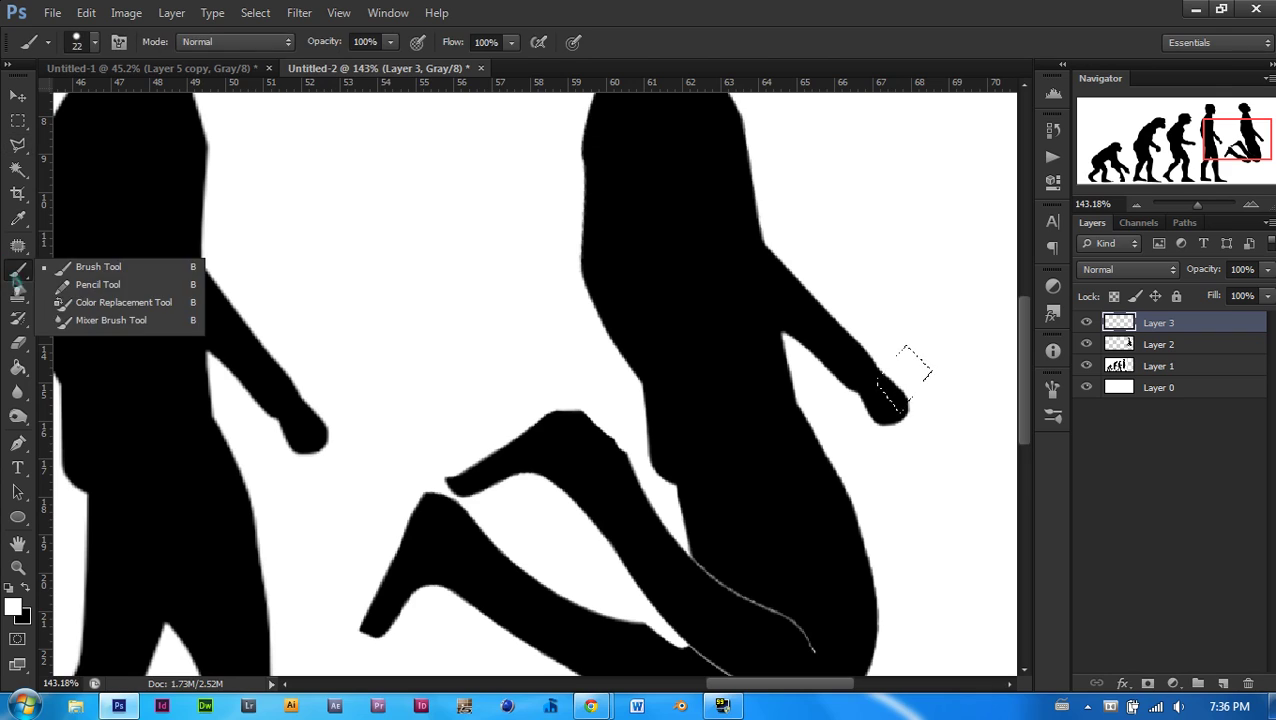
{"action": "left_click", "coordinate": [98, 267]}
{"action": "right_click", "coordinate": [403, 285]}
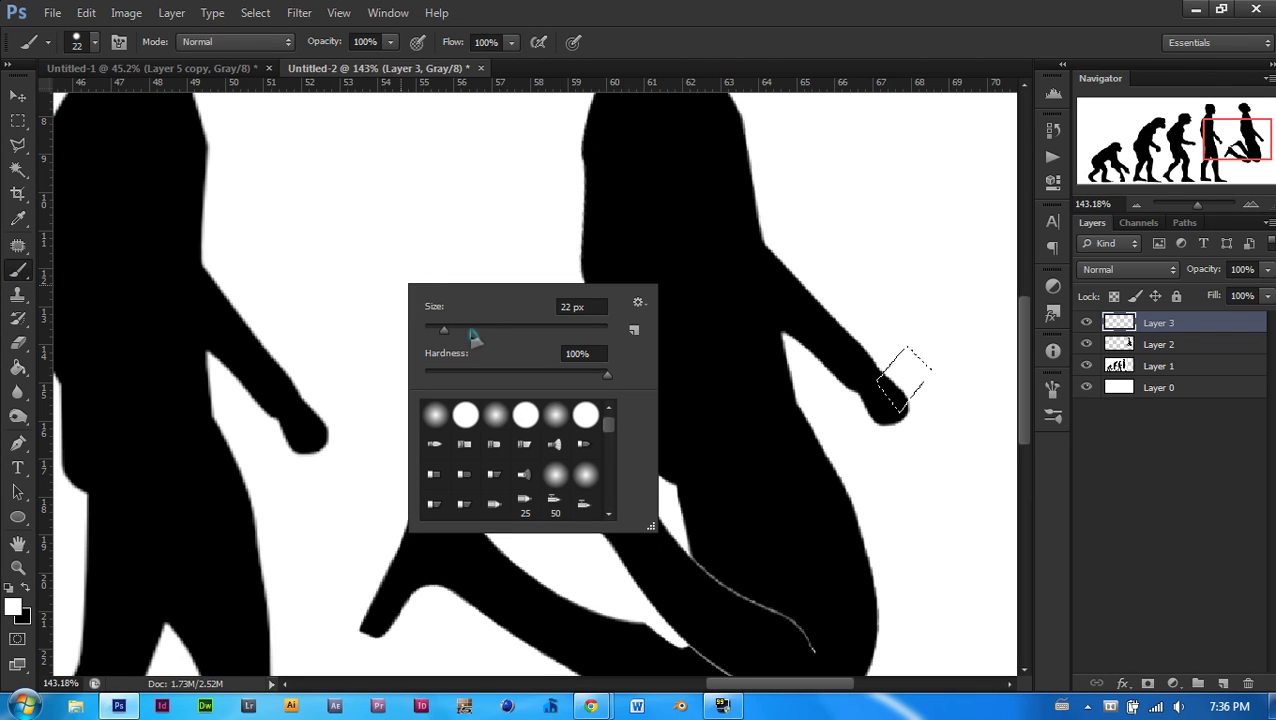
{"action": "left_click", "coordinate": [474, 331]}
{"action": "key", "text": "Return"}
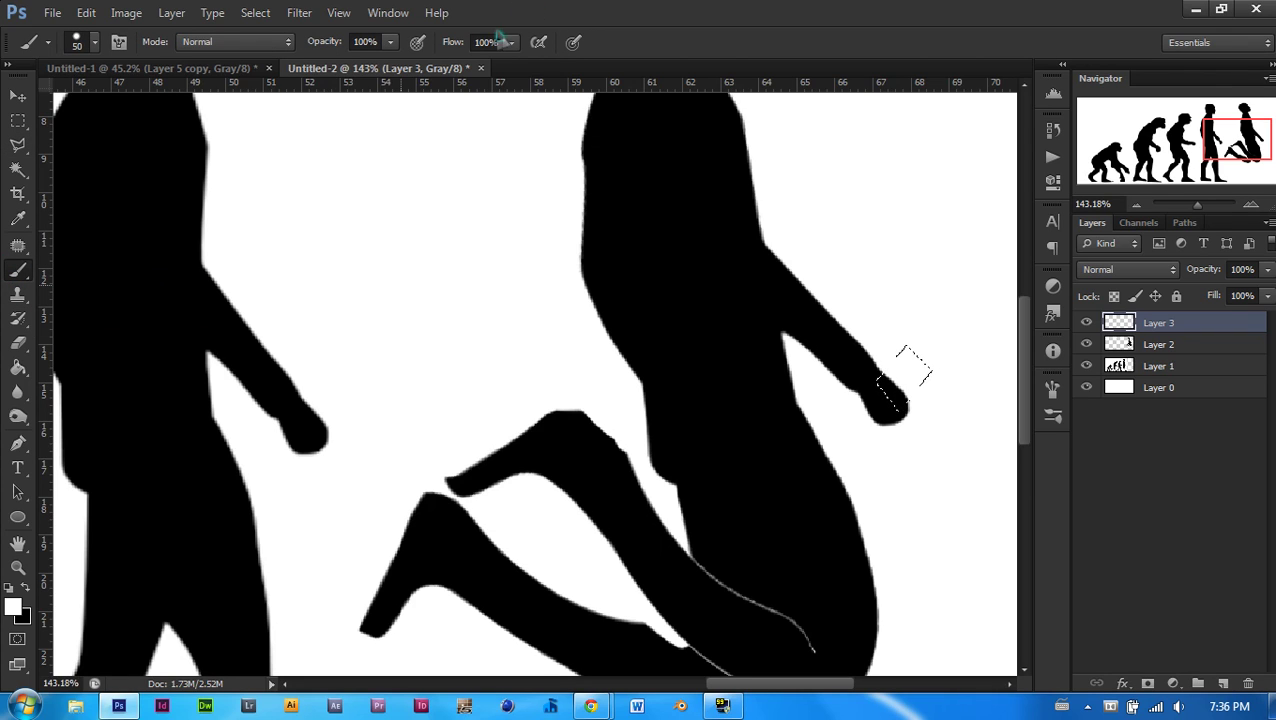
{"action": "left_click", "coordinate": [26, 589]}
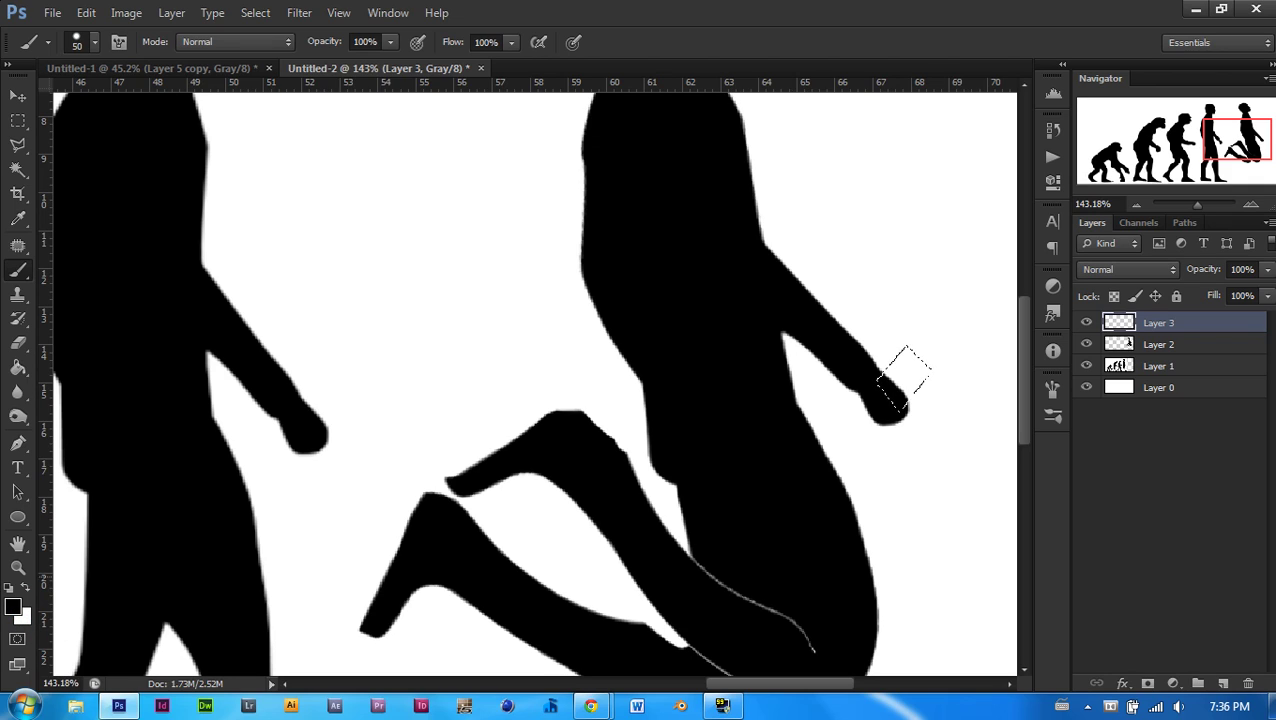
{"action": "mouse_move", "coordinate": [915, 358]}
{"action": "left_mouse_down"}
{"action": "mouse_move", "coordinate": [888, 392]}
{"action": "mouse_move", "coordinate": [908, 372]}
{"action": "left_mouse_up"}
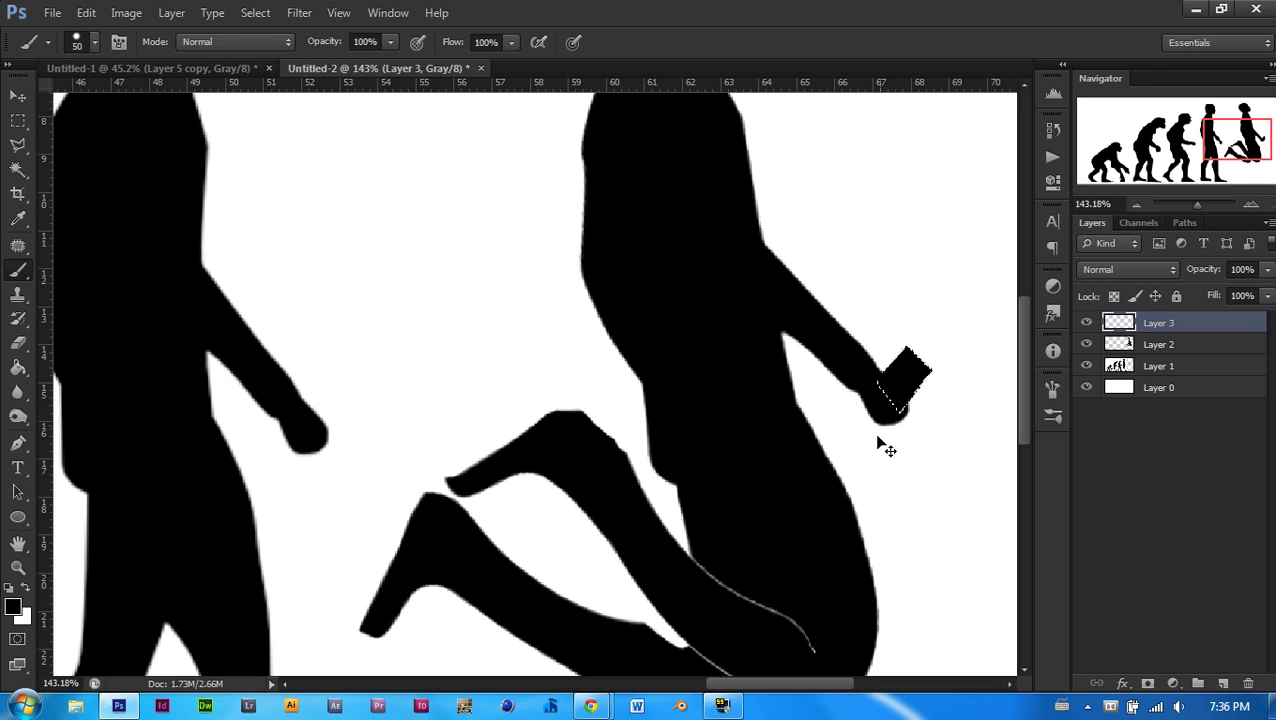
{"action": "key", "text": "ctrl+d"}
Step: On a new layer, stamp a white 25 px round earpiece on the figure's head
{"action": "scroll", "coordinate": [815, 455], "scroll_direction": "down", "scroll_amount": 3}
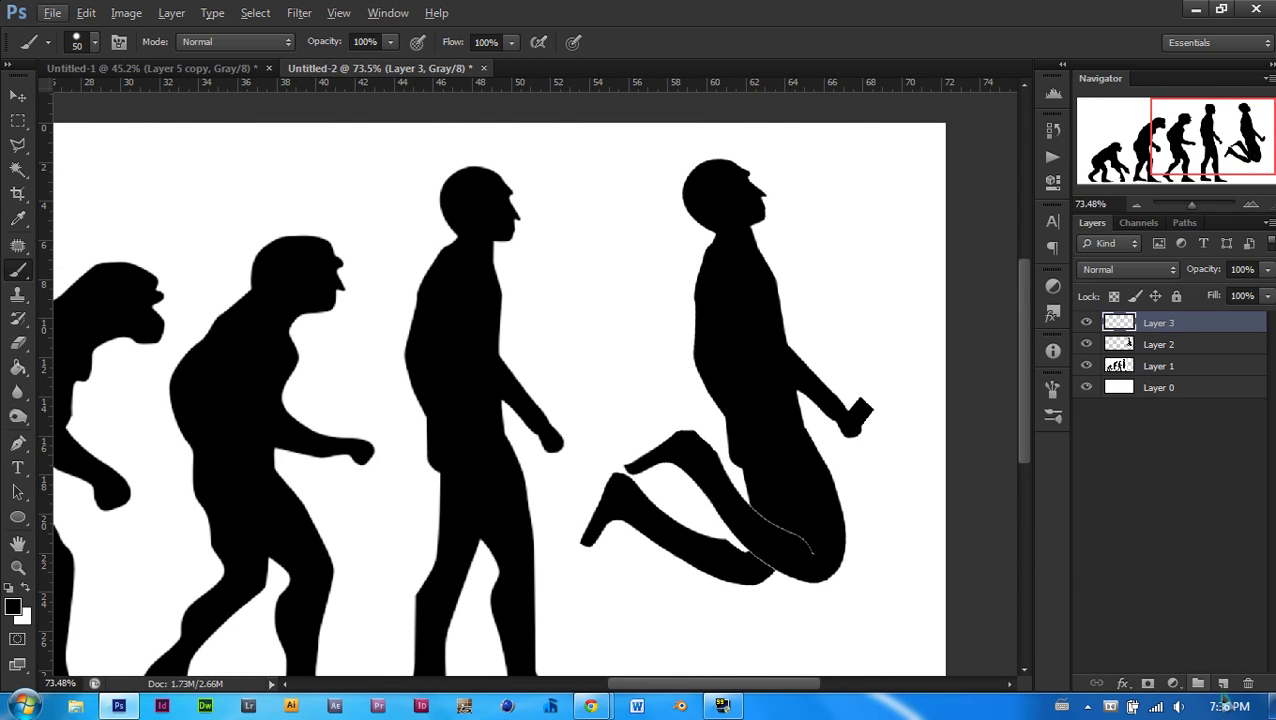
{"action": "left_click", "coordinate": [1223, 683]}
{"action": "scroll", "coordinate": [641, 180], "scroll_direction": "up", "scroll_amount": 1}
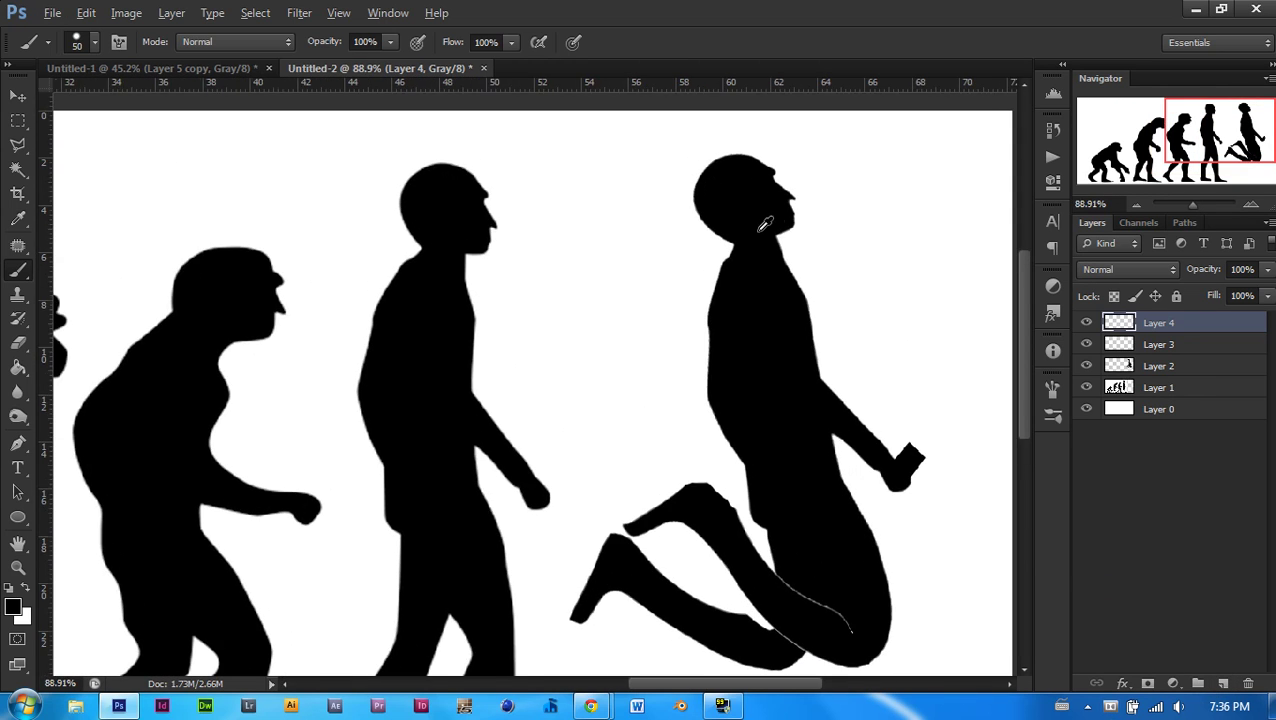
{"action": "scroll", "coordinate": [765, 224], "scroll_direction": "up", "scroll_amount": 3}
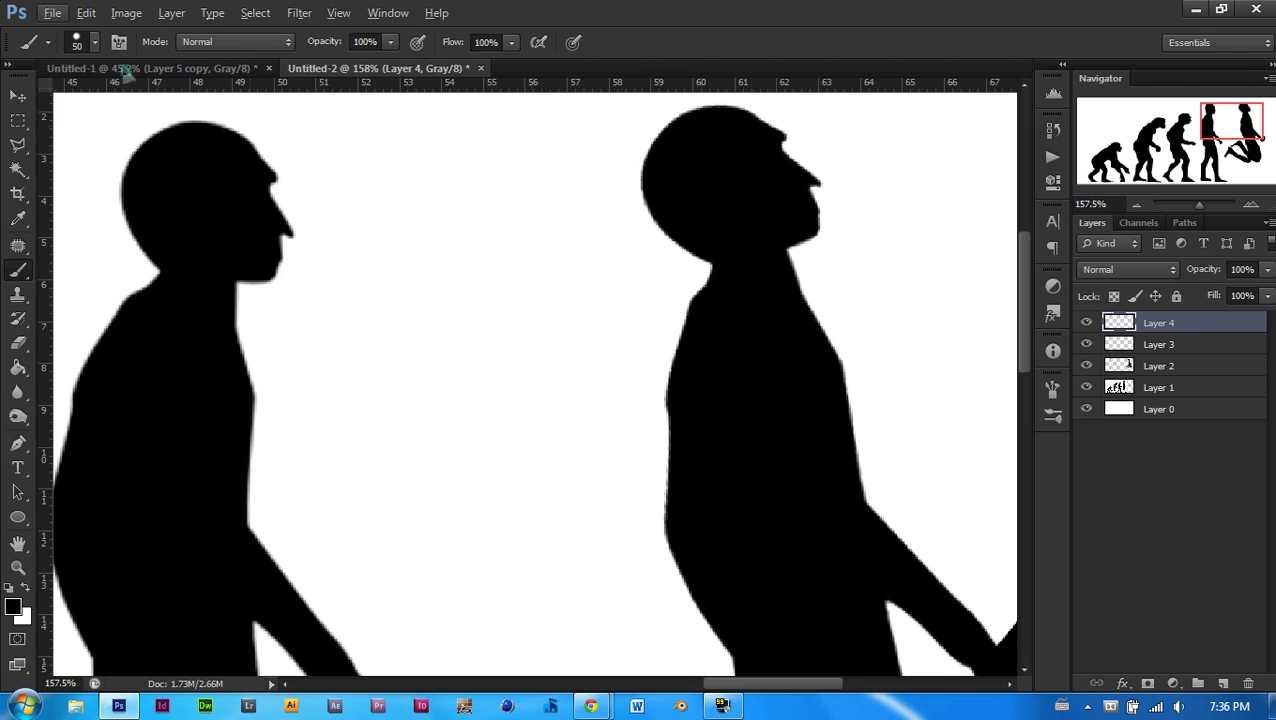
{"action": "left_click", "coordinate": [76, 42]}
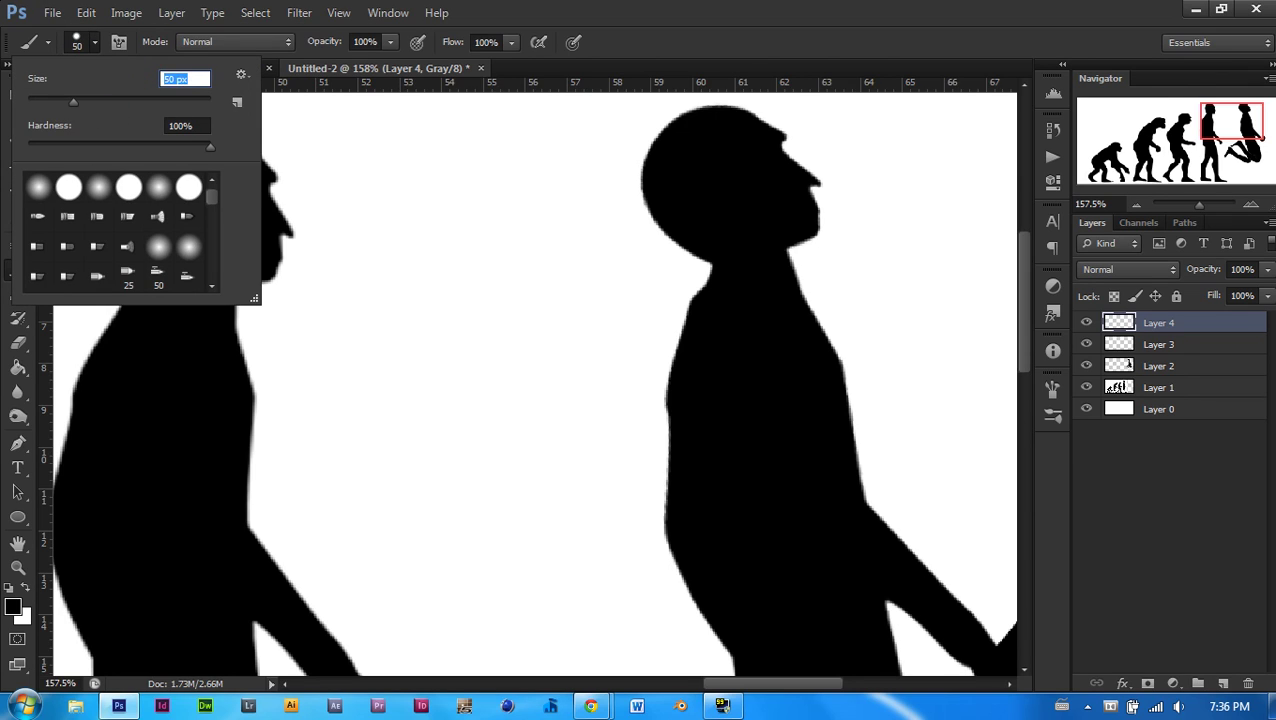
{"action": "type", "text": "25"}
{"action": "key", "text": "Return"}
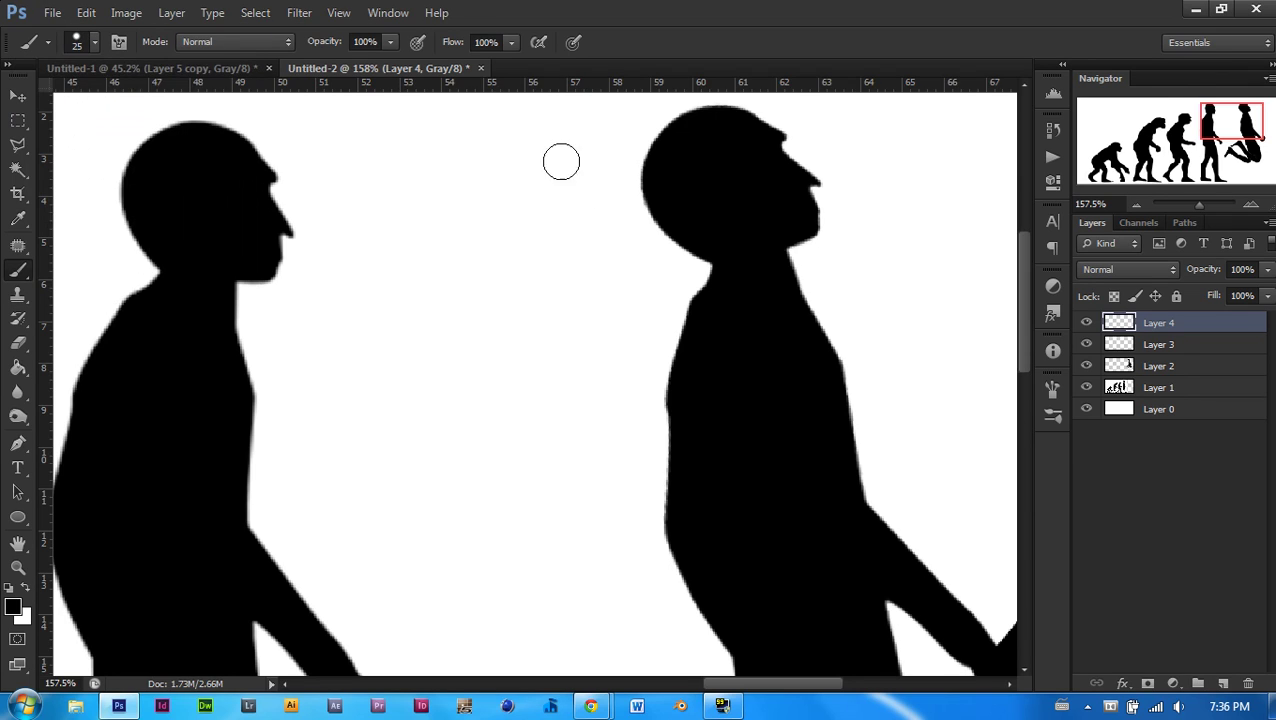
{"action": "left_click", "coordinate": [26, 588]}
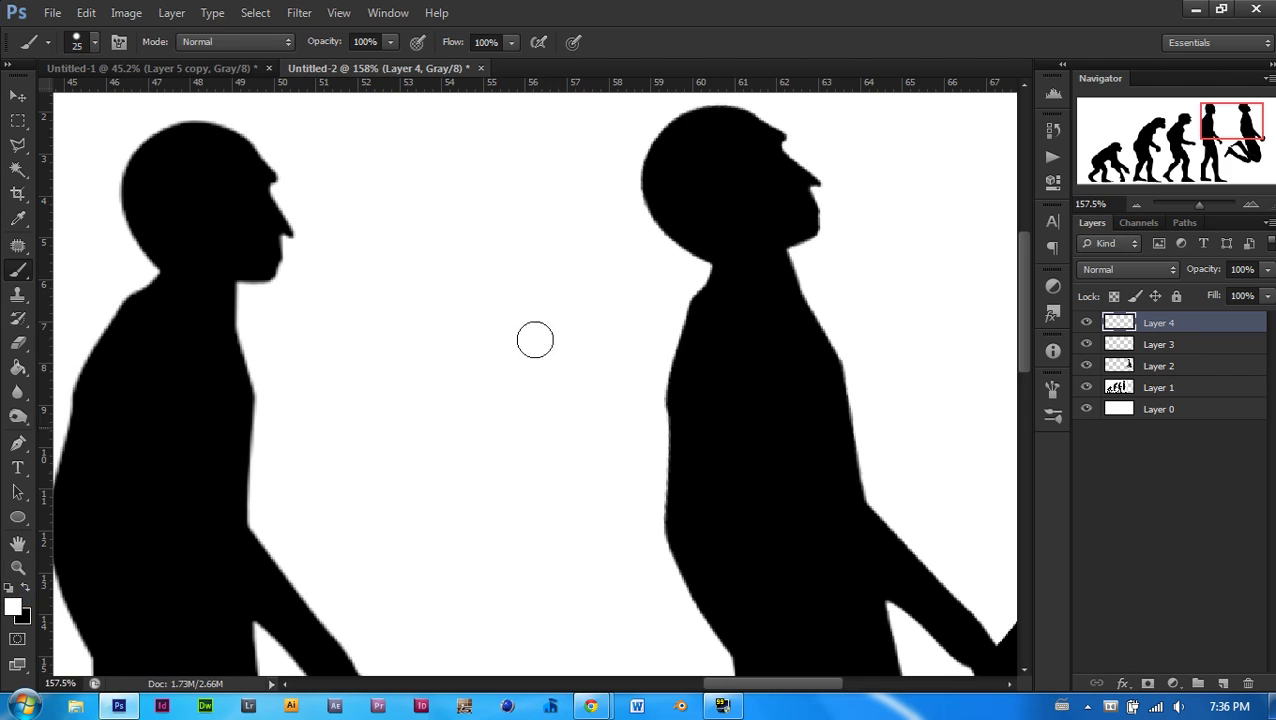
{"action": "left_click", "coordinate": [713, 176]}
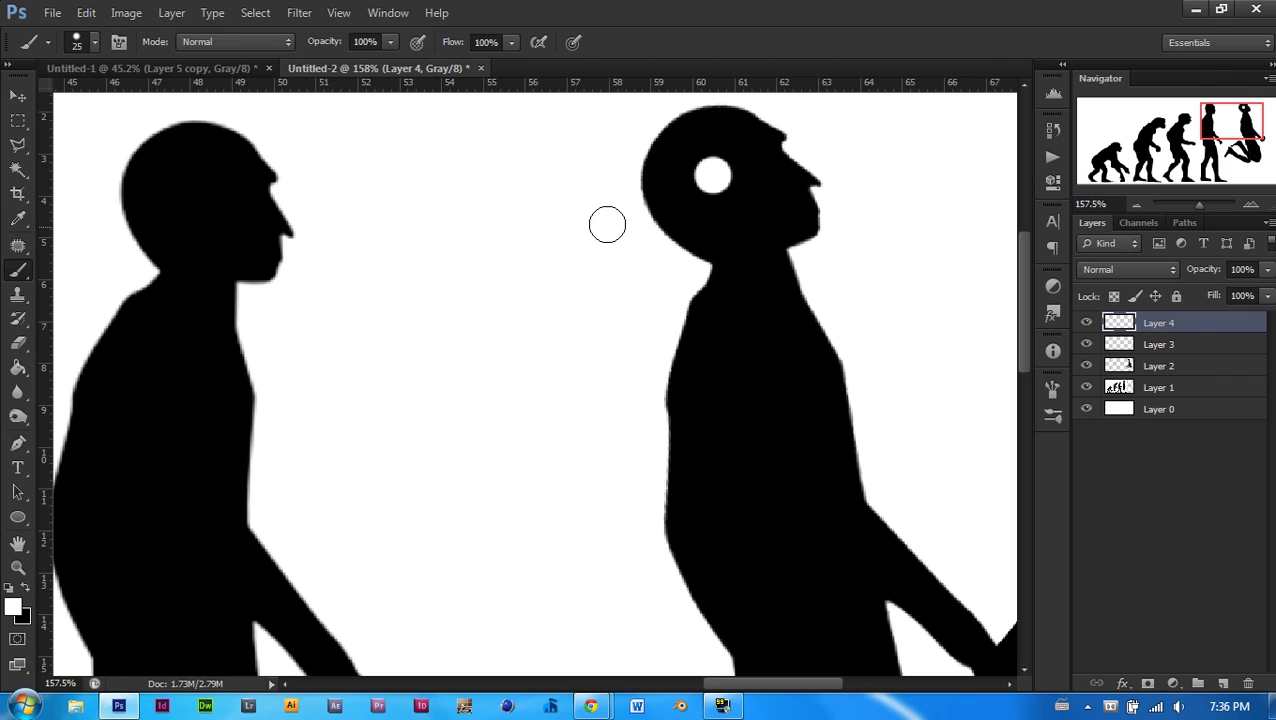
Step: Paint a 12 px white headband over the top of the head
{"action": "left_click", "coordinate": [92, 43]}
{"action": "left_click", "coordinate": [185, 79]}
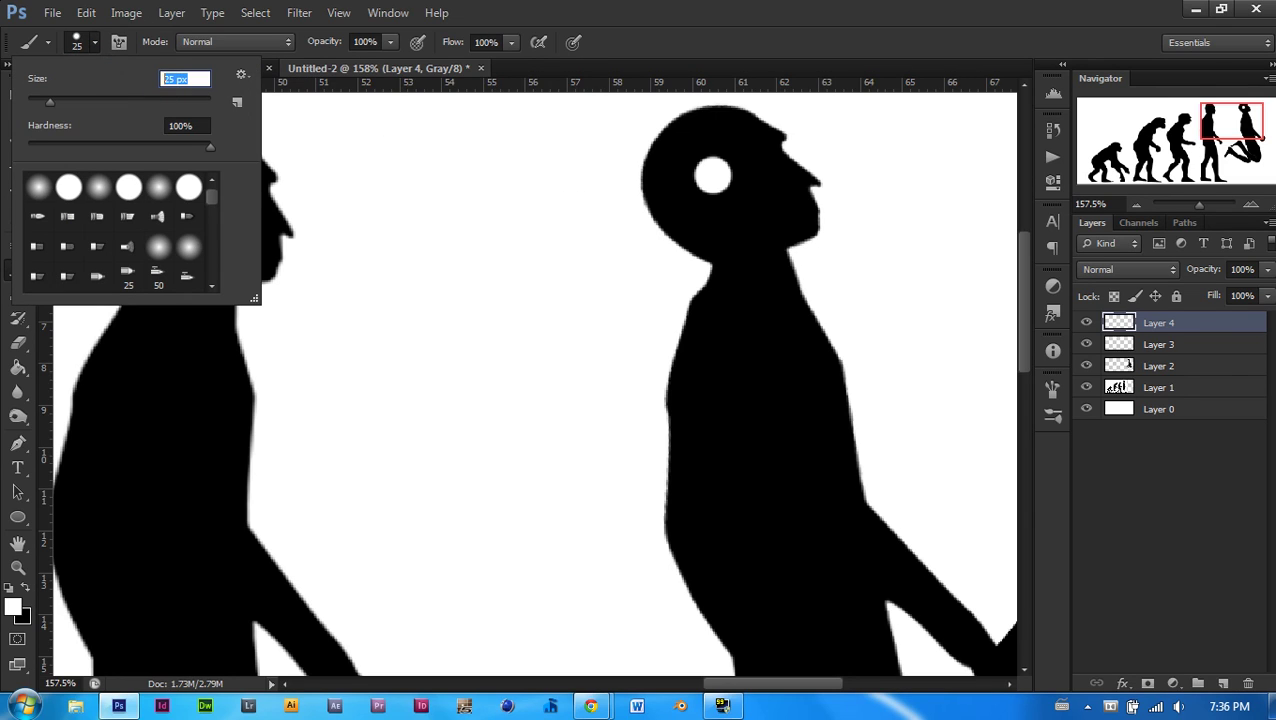
{"action": "type", "text": "12"}
{"action": "key", "text": "Return"}
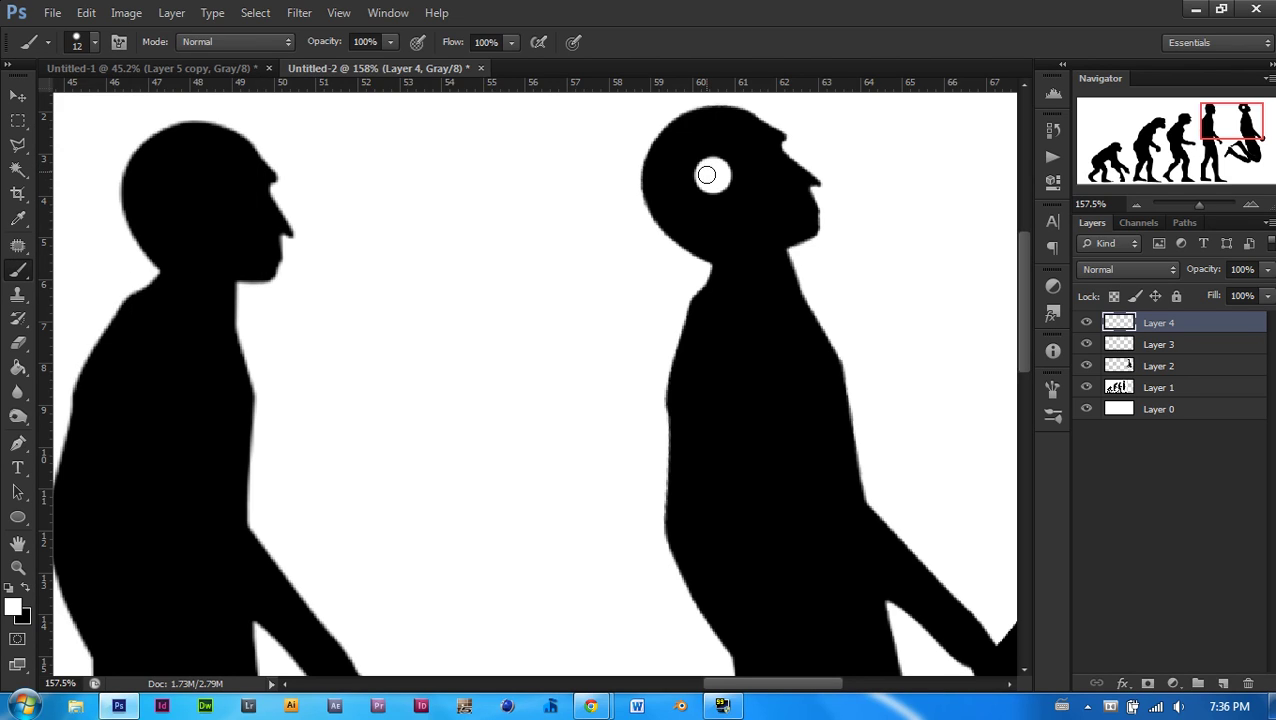
{"action": "left_click", "coordinate": [650, 128], "text": "shift"}
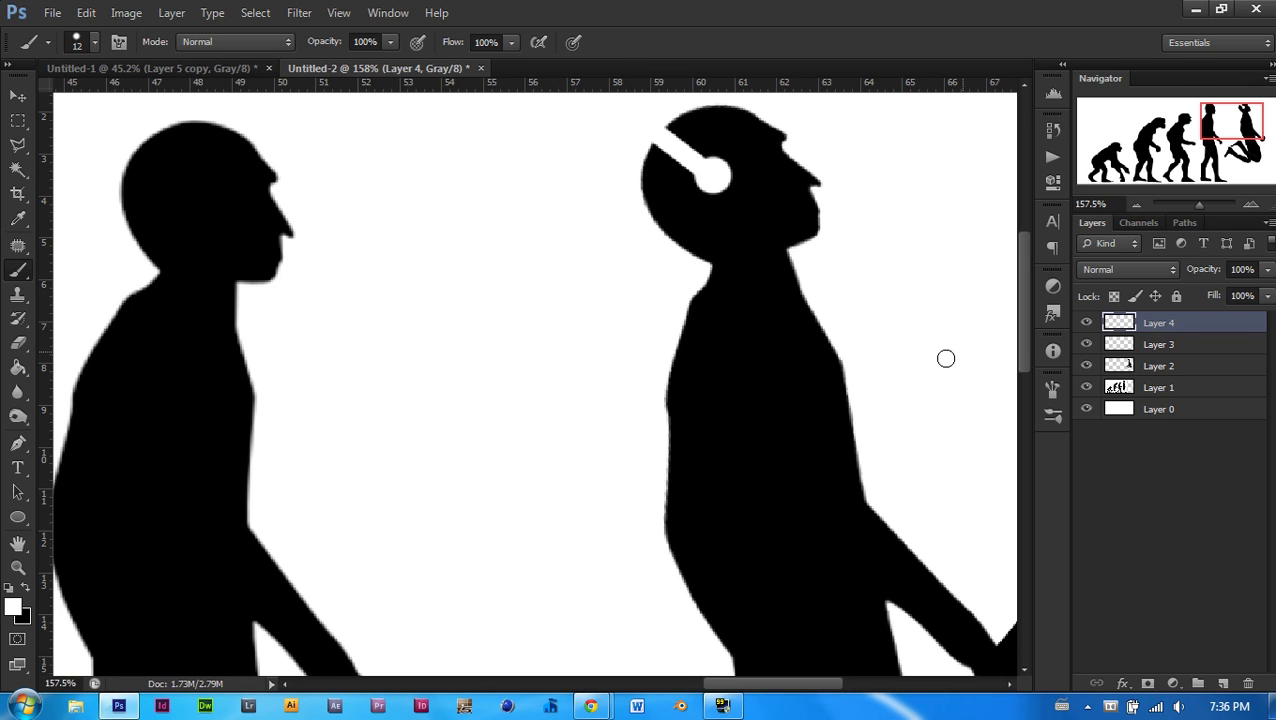
{"action": "scroll", "coordinate": [946, 355], "scroll_direction": "down", "scroll_amount": 5}
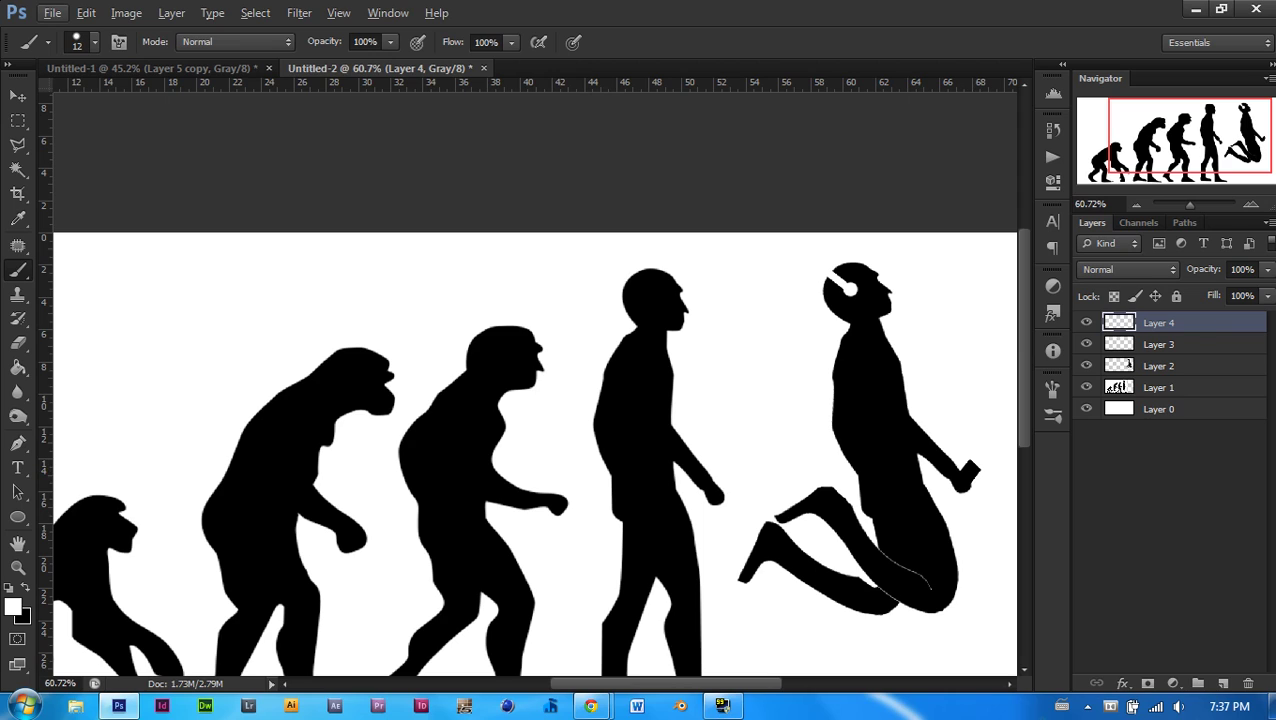
Step: Add Layer 5 and start a curved Pen path from the player in the hand
{"action": "left_click", "coordinate": [1221, 683]}
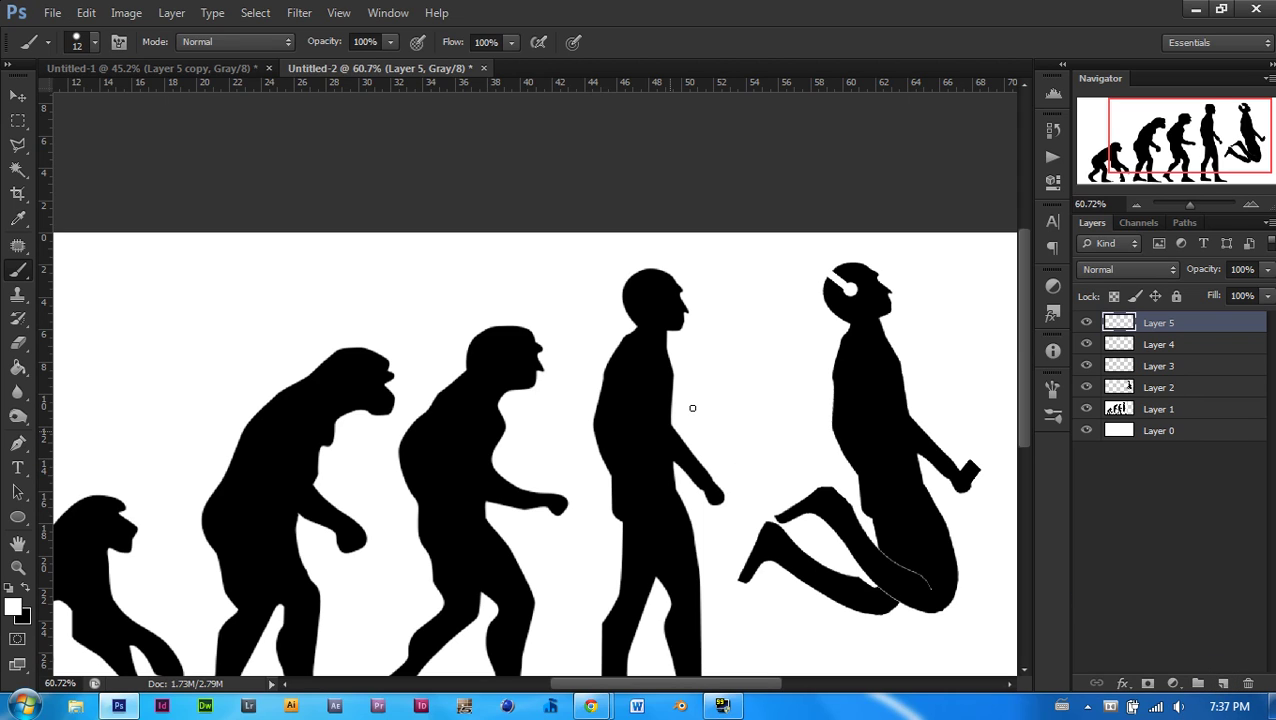
{"action": "key", "text": "p"}
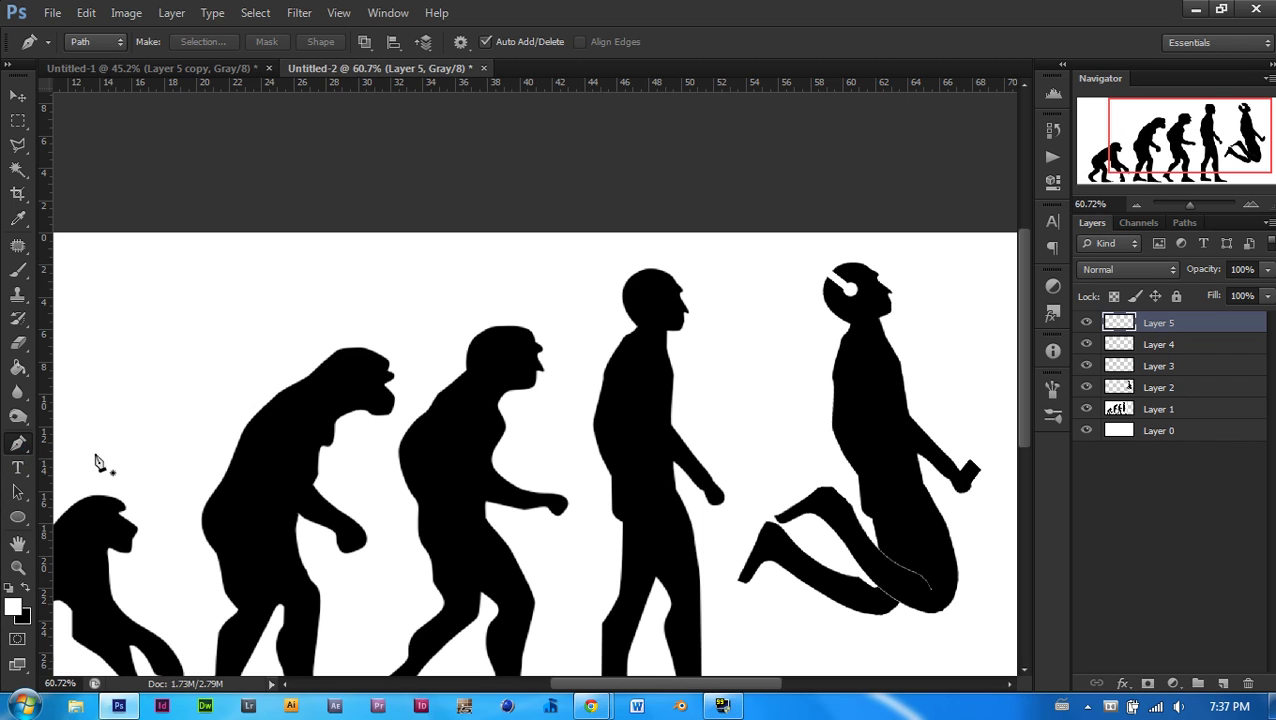
{"action": "scroll", "coordinate": [480, 470], "scroll_direction": "right", "scroll_amount": 4}
{"action": "scroll", "coordinate": [838, 483], "scroll_direction": "up", "scroll_amount": 3}
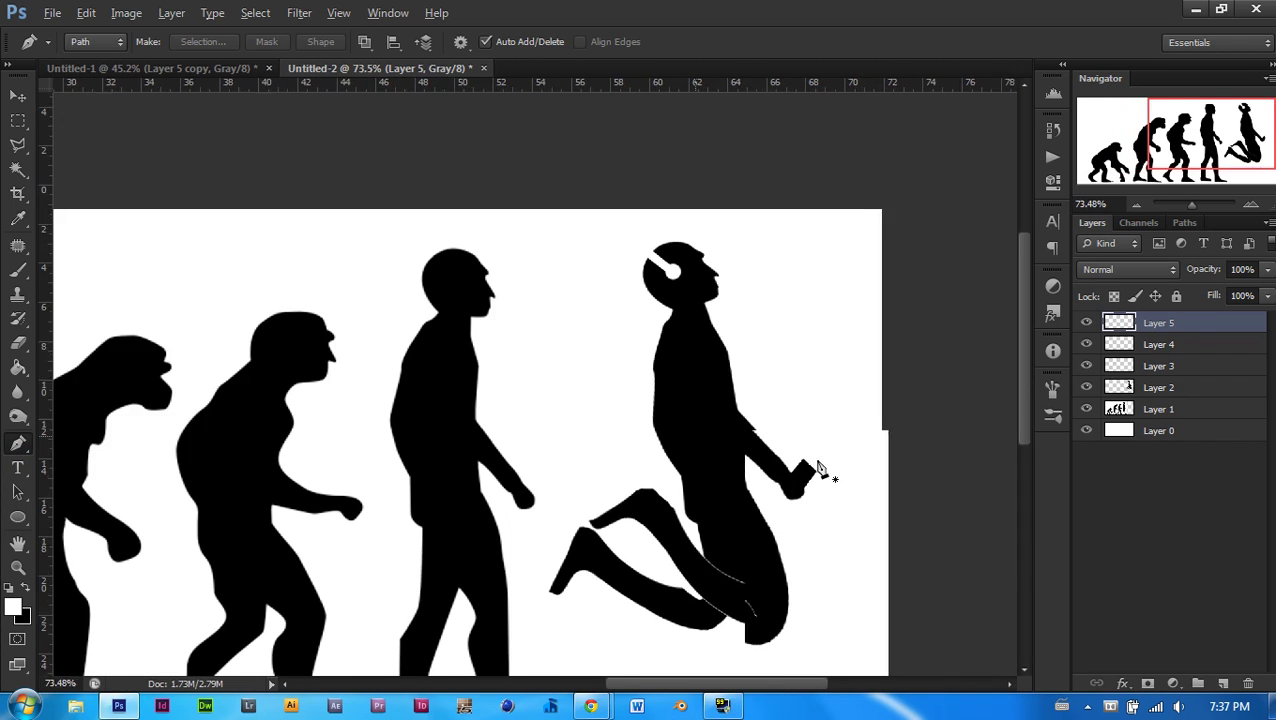
{"action": "left_click", "coordinate": [803, 468]}
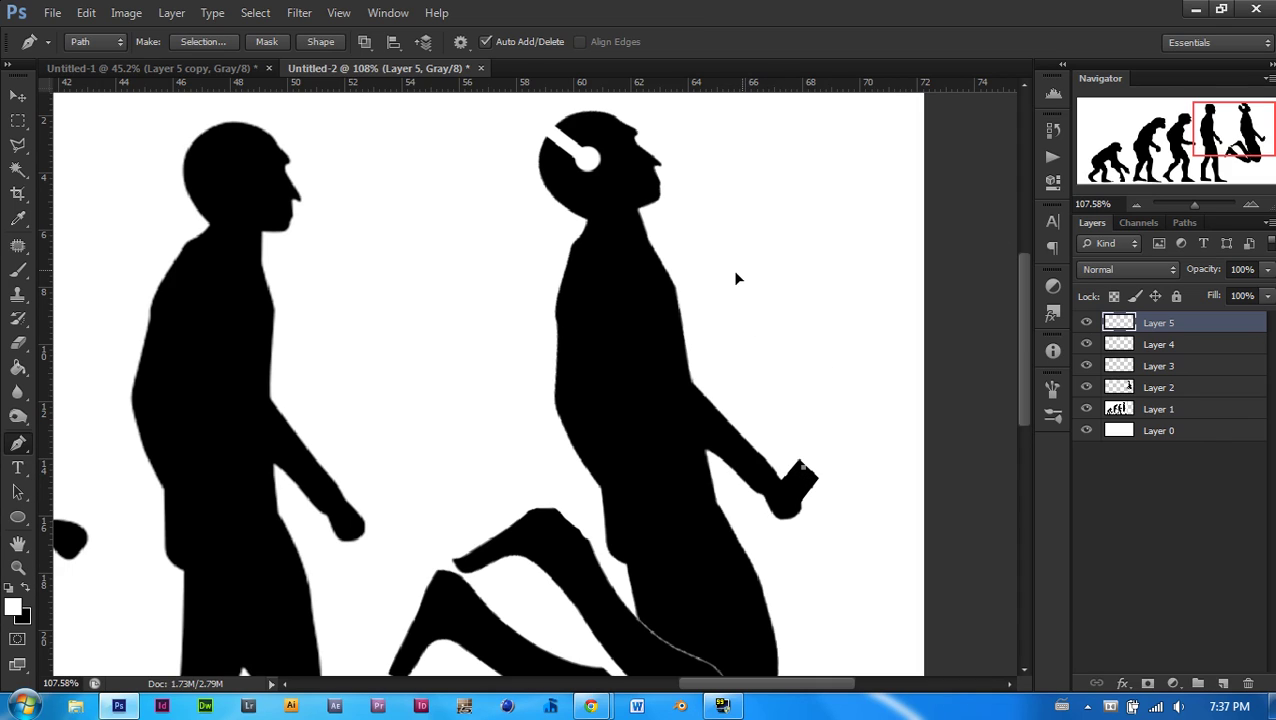
{"action": "left_click", "coordinate": [740, 271]}
{"action": "left_click_drag", "start_coordinate": [736, 273], "coordinate": [588, 203]}
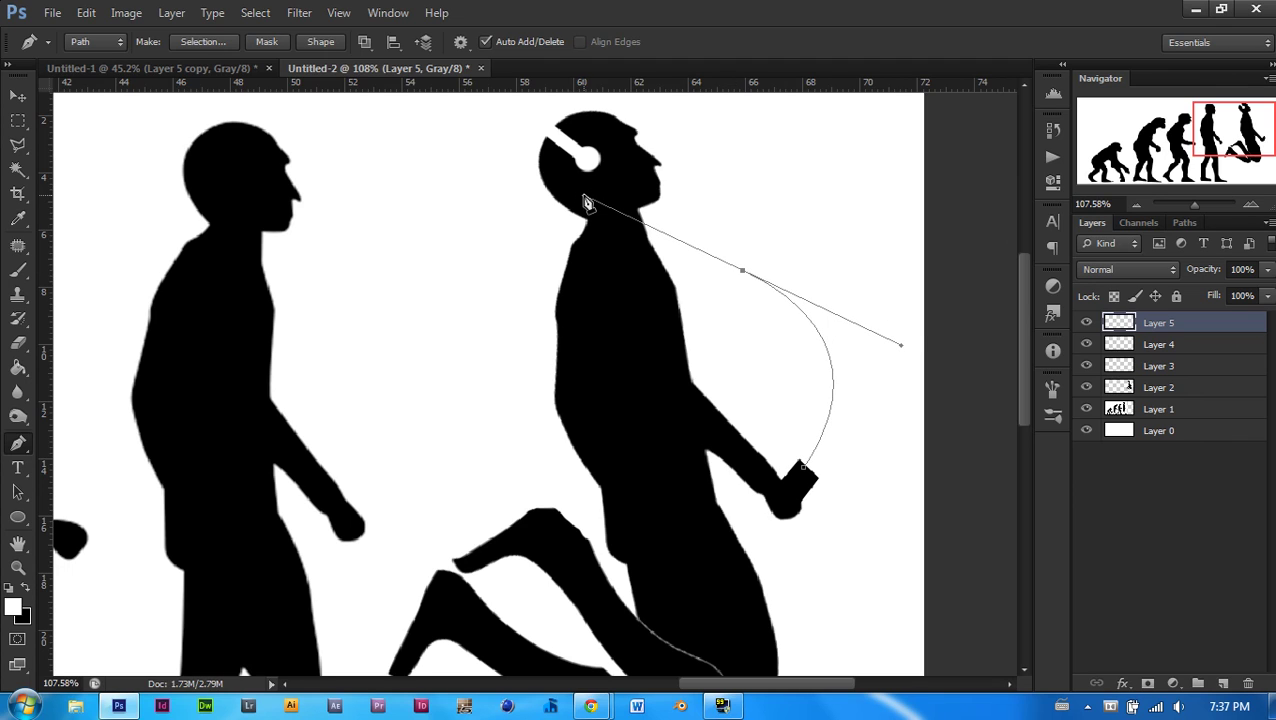
Step: Drop the last anchor's handle and curve the path up to the headphone
{"action": "left_click", "coordinate": [745, 276], "text": "alt"}
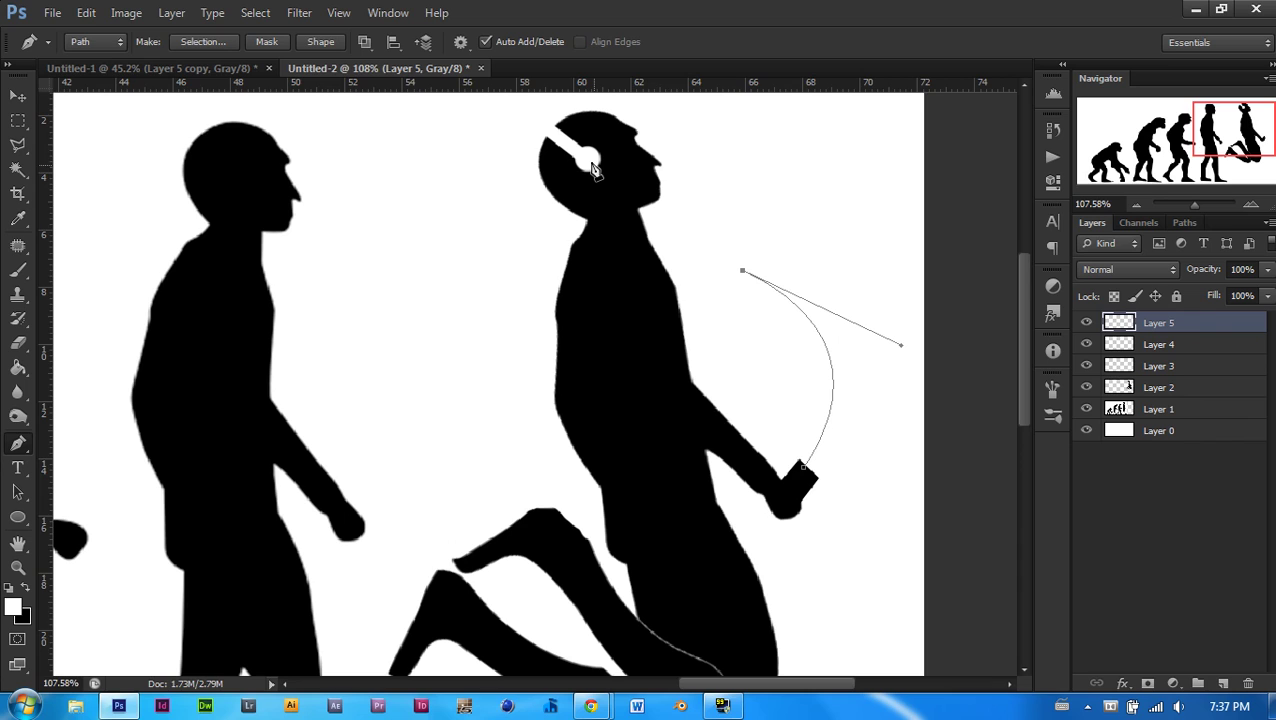
{"action": "left_click_drag", "start_coordinate": [590, 165], "coordinate": [517, 276]}
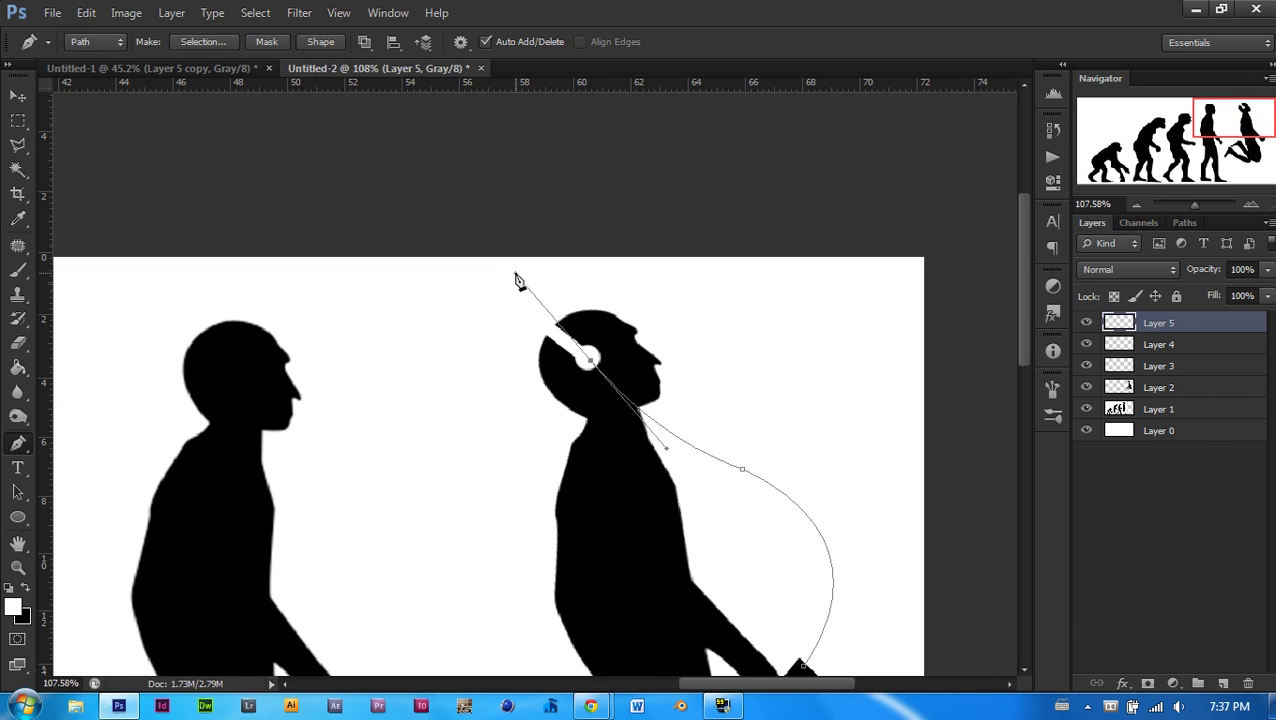
{"action": "scroll", "coordinate": [595, 427], "scroll_direction": "down", "scroll_amount": 3}
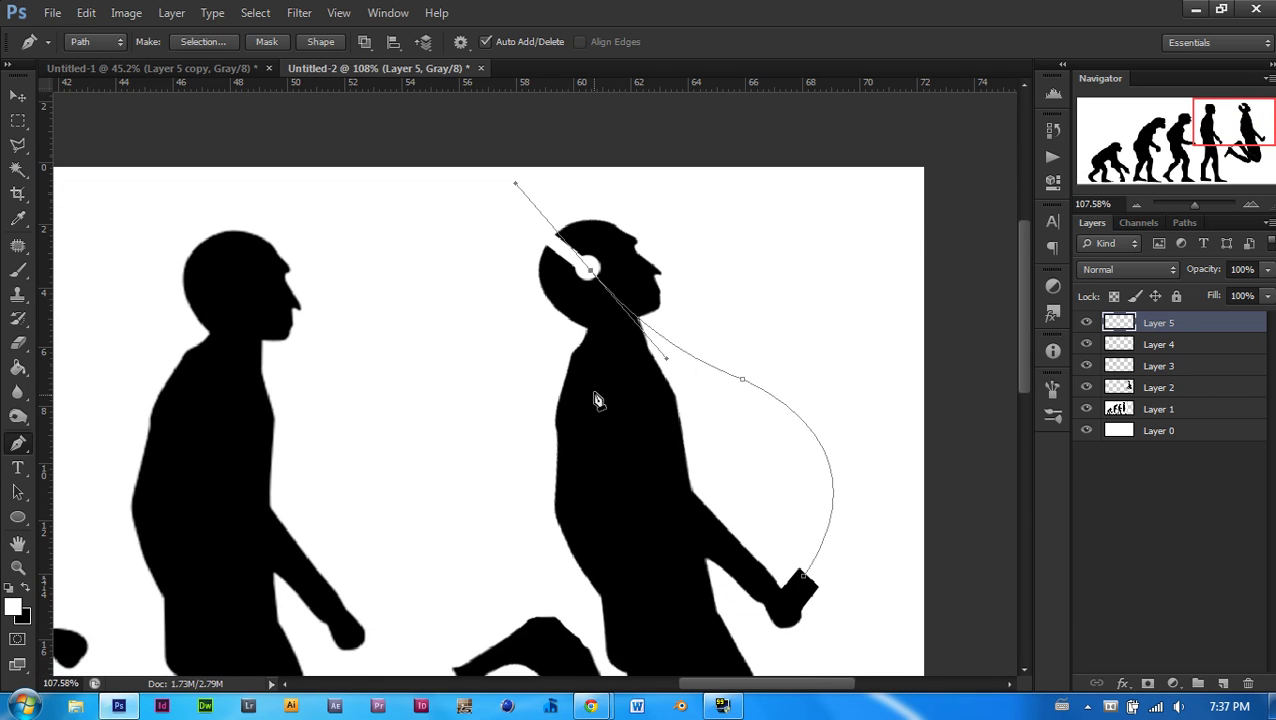
Step: Set the brush size to 4 px
{"action": "key", "text": "b"}
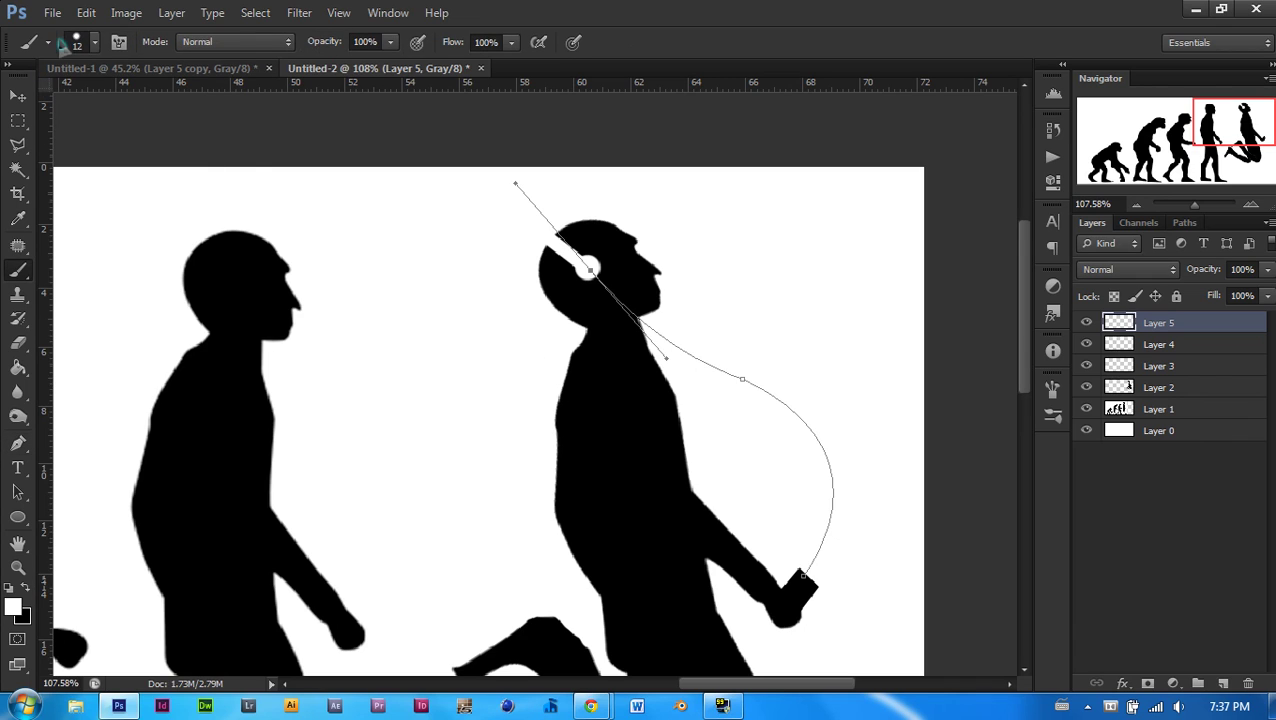
{"action": "left_click", "coordinate": [80, 48]}
{"action": "left_click", "coordinate": [165, 80]}
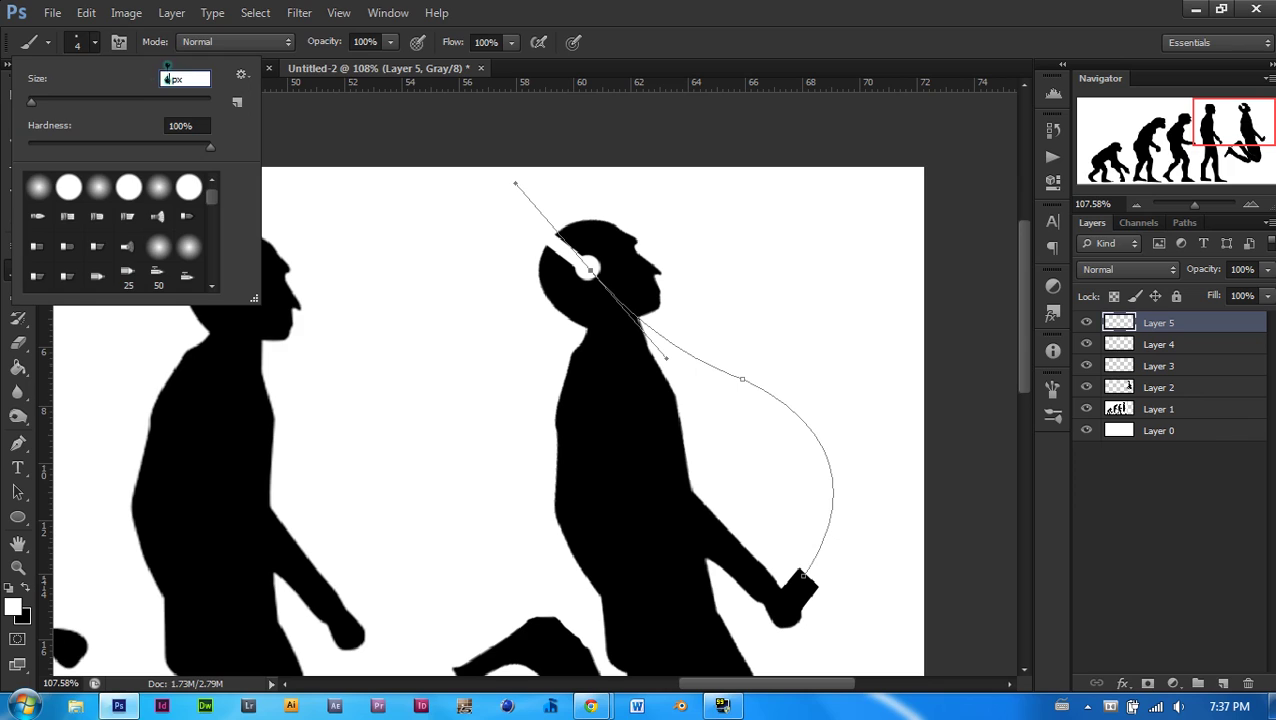
{"action": "left_click", "coordinate": [552, 101]}
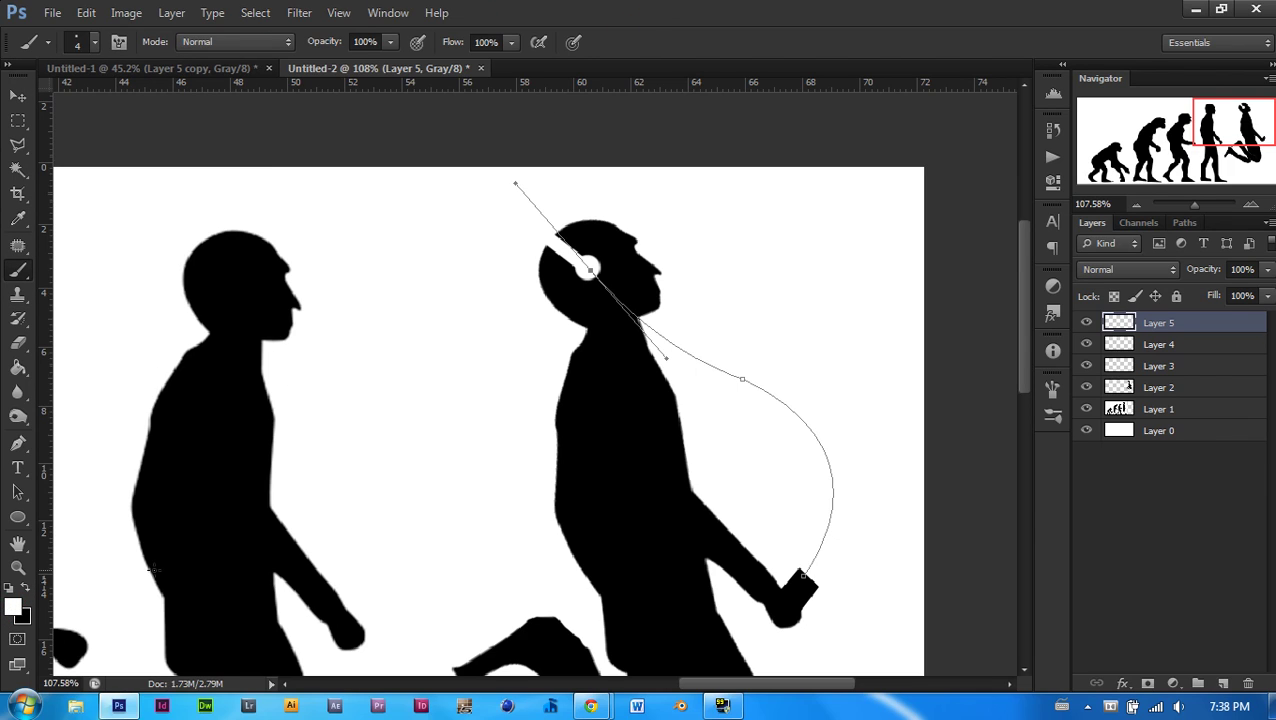
Step: Stroke the wire path with the 4 px brush, then delete the work path
{"action": "key", "text": "p"}
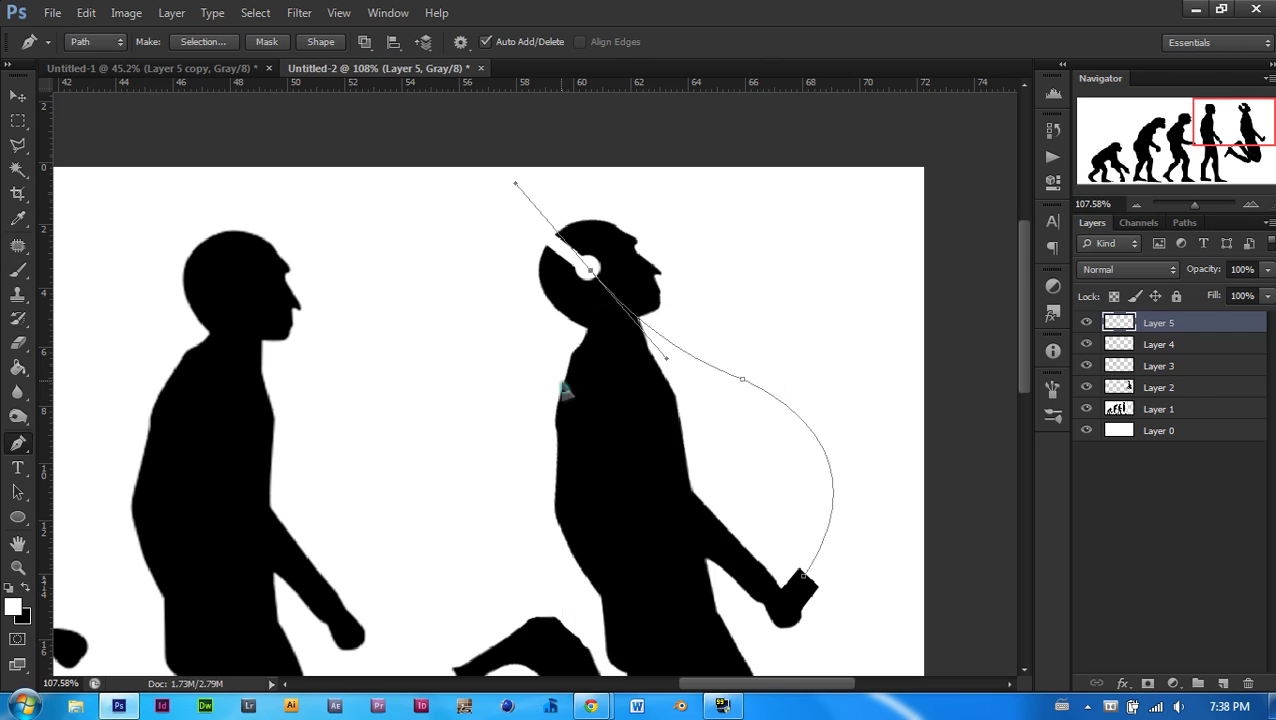
{"action": "right_click", "coordinate": [563, 392]}
{"action": "left_click", "coordinate": [615, 439]}
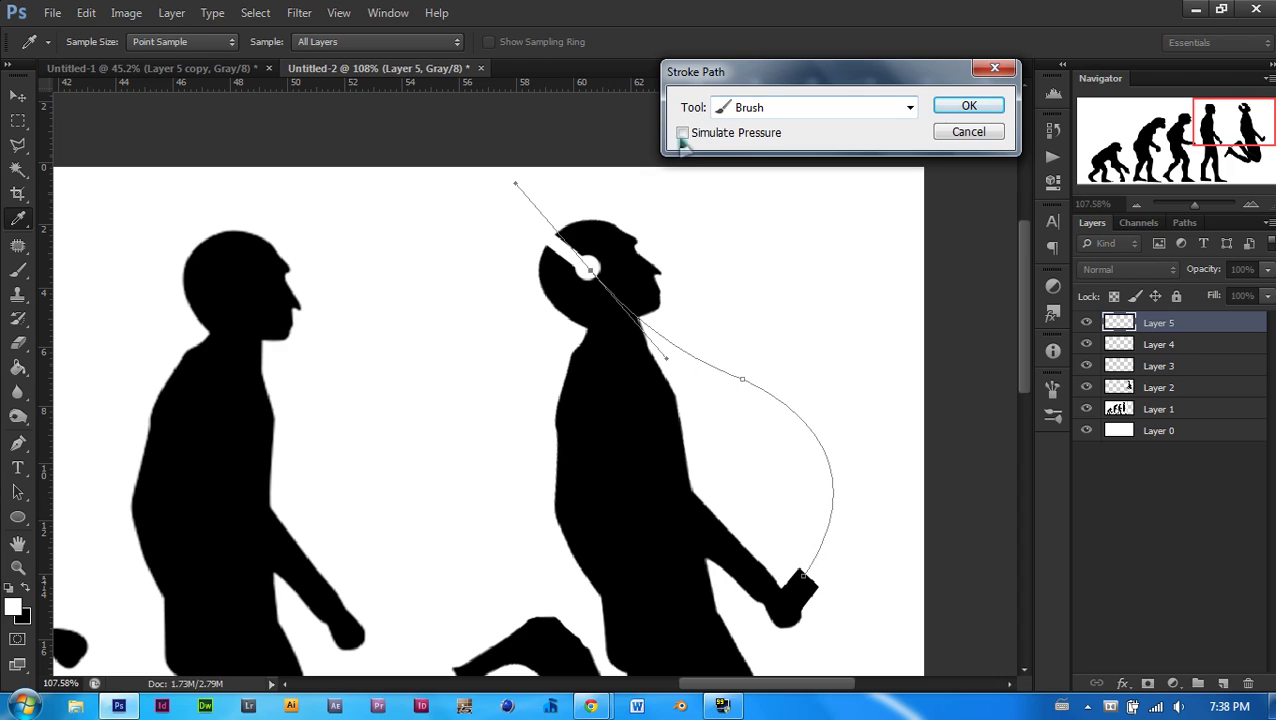
{"action": "left_click", "coordinate": [1000, 112]}
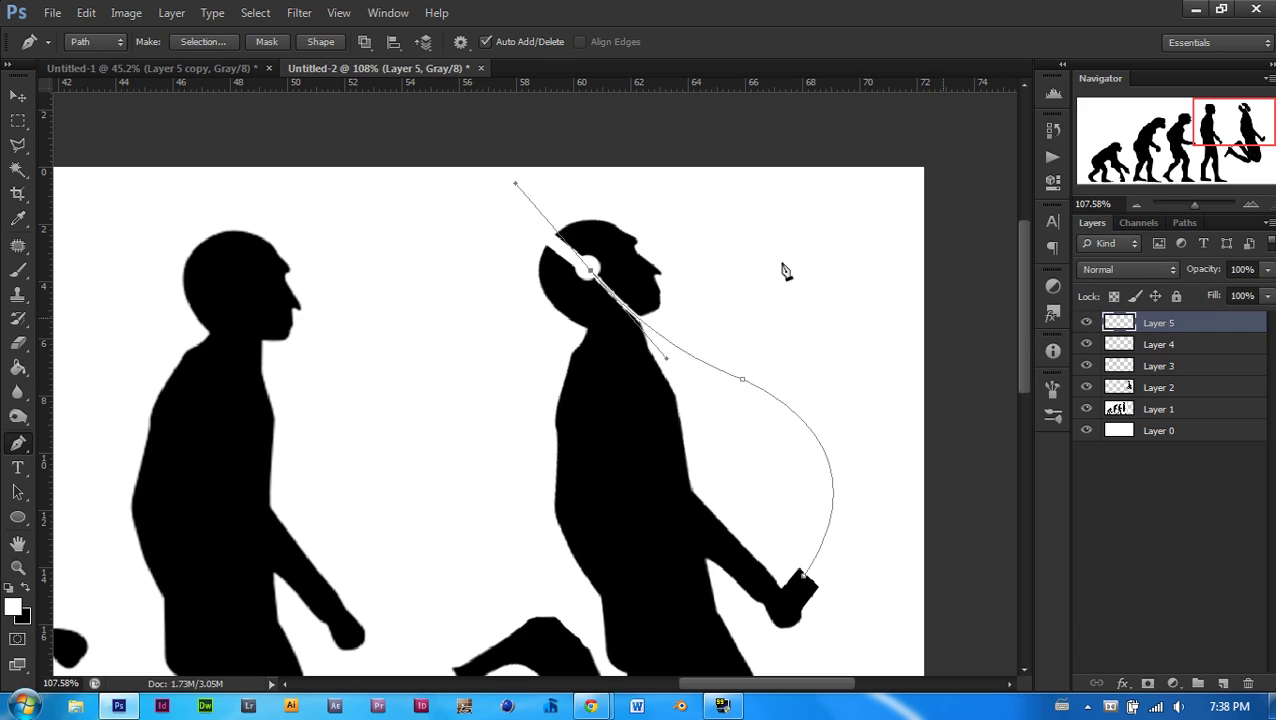
{"action": "right_click", "coordinate": [736, 230]}
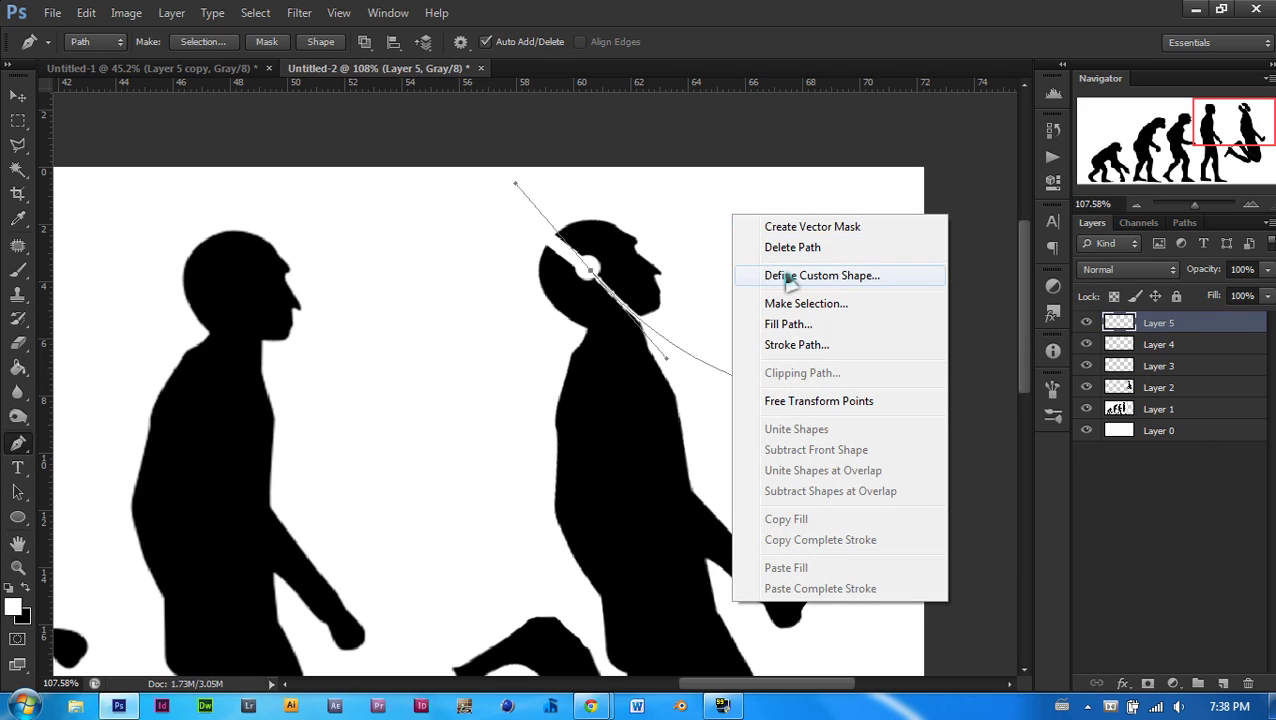
{"action": "left_click", "coordinate": [768, 250]}
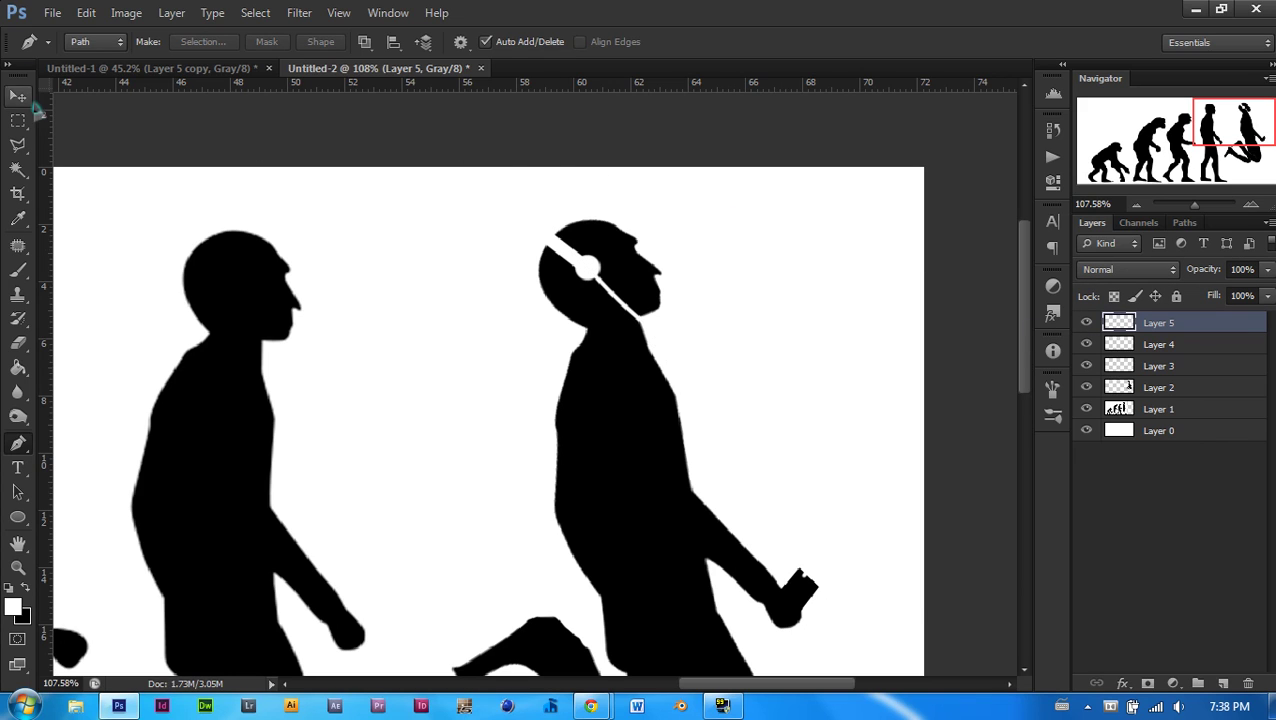
Step: Duplicate Layer 5 to create Layer 5 copy
{"action": "left_click", "coordinate": [18, 95]}
{"action": "scroll", "coordinate": [621, 293], "scroll_direction": "down", "scroll_amount": 4}
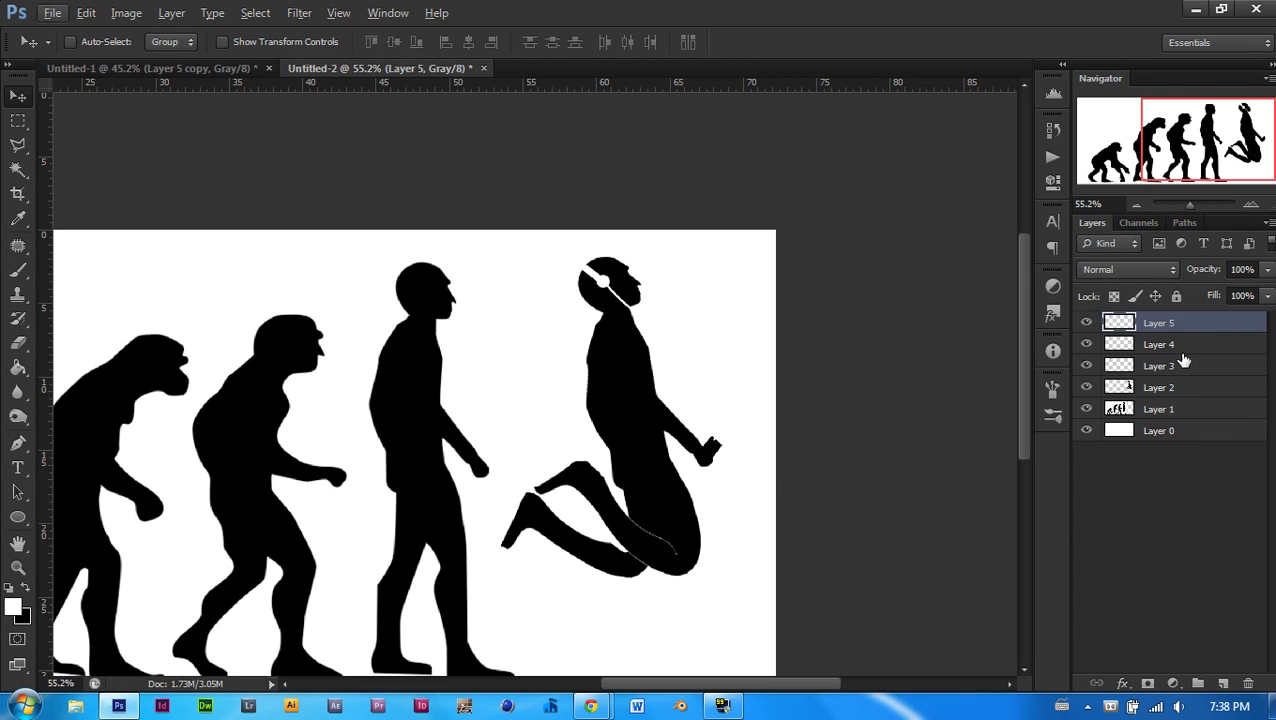
{"action": "key", "text": "ctrl+j"}
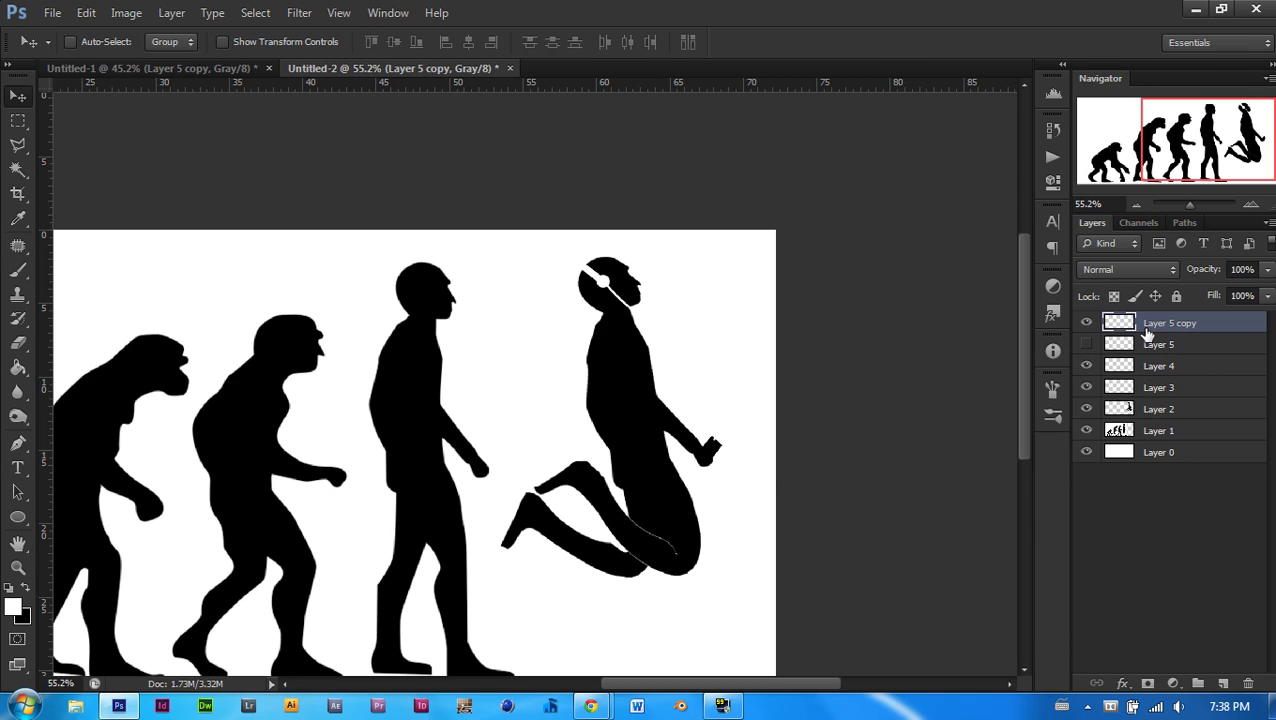
Step: Erase the white wire stroke where it crosses the leaping figure's neck and face
{"action": "key", "text": "e"}
{"action": "scroll", "coordinate": [627, 290], "scroll_direction": "up", "scroll_amount": 1}
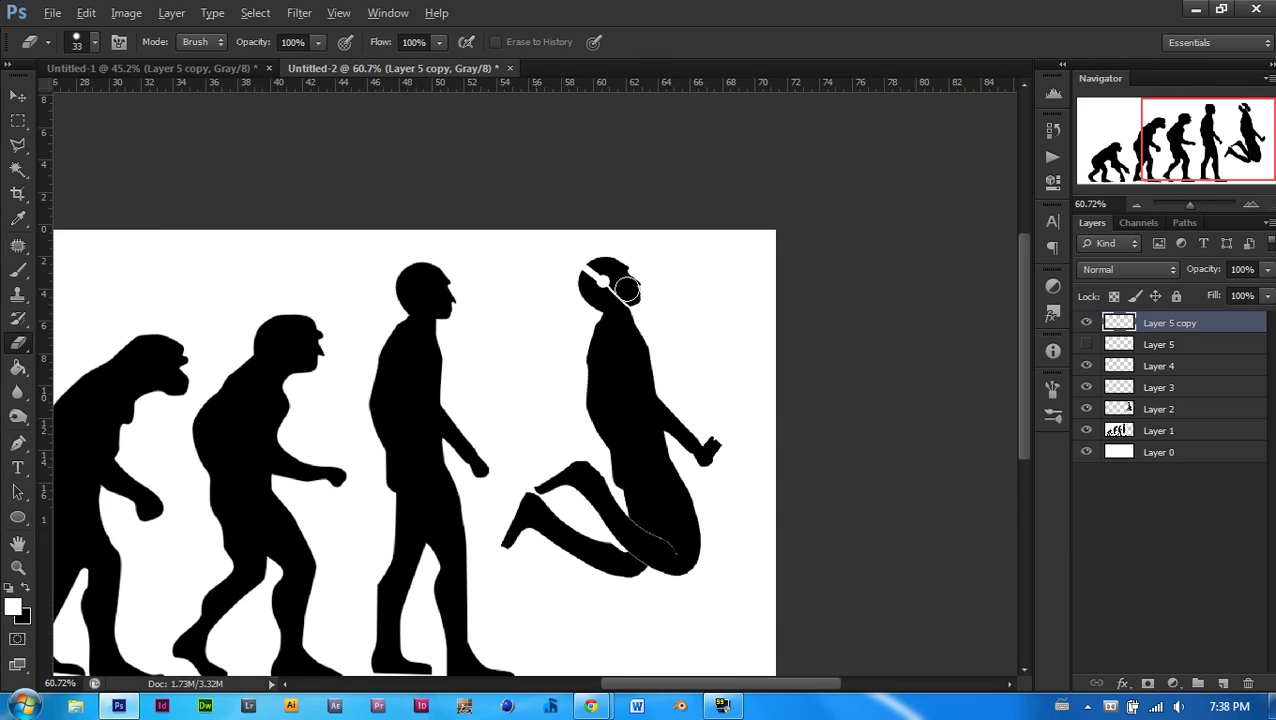
{"action": "scroll", "coordinate": [627, 290], "scroll_direction": "up", "scroll_amount": 12}
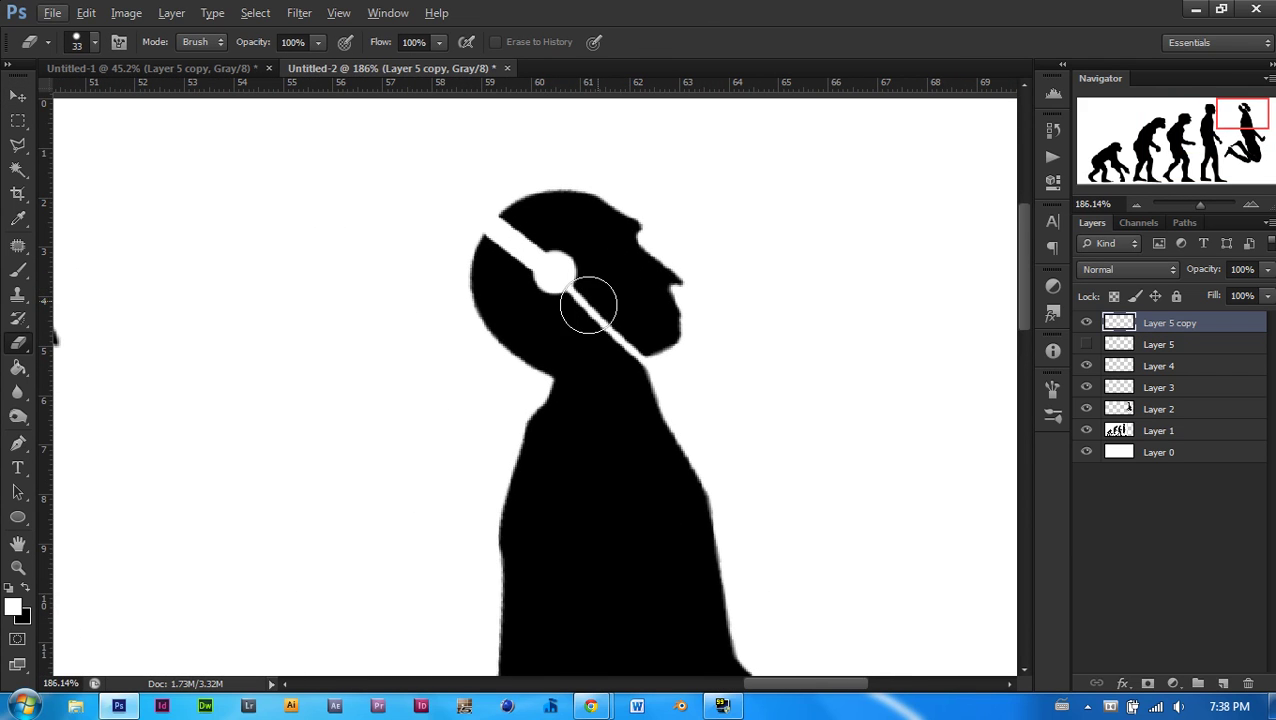
{"action": "left_click_drag", "start_coordinate": [568, 288], "coordinate": [617, 347]}
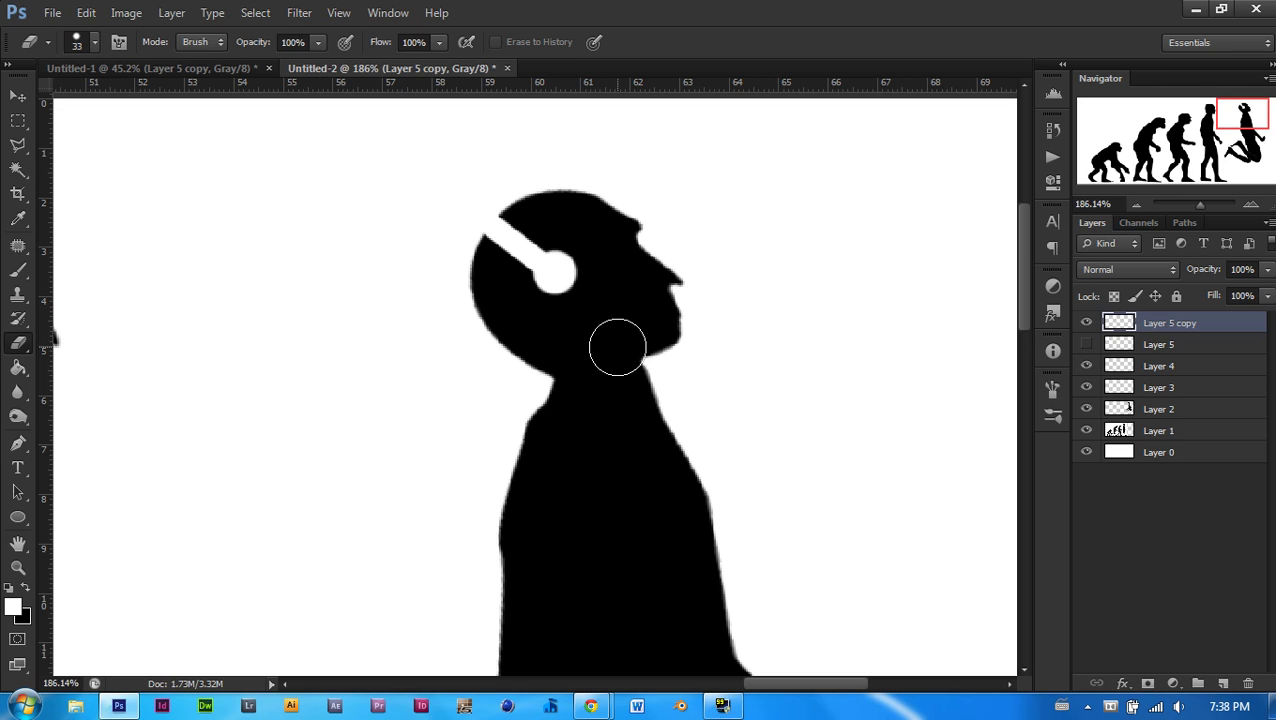
{"action": "scroll", "coordinate": [481, 477], "scroll_direction": "down", "scroll_amount": 8}
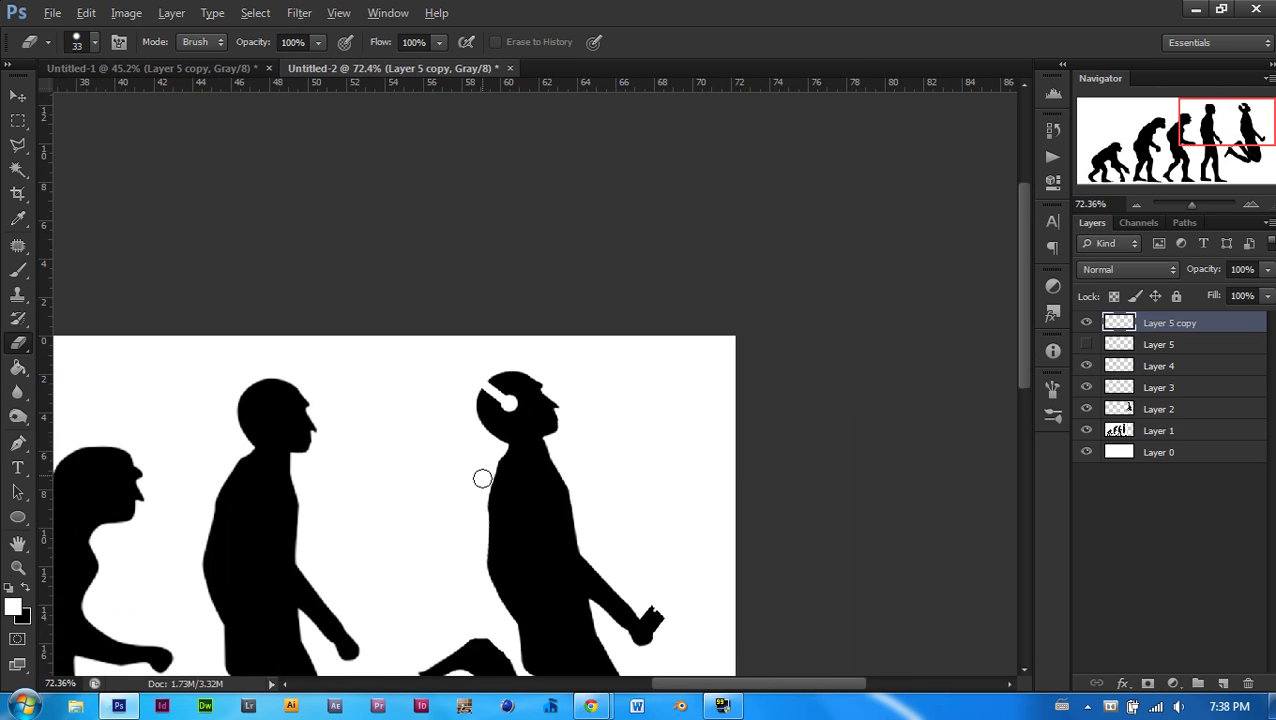
{"action": "scroll", "coordinate": [481, 477], "scroll_direction": "down", "scroll_amount": 3}
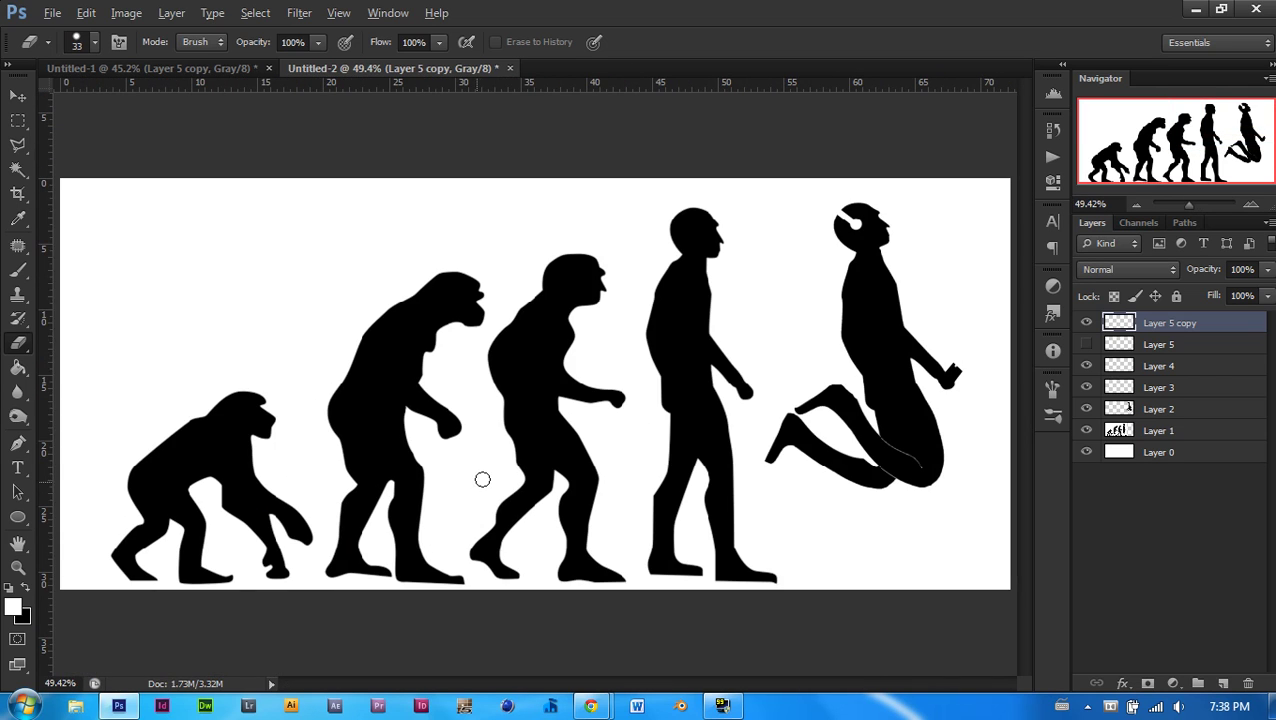
Step: Give Layer 5 copy a black (000000) Color Overlay and merge Layer 5 into it
{"action": "double_click", "coordinate": [1238, 336]}
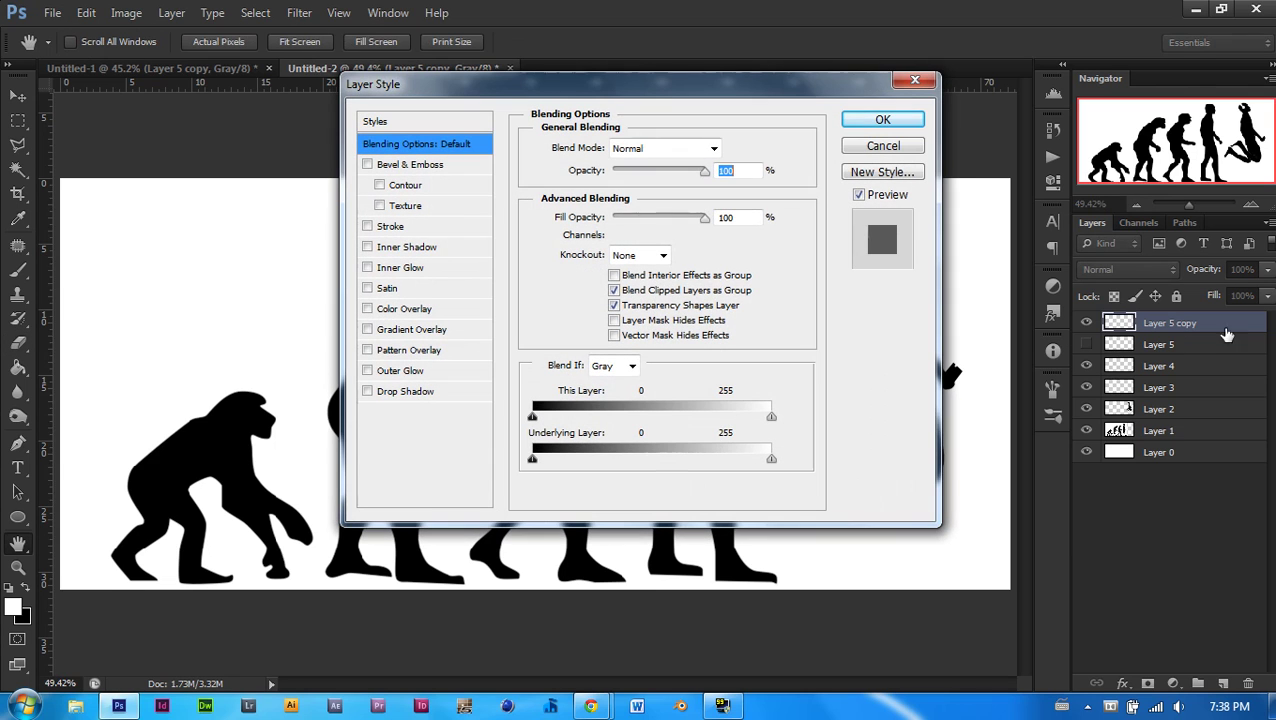
{"action": "left_click", "coordinate": [407, 311]}
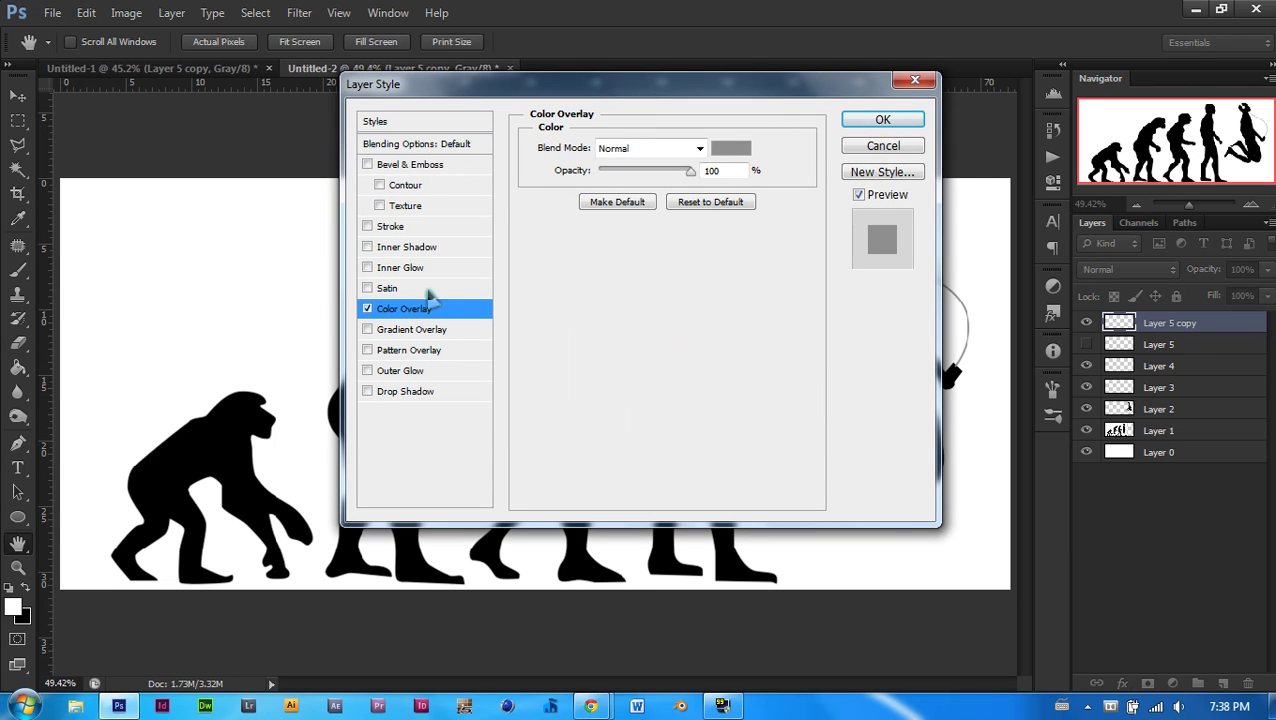
{"action": "left_click", "coordinate": [731, 149]}
{"action": "left_click_drag", "start_coordinate": [771, 311], "coordinate": [675, 501]}
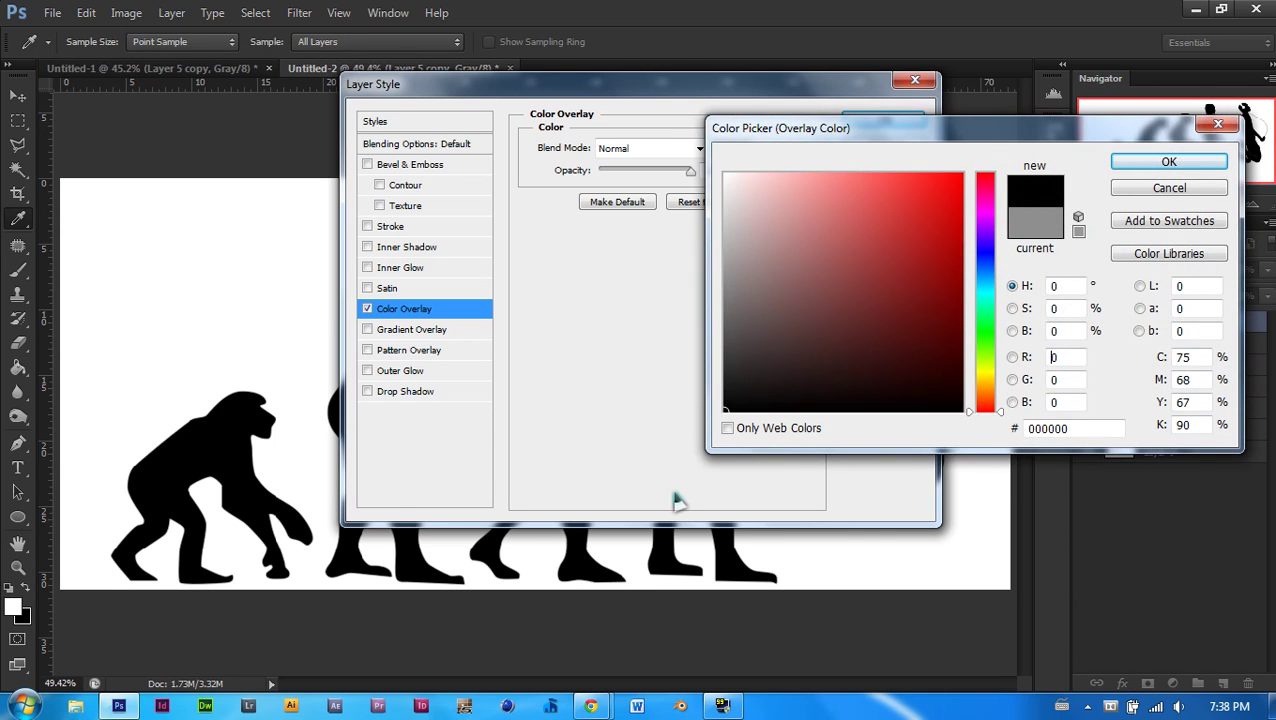
{"action": "left_click", "coordinate": [1160, 163]}
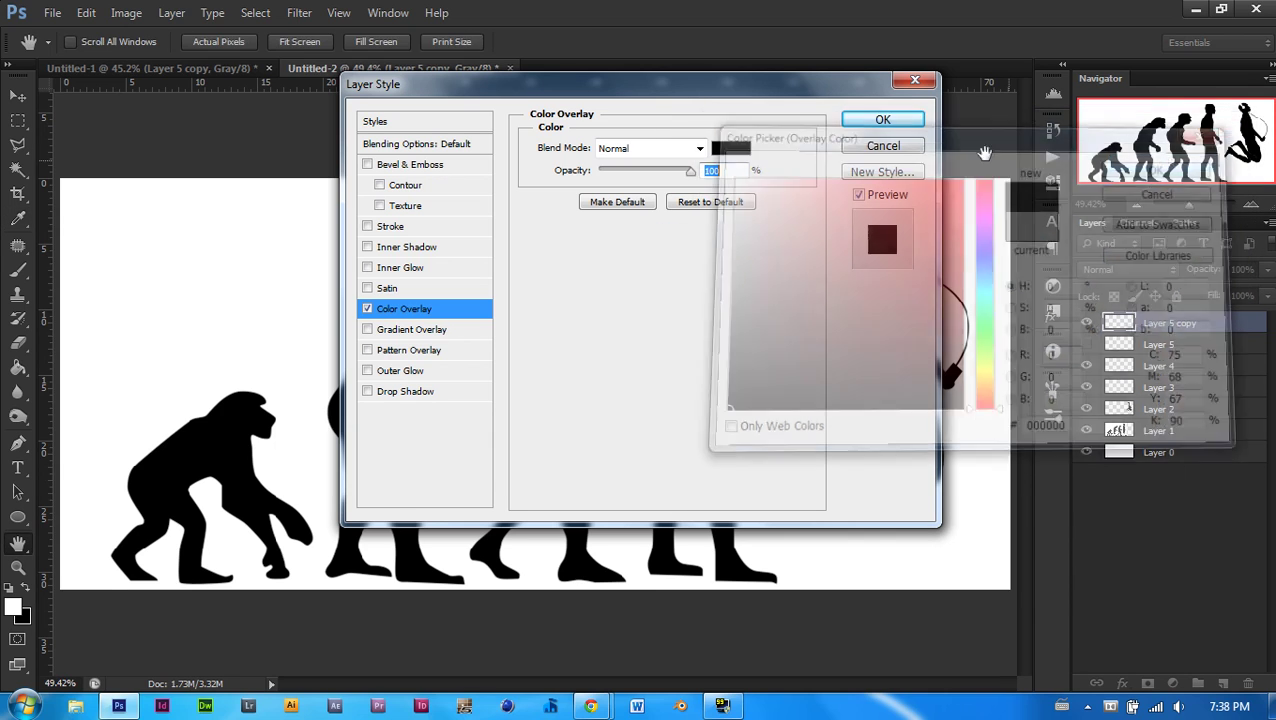
{"action": "left_click", "coordinate": [890, 122]}
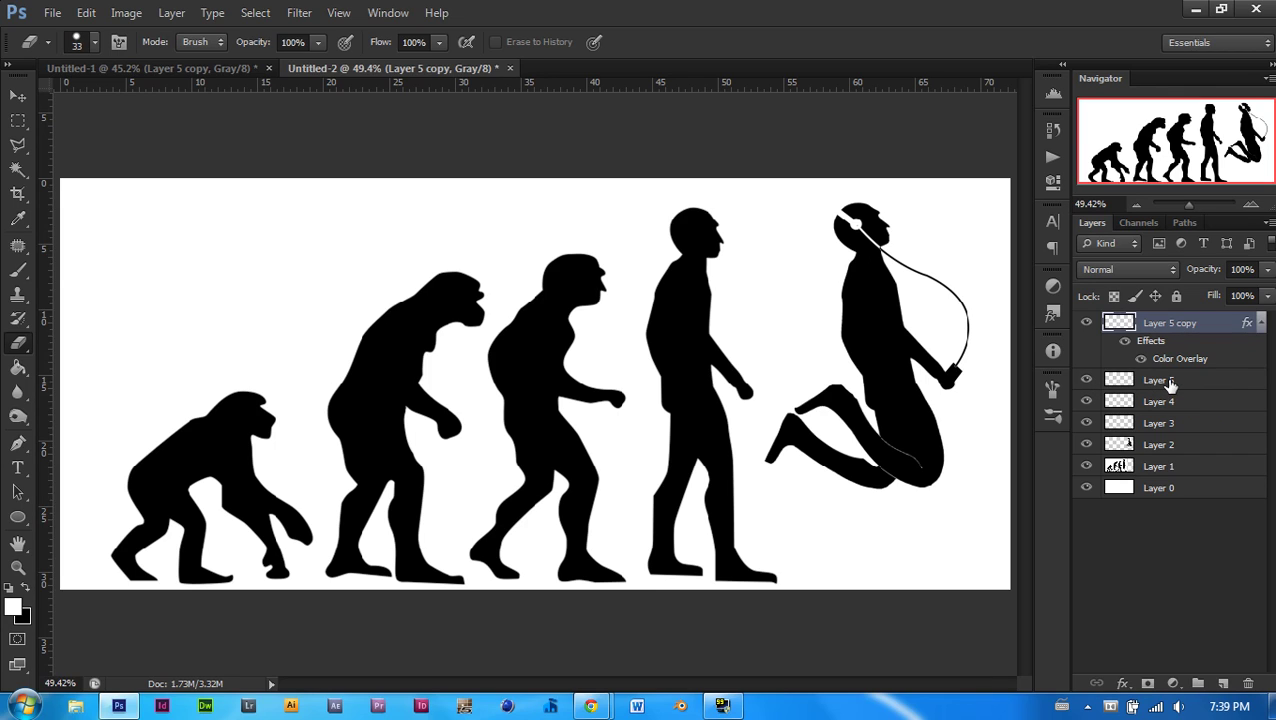
{"action": "left_click", "coordinate": [1175, 378]}
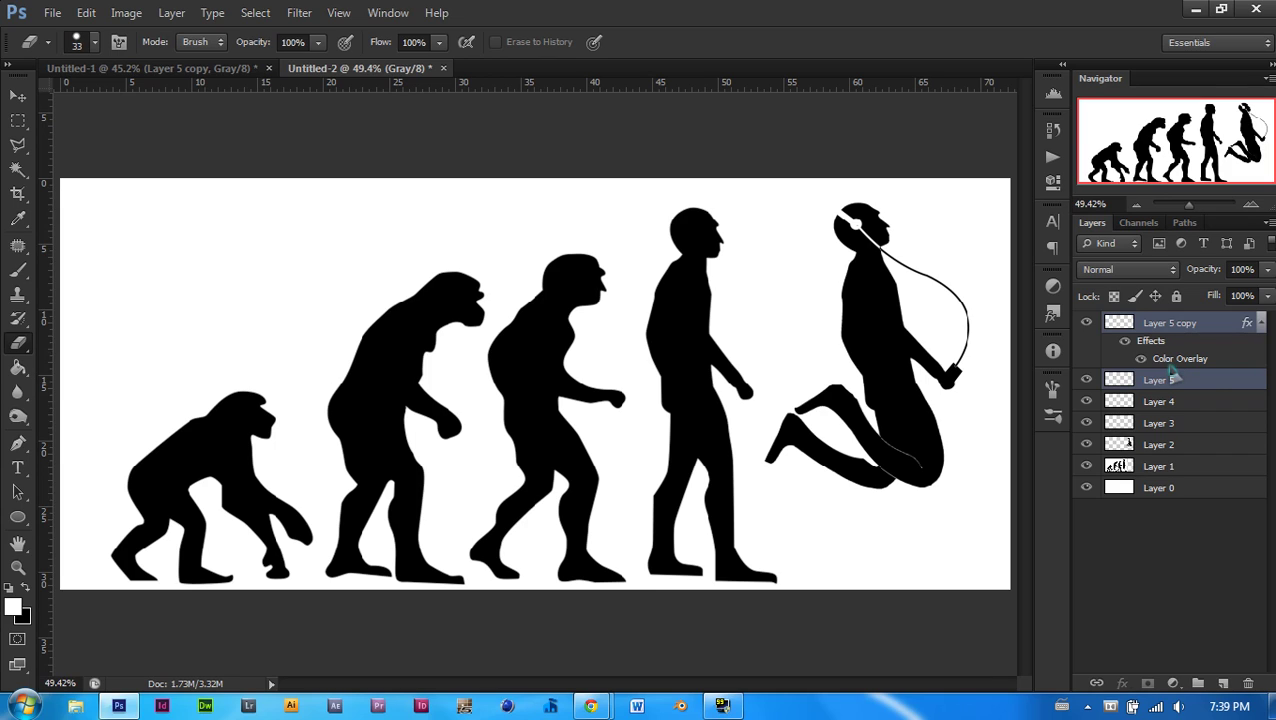
{"action": "key", "text": "ctrl+e"}
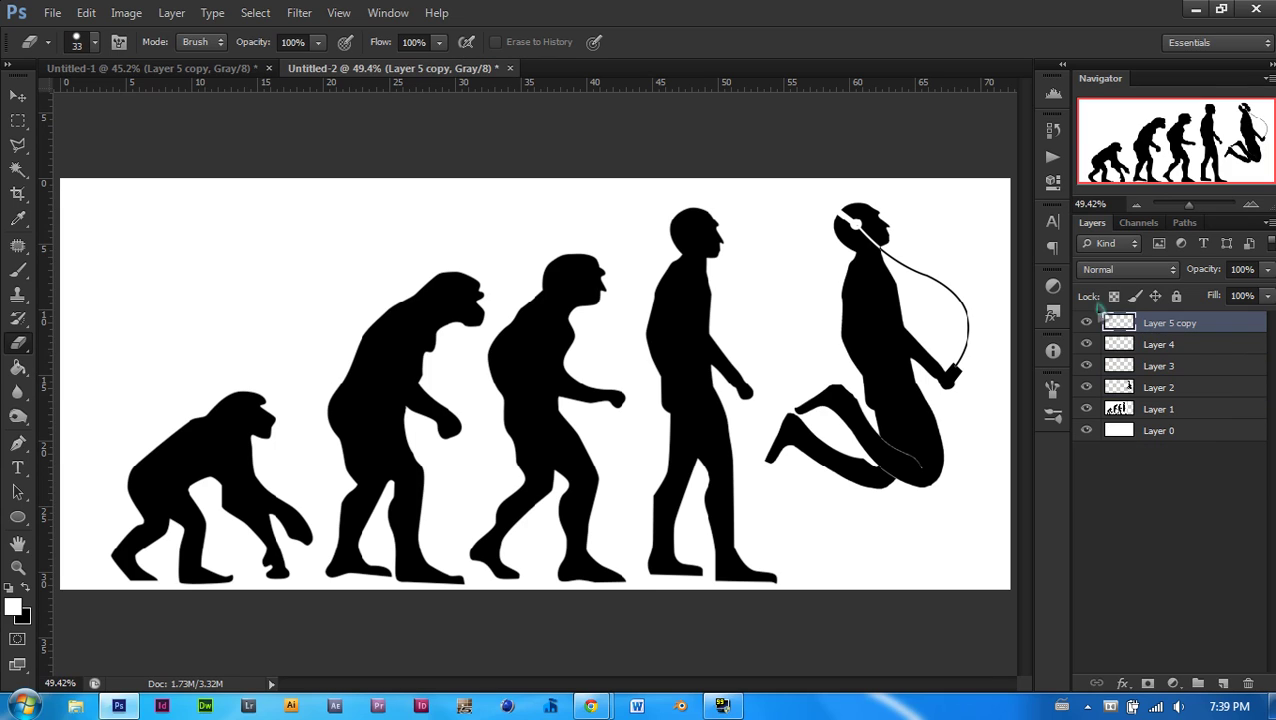